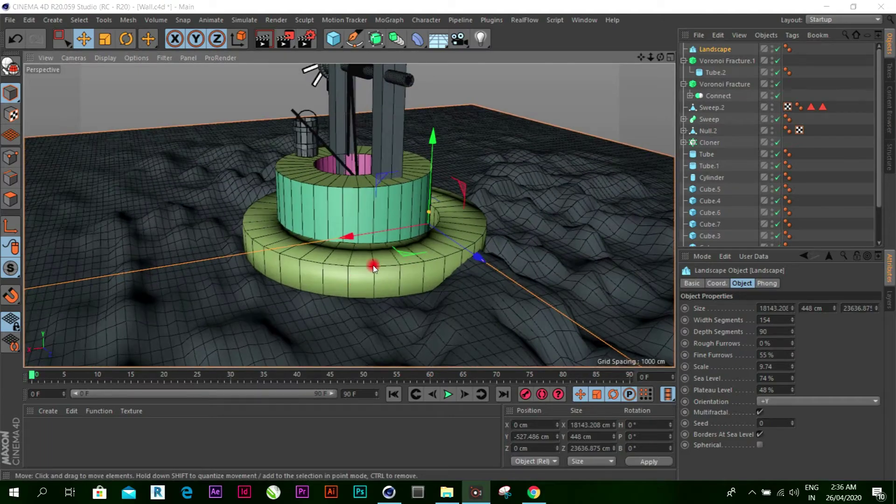
Toggle Colorize Fragments off and back on for the ring's Voronoi Fracture.
left_click(374, 267)
left_click(720, 87)
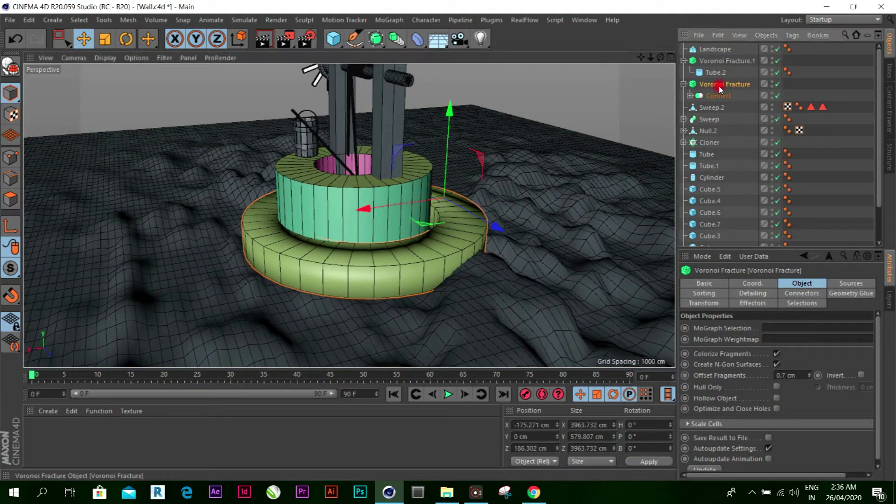
left_click(776, 355)
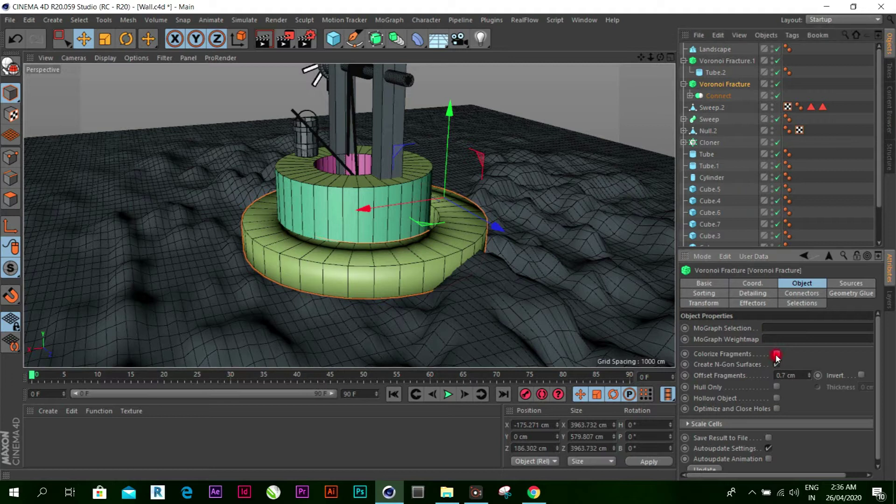
left_click(777, 355)
Uncheck Colorize Fragments on the upper cylinder's Voronoi Fracture.1.
scroll(404, 264, "up", 5)
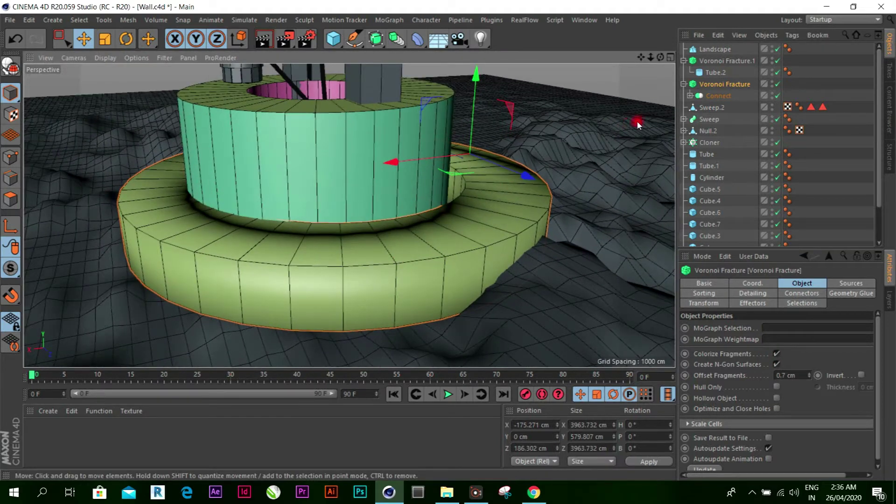
left_click(713, 61)
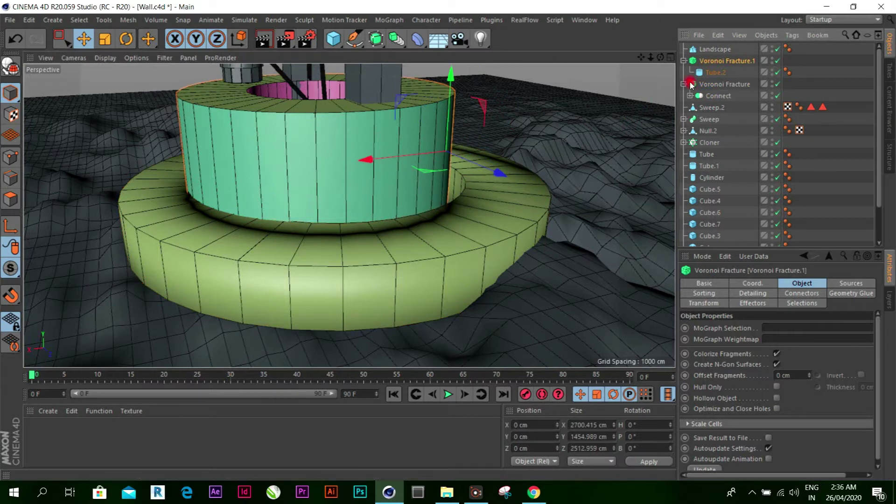
left_click(777, 354)
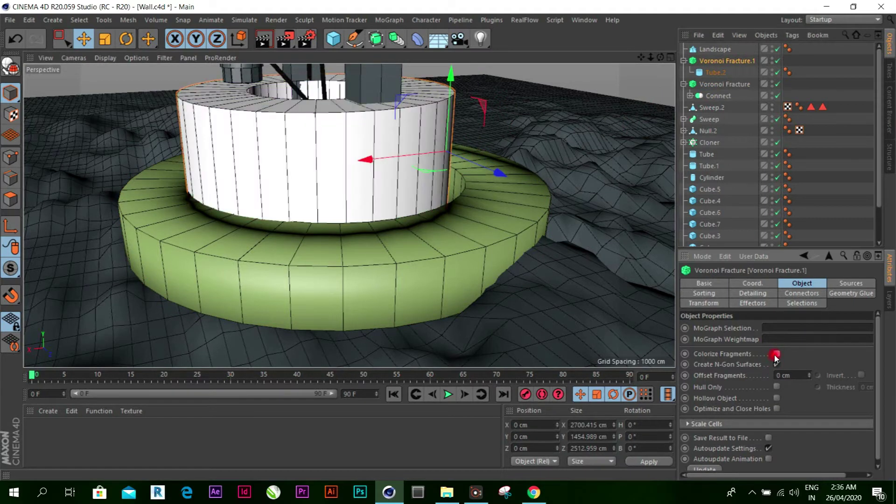
right_click_drag(372, 201, 361, 171, "alt")
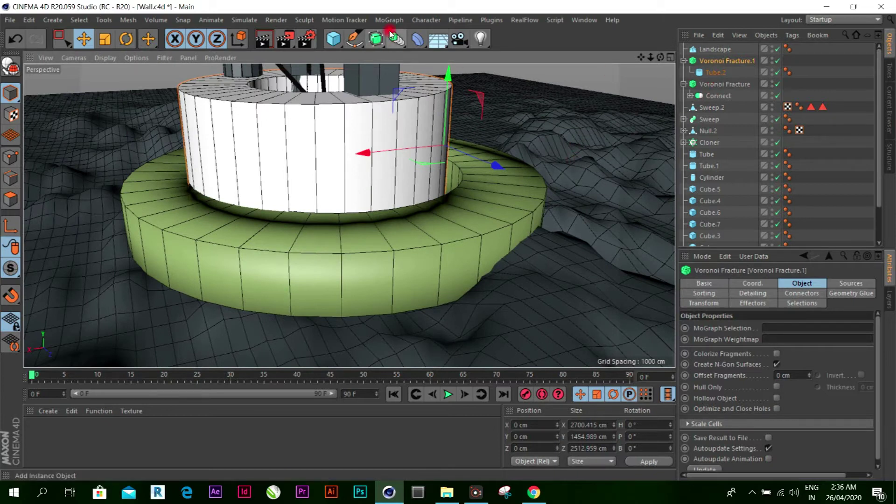
Add a Subdivision Surface and nest Voronoi Fracture.1 inside it.
left_click_drag(385, 48, 413, 54)
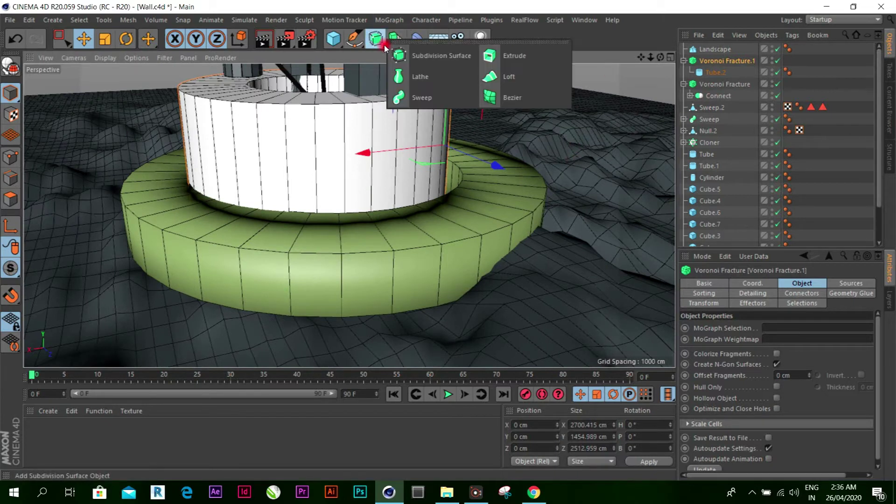
left_click(421, 55)
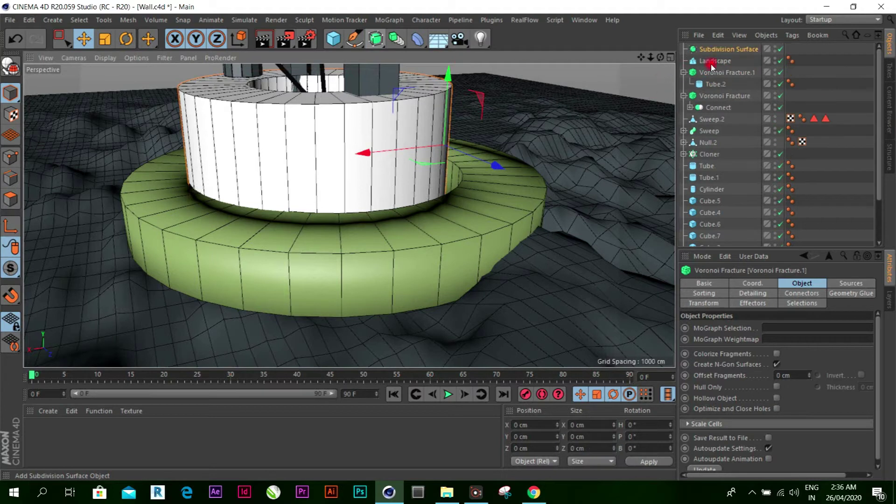
left_click(683, 72)
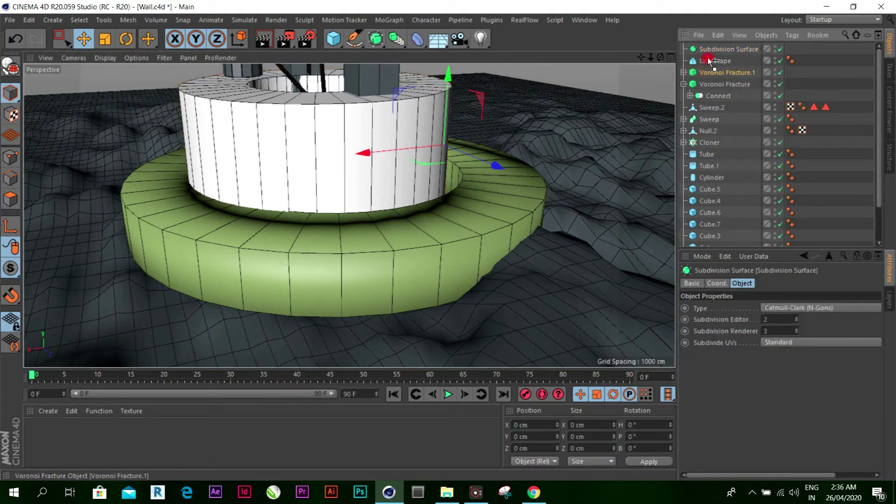
left_click_drag(710, 53, 710, 53)
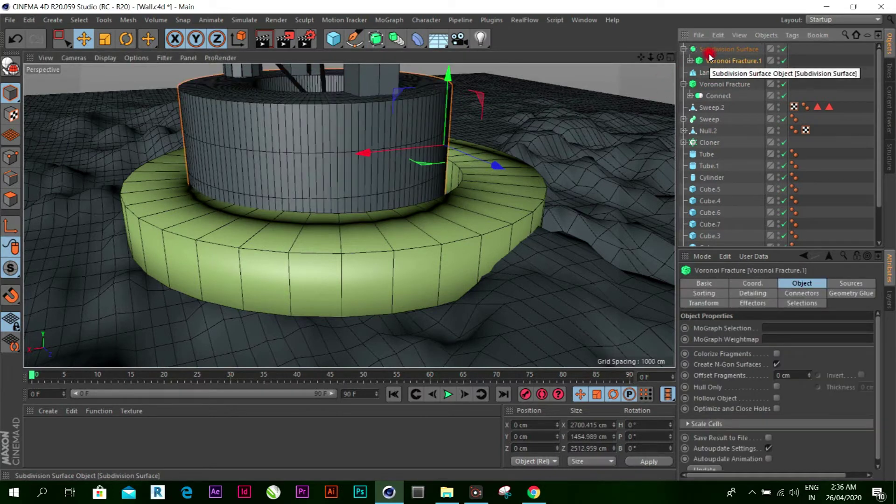
left_click(684, 50)
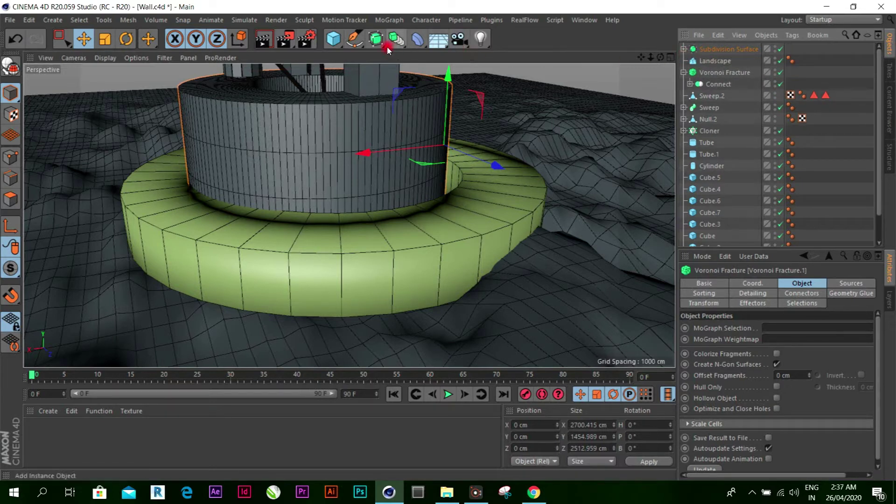
Add a new Voronoi Fracture, nest the ring's fracture under it, then undo the nesting.
left_click(391, 20)
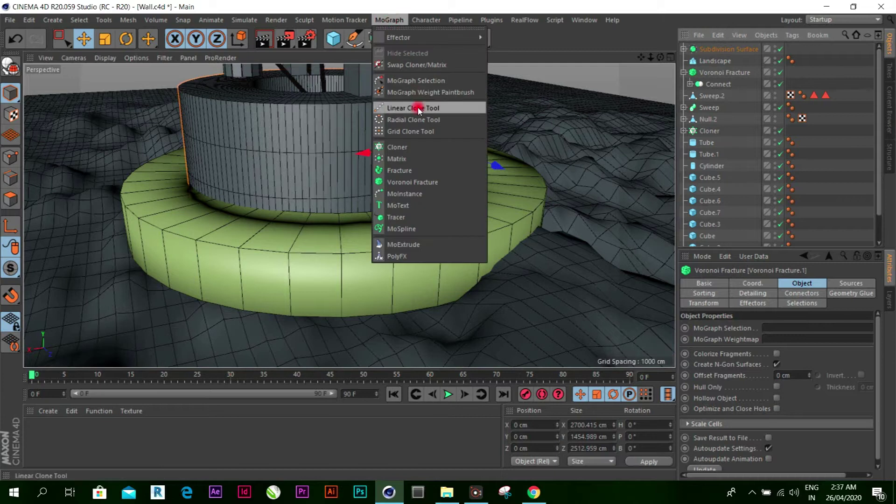
left_click(430, 182)
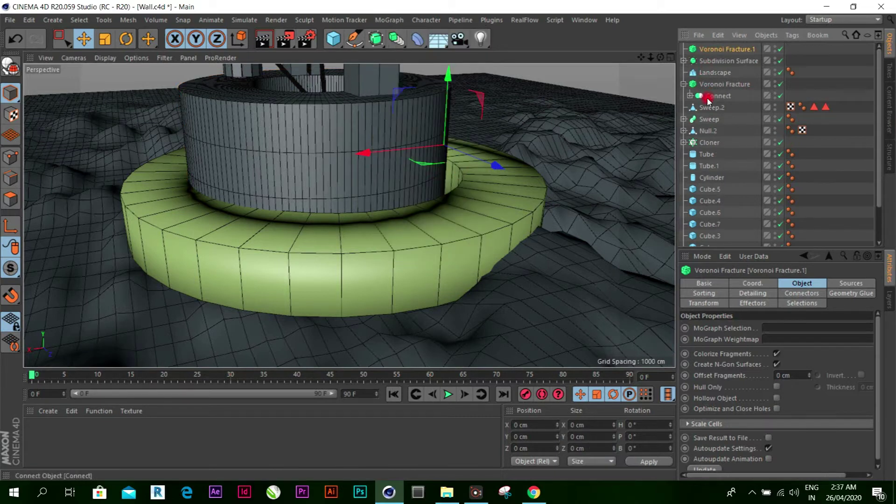
left_click(684, 85)
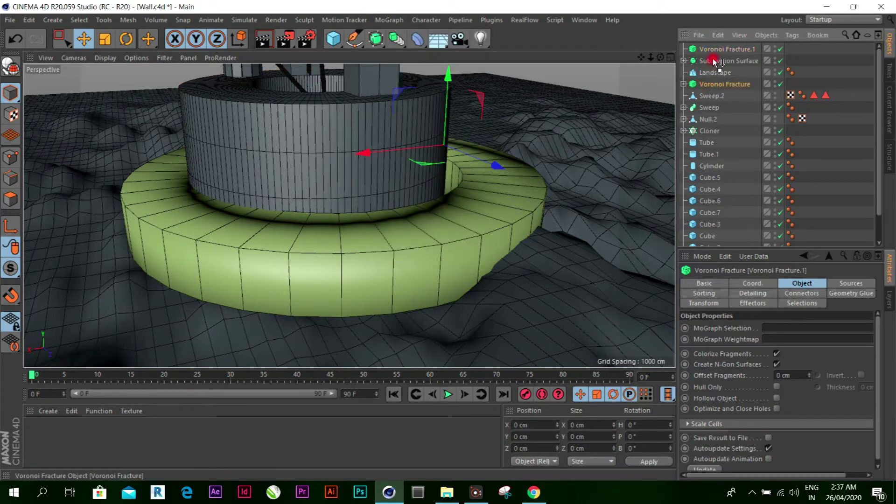
left_click_drag(716, 51, 698, 54)
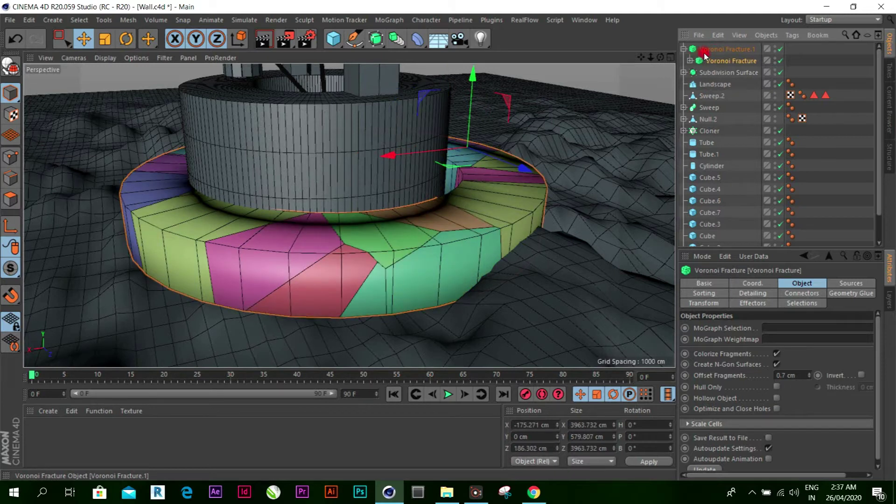
left_click(717, 50)
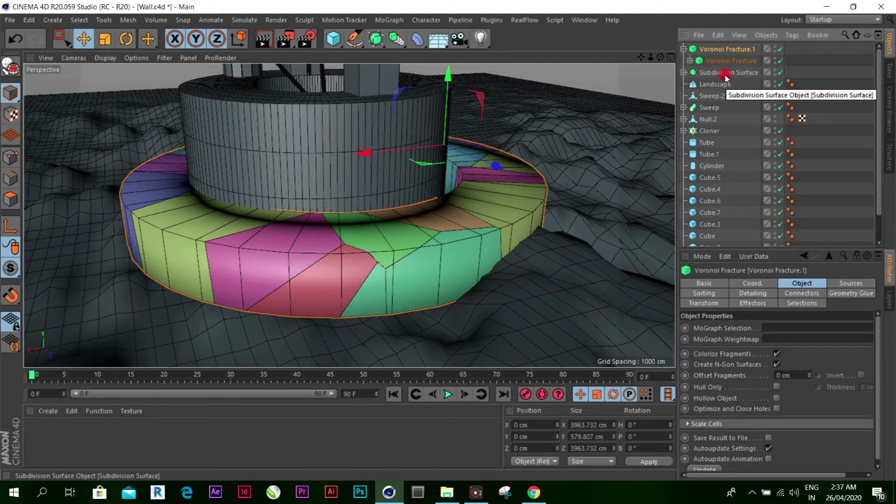
key("ctrl+z")
key("ctrl+z")
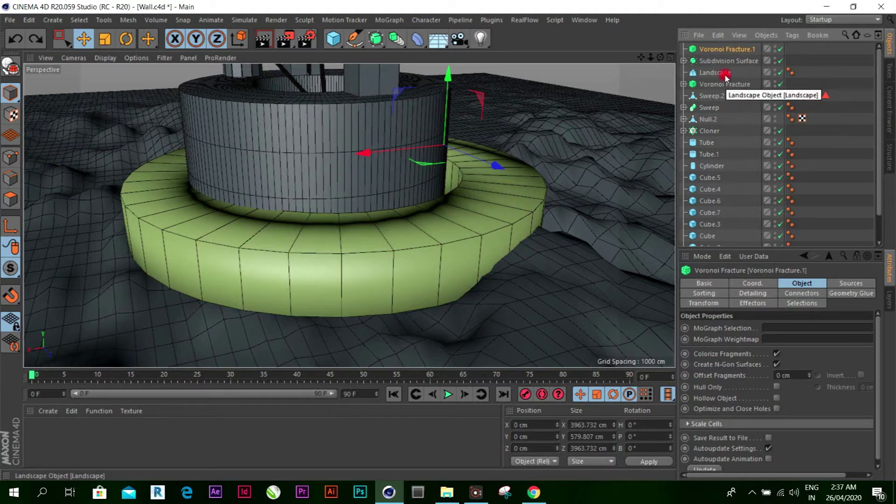
Add Subdivision Surface.1, delete the empty Voronoi Fracture.1, and nest the ring's fracture inside it.
left_click_drag(376, 39, 417, 57)
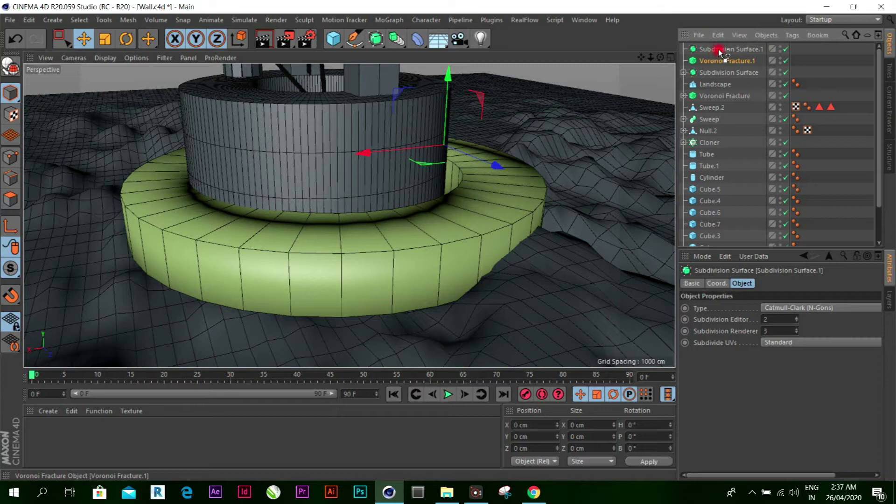
left_click_drag(722, 49, 722, 50)
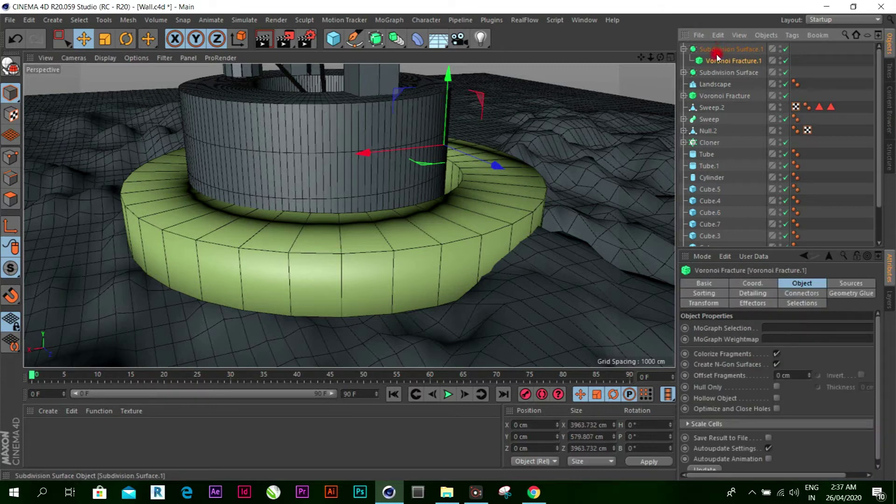
key("Delete")
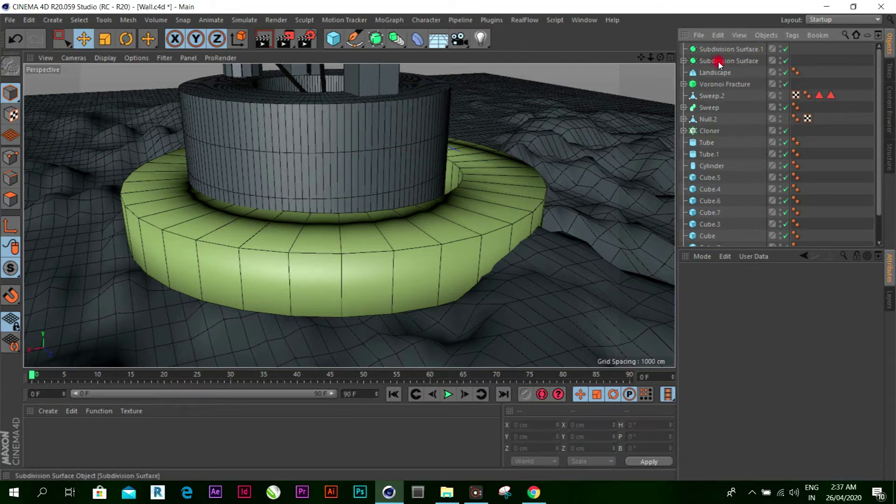
left_click(699, 86)
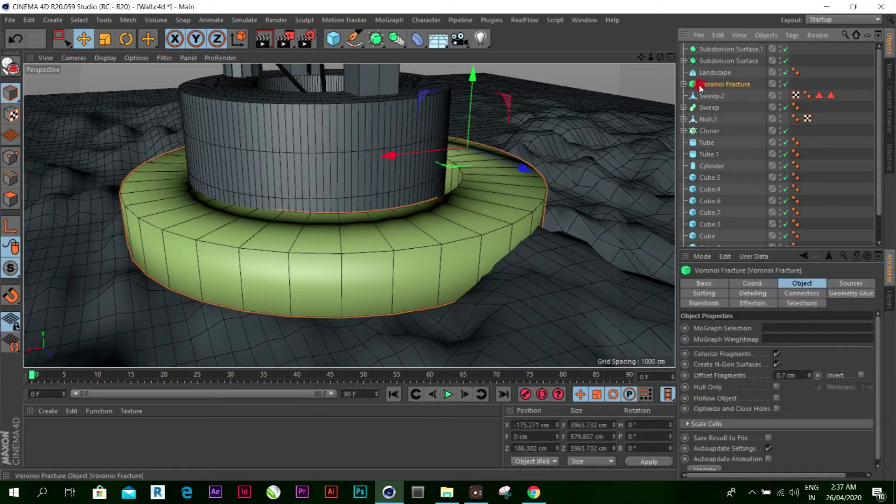
left_click_drag(722, 52, 721, 53)
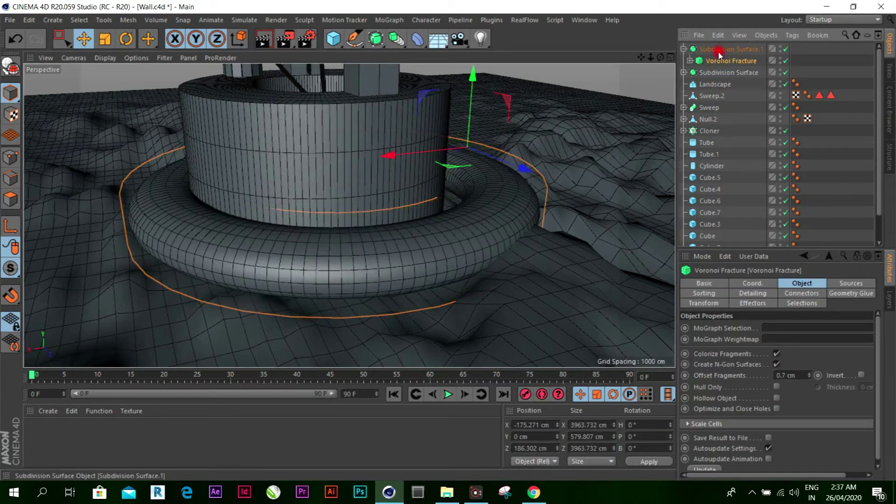
left_click(718, 51)
Set Subdivision Surface.1's Subdivision Editor value to 0.
mouse_move(381, 138)
left_mouse_down("alt")
mouse_move(376, 154)
mouse_move(419, 200)
mouse_move(422, 184)
left_mouse_up("alt")
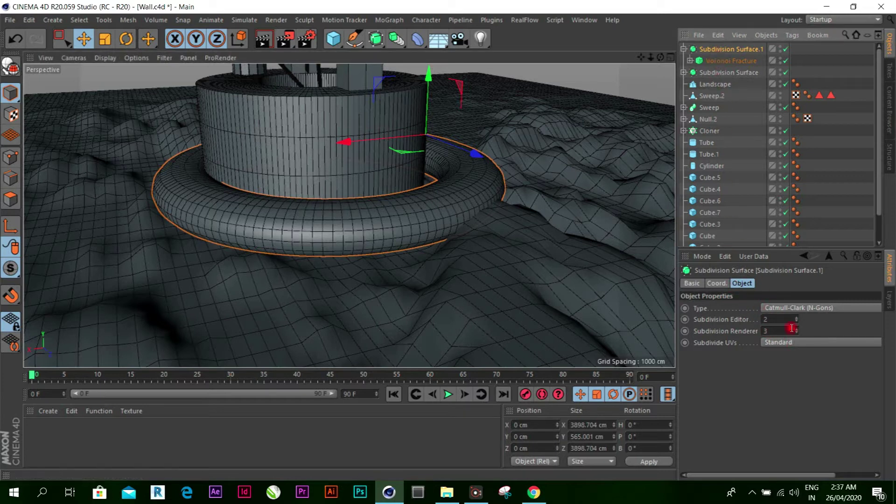
left_click_drag(798, 320, 799, 319)
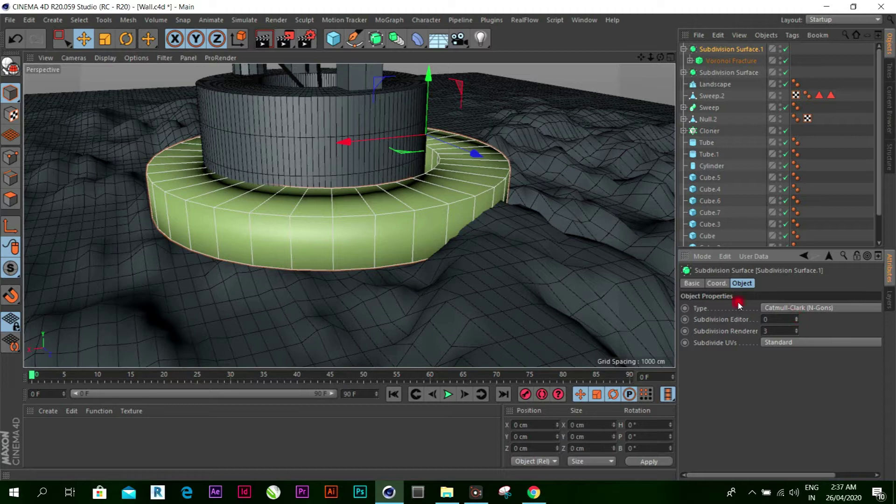
left_click(444, 148)
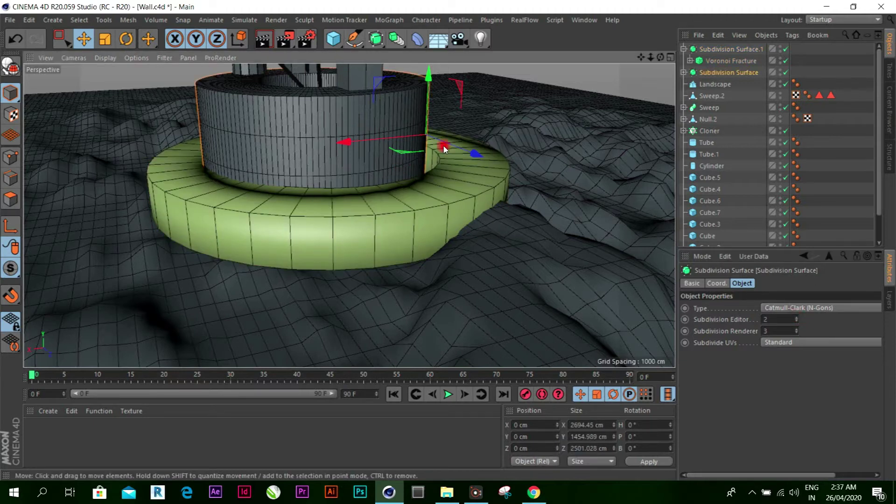
left_click(729, 73)
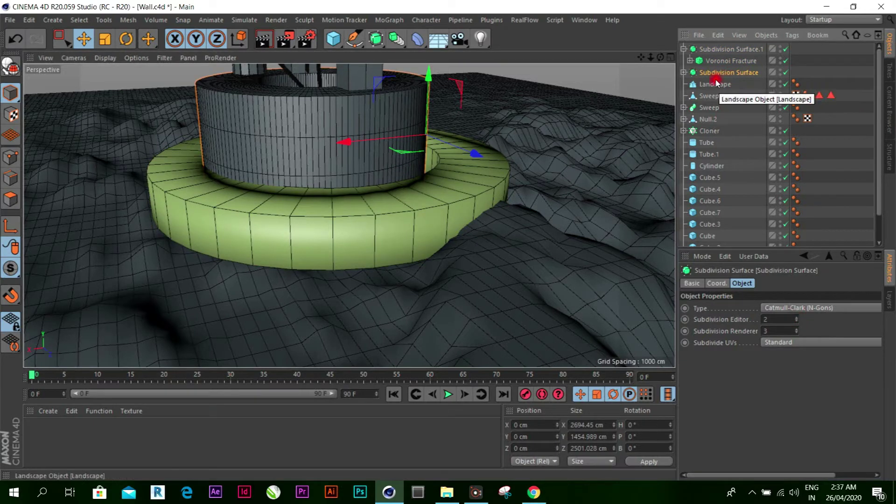
Add a Point Generator distribution source to the tower's Voronoi Fracture.1.
left_click(684, 73)
left_click(721, 86)
left_click(800, 298)
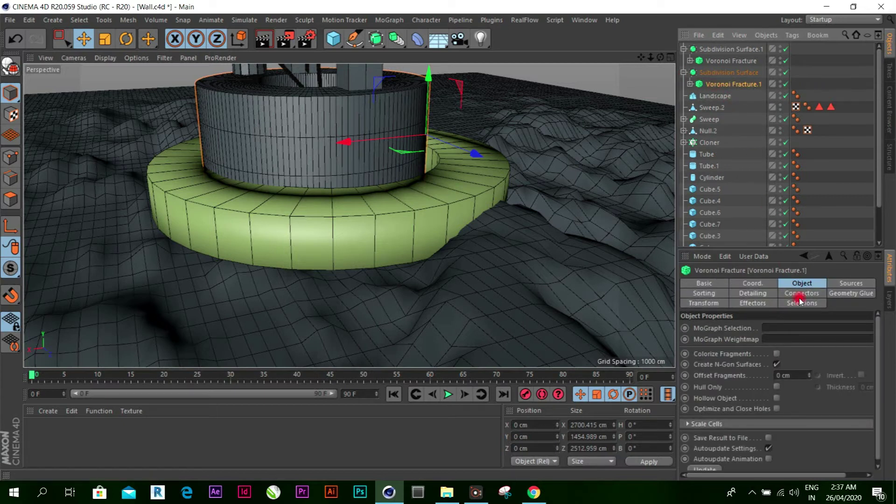
left_click(861, 284)
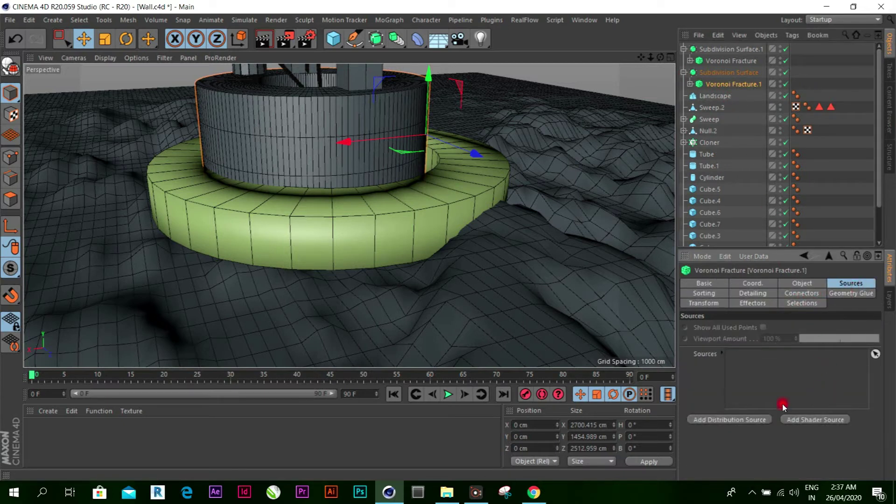
left_click(736, 421)
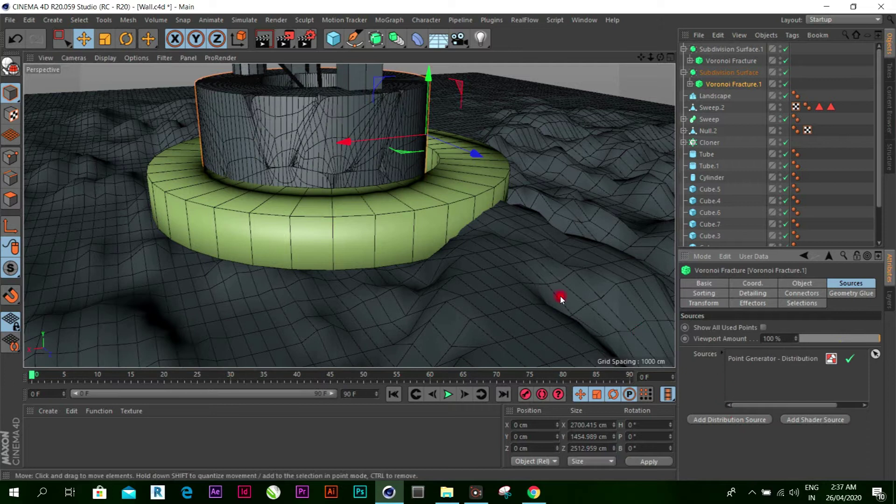
Add a Point Generator distribution source to the ring's Voronoi Fracture.
left_click(391, 231)
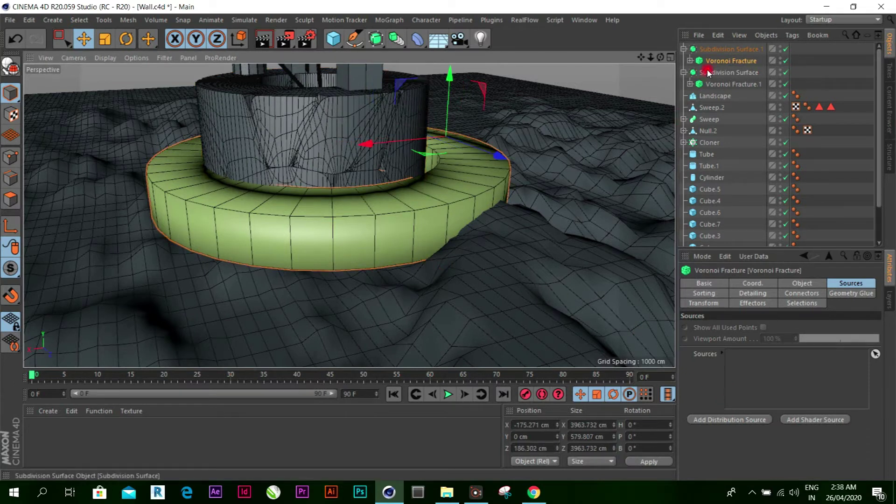
left_click(690, 61)
left_click(717, 61)
left_click(868, 321)
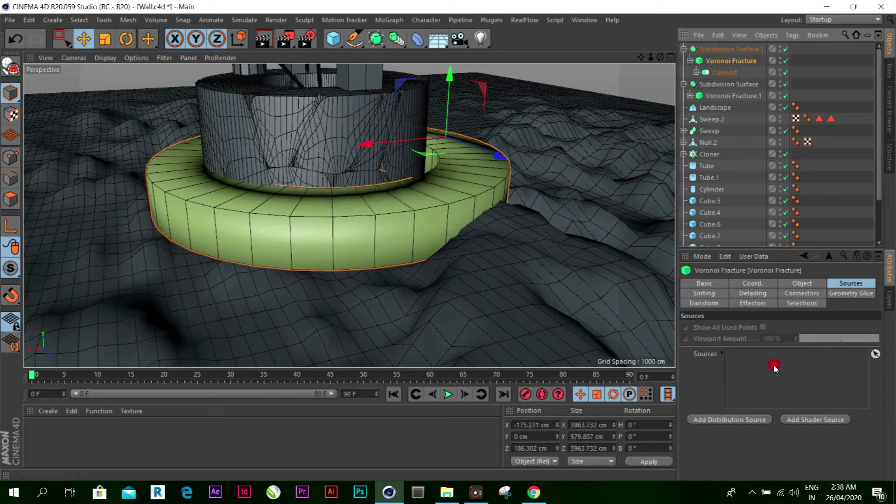
left_click(741, 420)
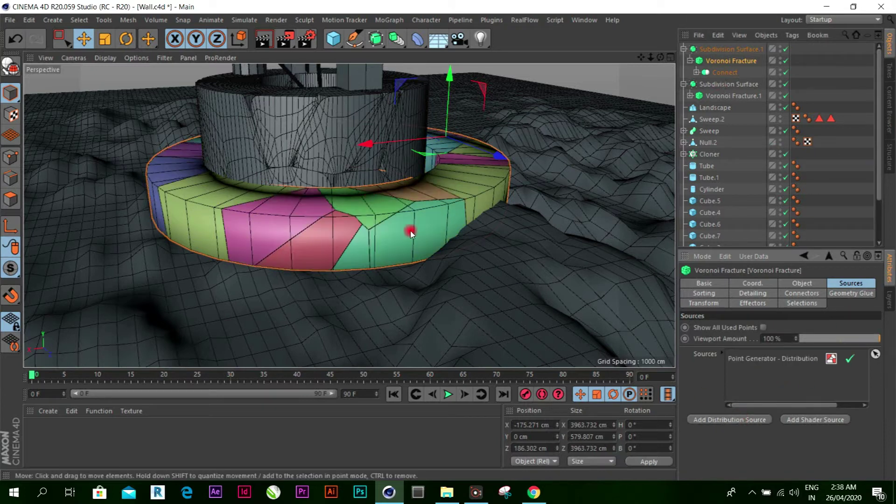
left_click(762, 354)
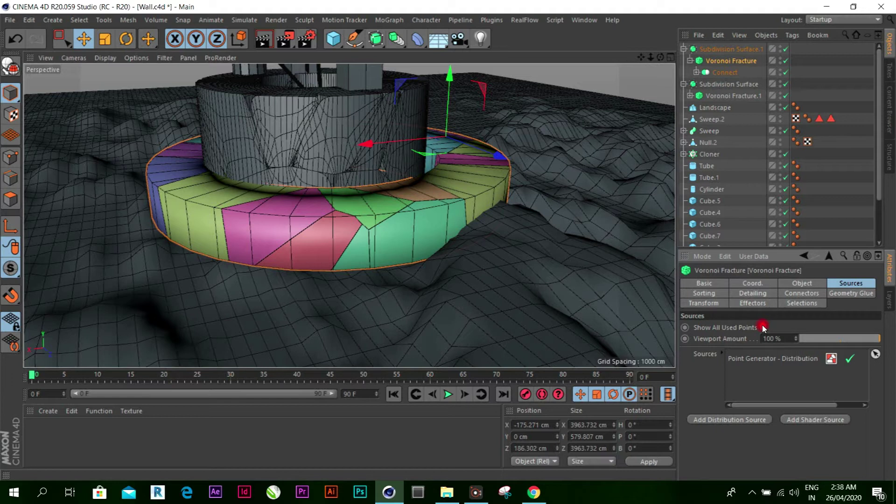
Reselect the ring's Voronoi Fracture and inspect its distribution source's points and settings.
left_click(728, 49)
left_click_drag(378, 184, 380, 187, "alt")
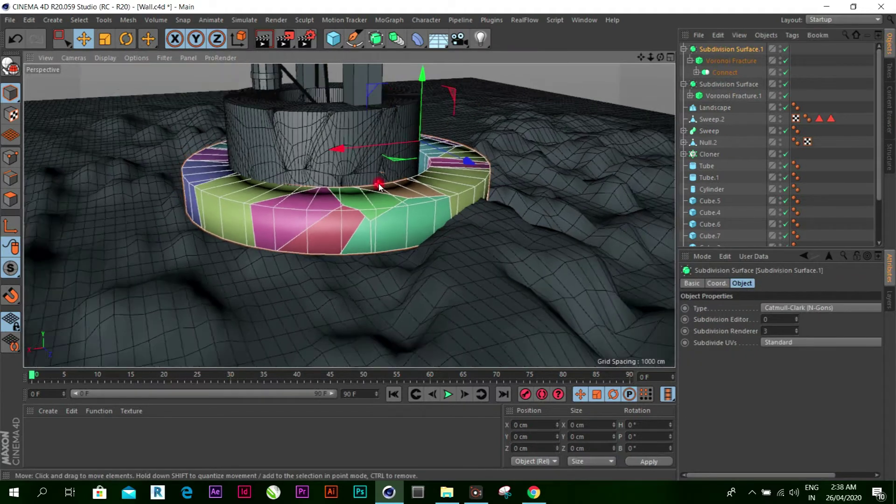
scroll(379, 186, "up", 1)
scroll(379, 187, "up", 1)
left_click(728, 84)
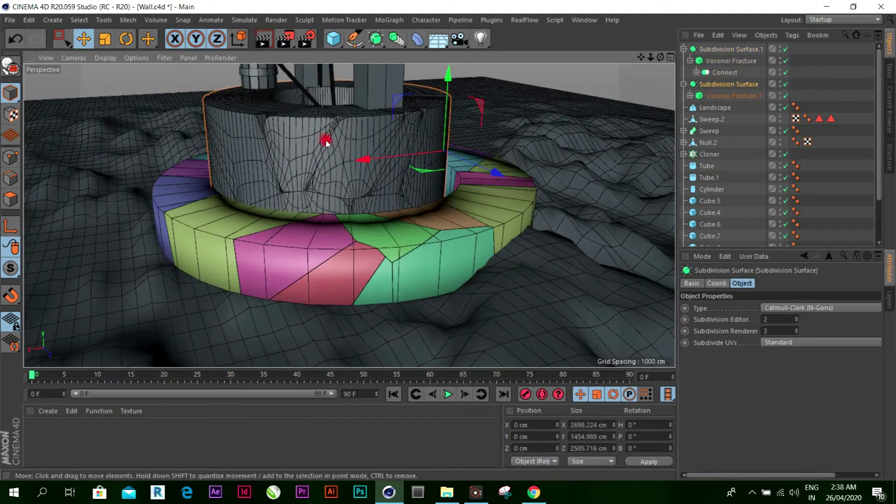
left_click(730, 61)
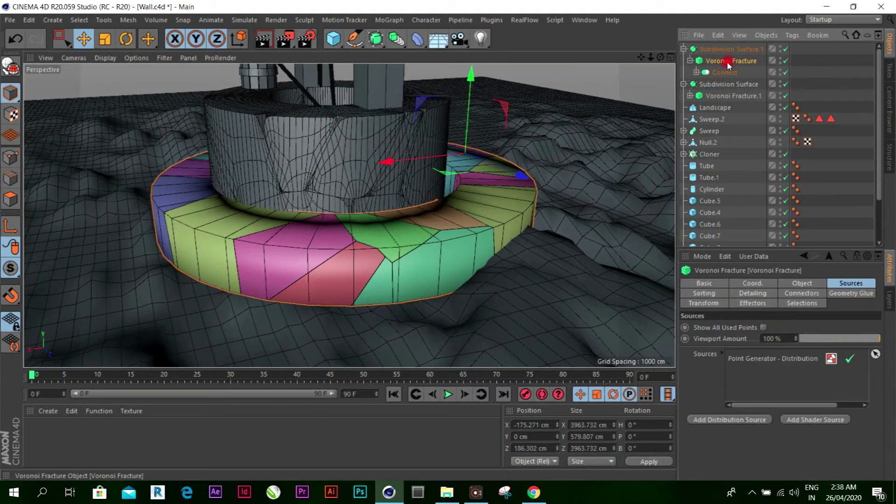
left_click(857, 360)
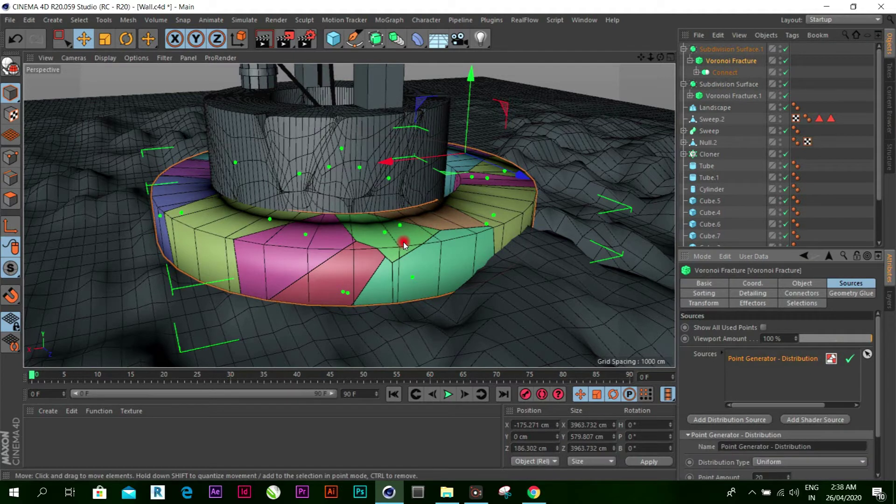
Add another distribution source to the ring's fracture and tower's Voronoi Fracture.1, then check Coord and Object tabs.
left_click(745, 420)
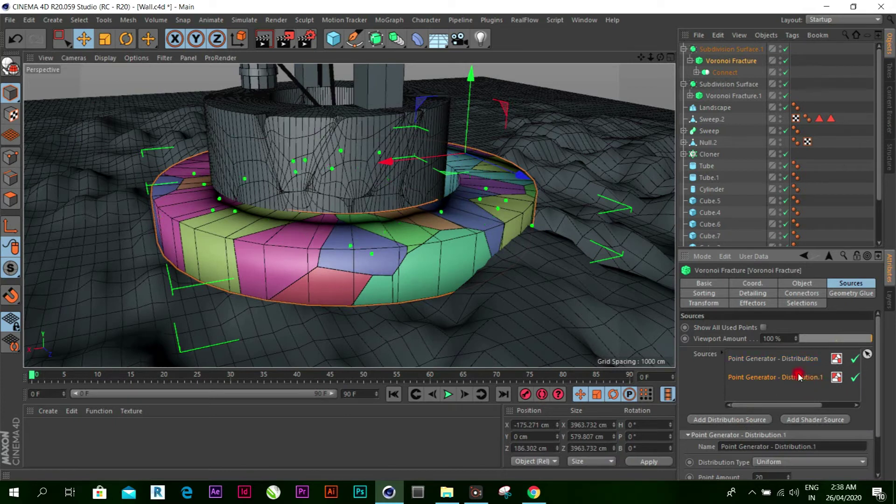
left_click_drag(363, 224, 334, 139, "alt")
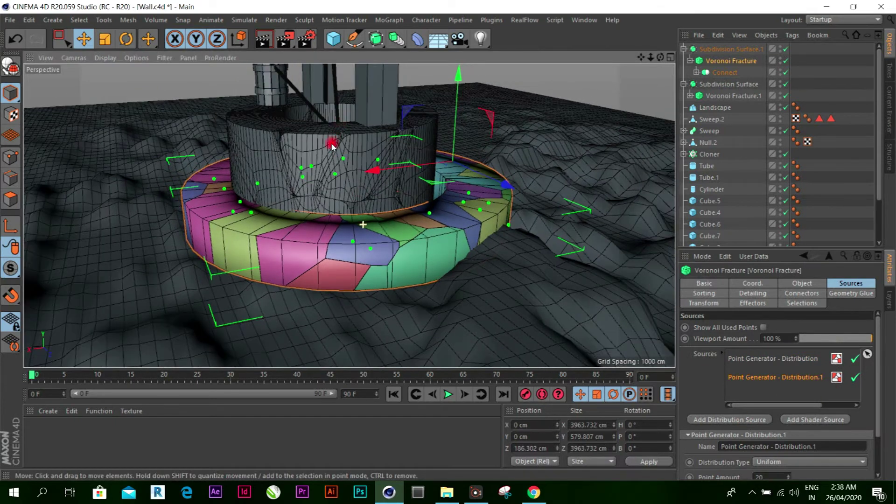
left_click(333, 145)
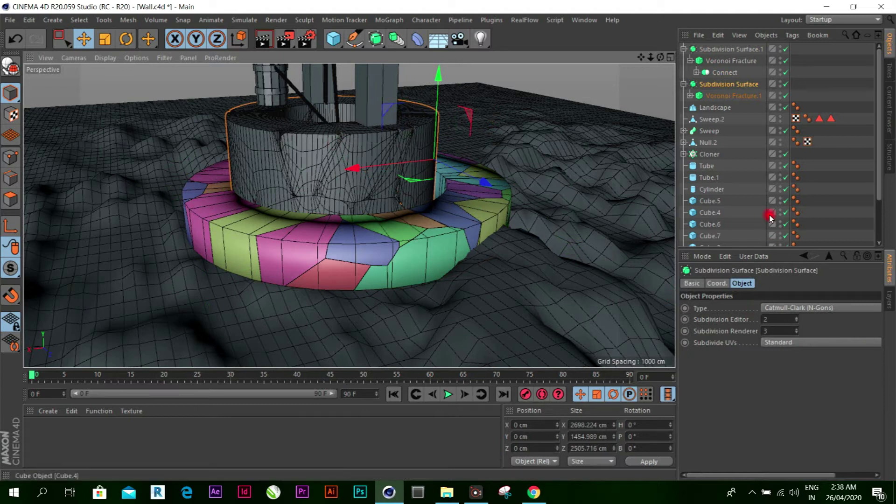
left_click(733, 96)
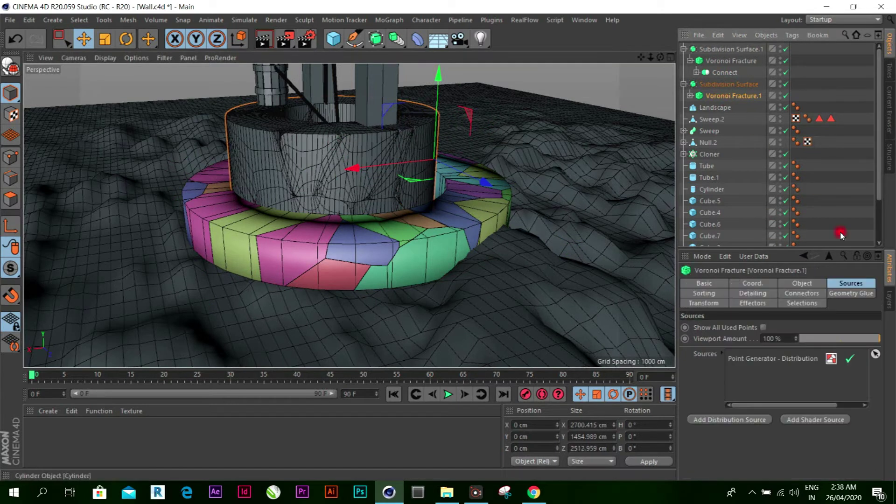
left_click(756, 423)
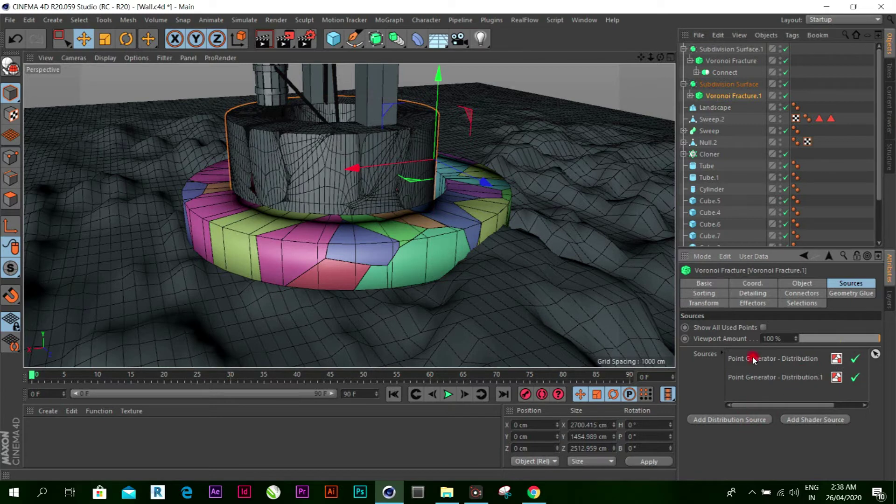
left_click(745, 285)
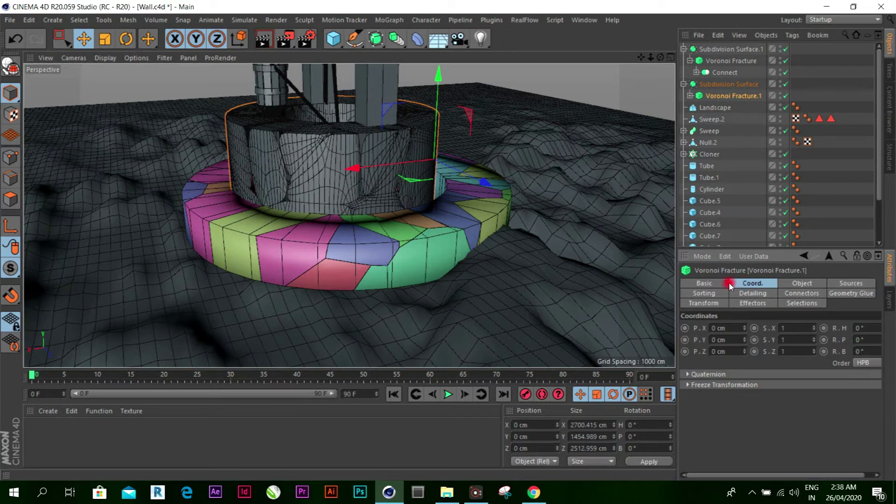
left_click(793, 284)
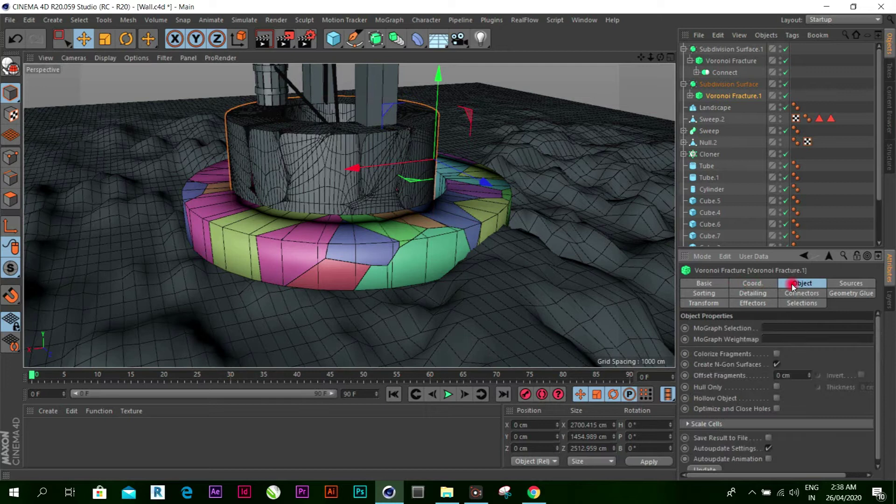
Enable Create N-Gon Surfaces and disable Colorize Fragments on the tower's Voronoi Fracture.1.
left_click(776, 365)
left_click(777, 366)
scroll(536, 214, "down", 5)
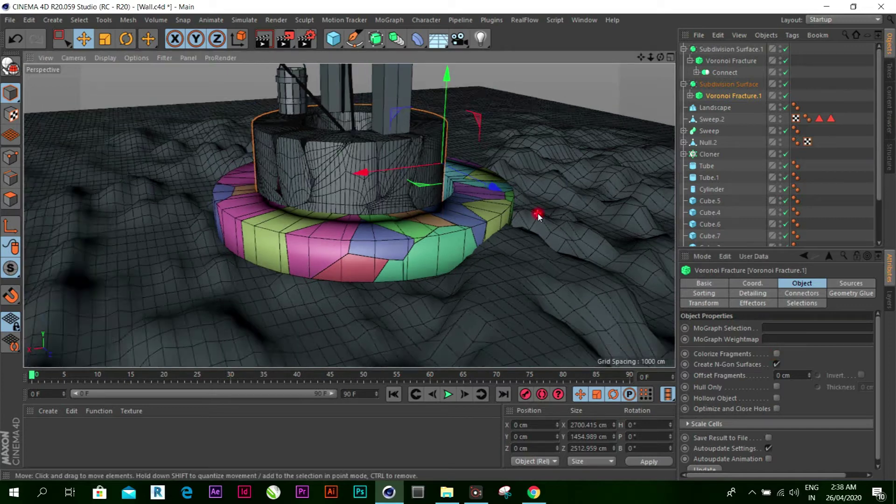
Select the ring's Voronoi Fracture and shift it along X.
left_click_drag(516, 200, 529, 174, "alt")
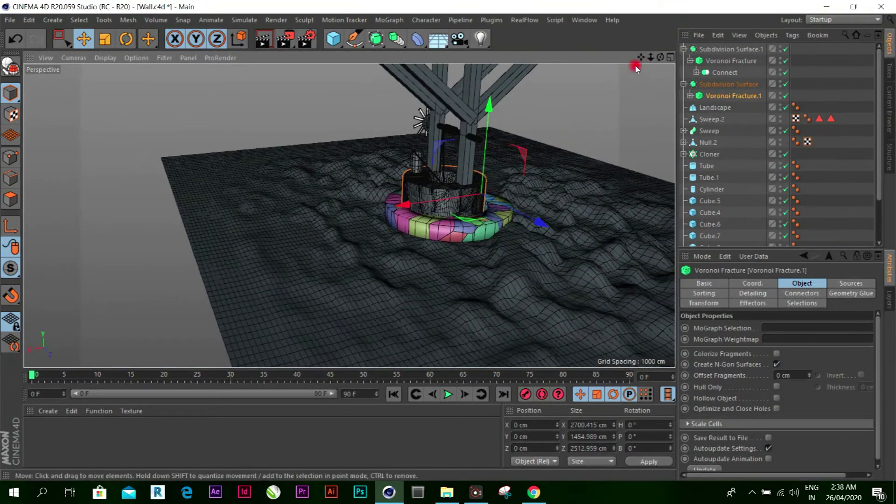
mouse_move(660, 57)
left_mouse_down()
mouse_move(546, 124)
mouse_move(458, 197)
left_mouse_up()
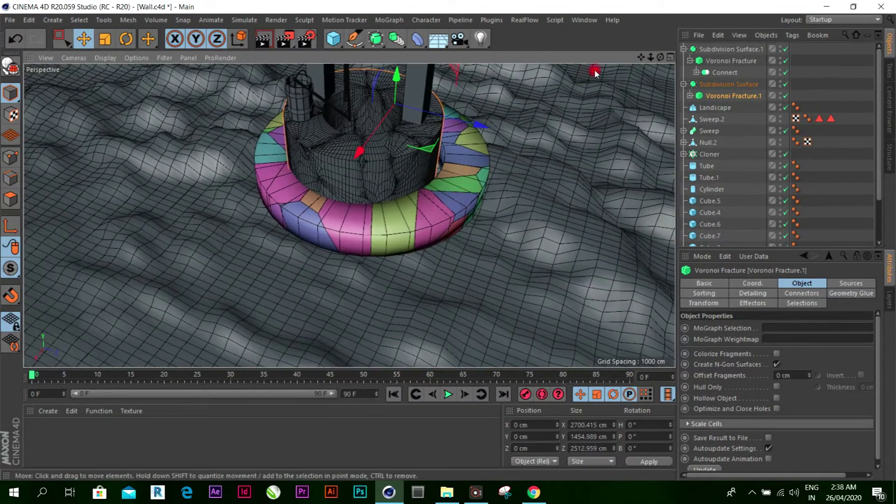
left_click_drag(660, 57, 618, 138)
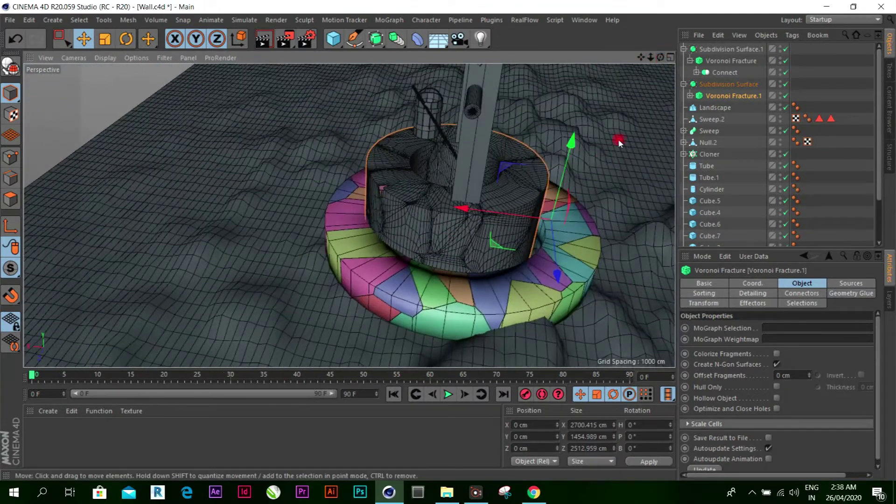
left_click(578, 266)
left_click_drag(471, 214, 446, 240)
Move the ring's fracture to Z 41.753 cm, then switch to the four-view layout.
left_click_drag(349, 215, 512, 230, "alt")
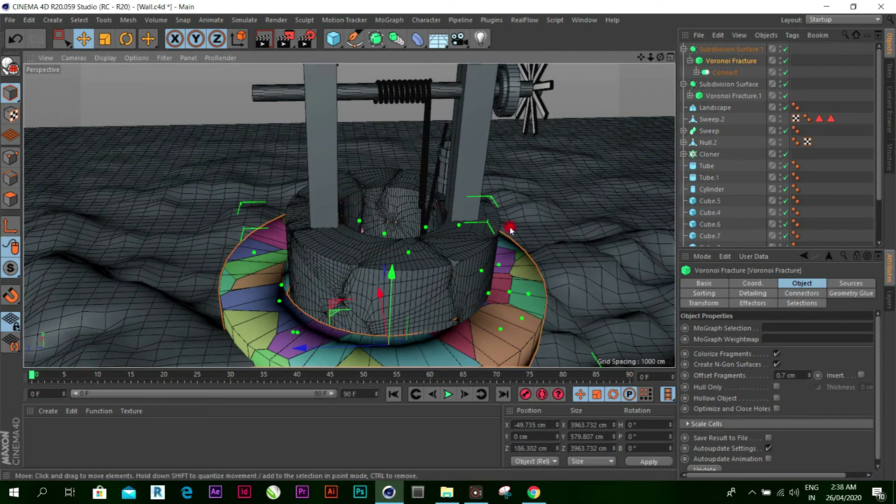
left_click_drag(309, 349, 400, 290)
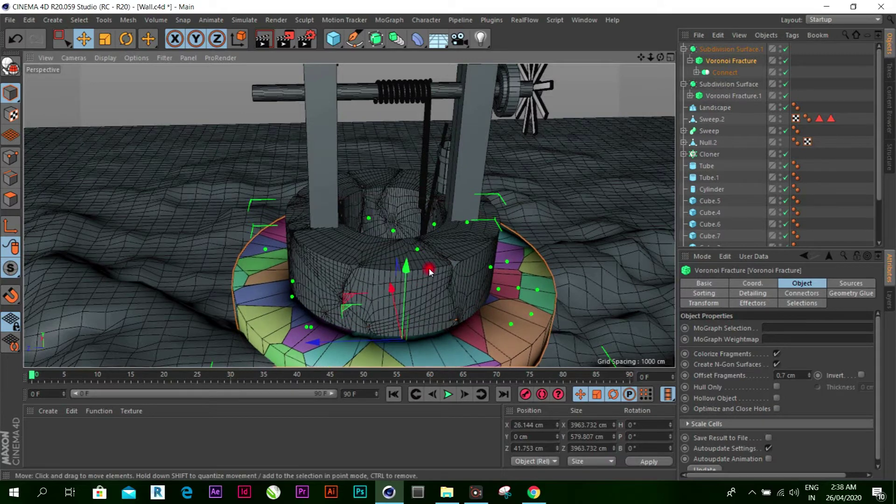
scroll(503, 332, "down", 2)
scroll(503, 331, "down", 2)
scroll(503, 331, "down", 2)
scroll(503, 331, "up", 2)
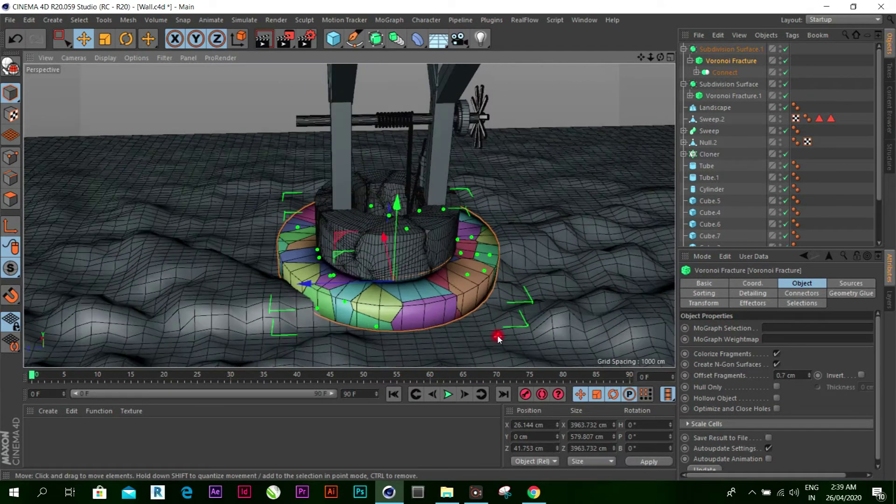
scroll(500, 336, "up", 2)
mouse_move(660, 57)
left_mouse_down()
mouse_move(541, 117)
mouse_move(448, 225)
left_mouse_up()
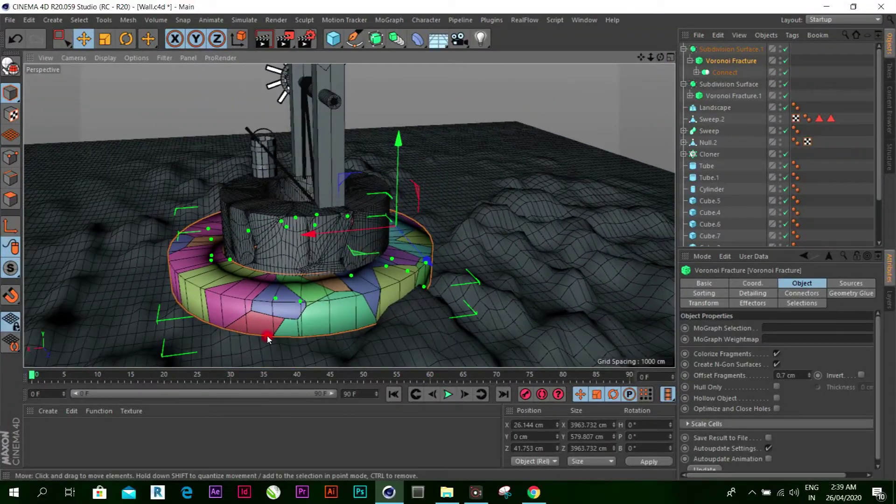
left_click(671, 57)
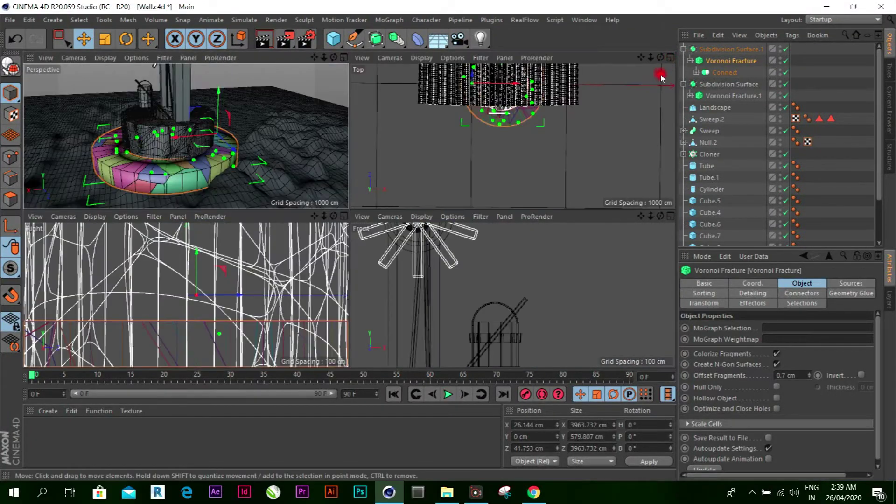
Nudge the ring's fracture along X and Z in the enlarged view until X reads -40.32 cm.
left_click(671, 58)
scroll(583, 119, "down", 5)
scroll(524, 139, "up", 4)
scroll(369, 171, "up", 2)
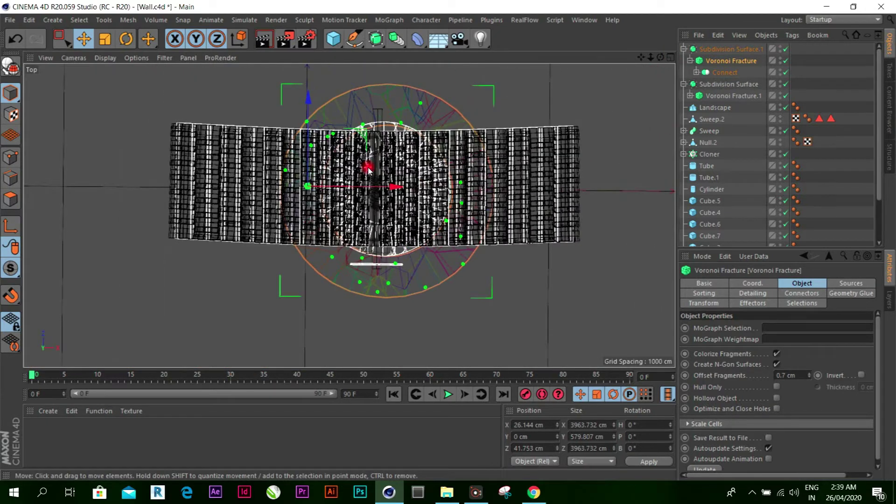
left_click_drag(393, 191, 391, 192)
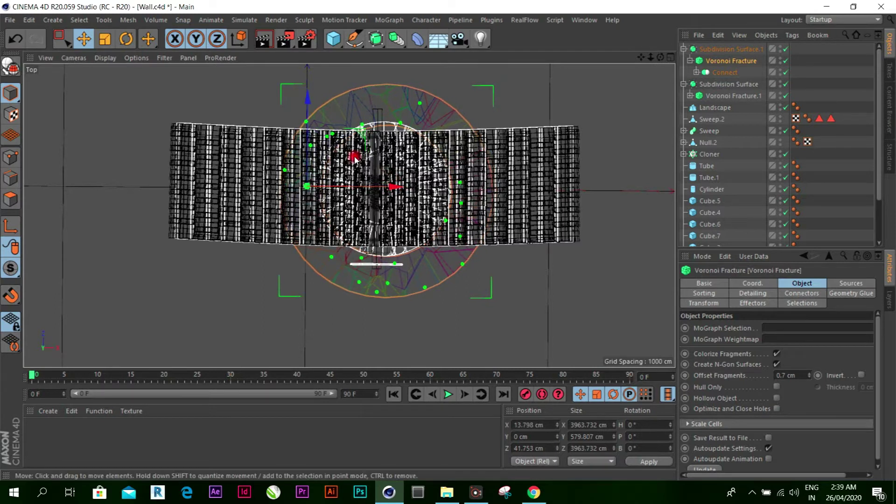
left_click_drag(307, 101, 306, 94)
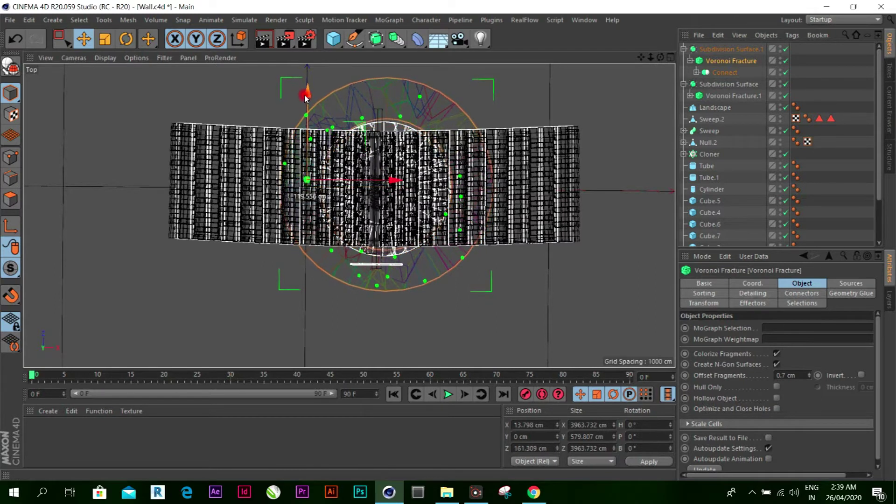
left_click_drag(397, 183, 393, 183)
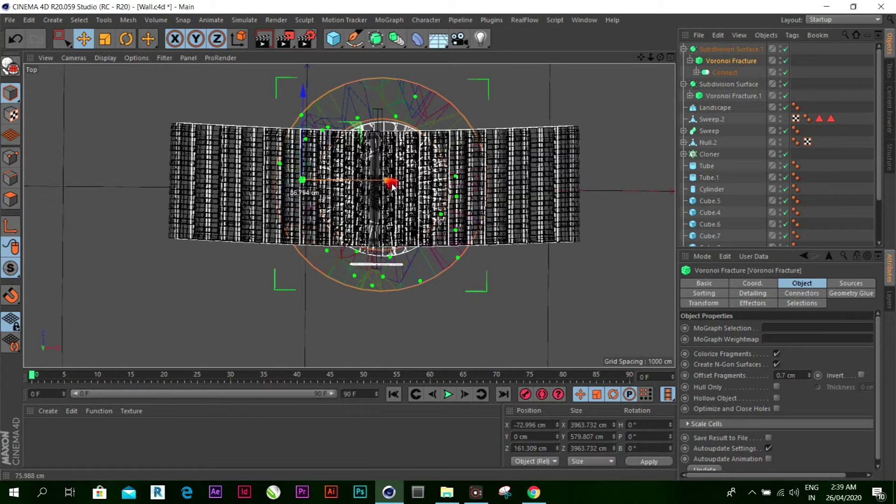
left_click_drag(302, 92, 310, 97)
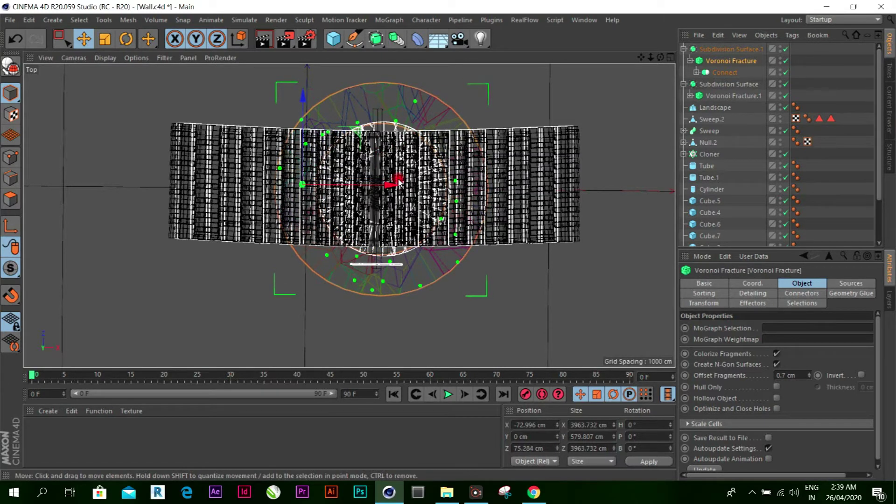
left_click_drag(399, 182, 401, 183)
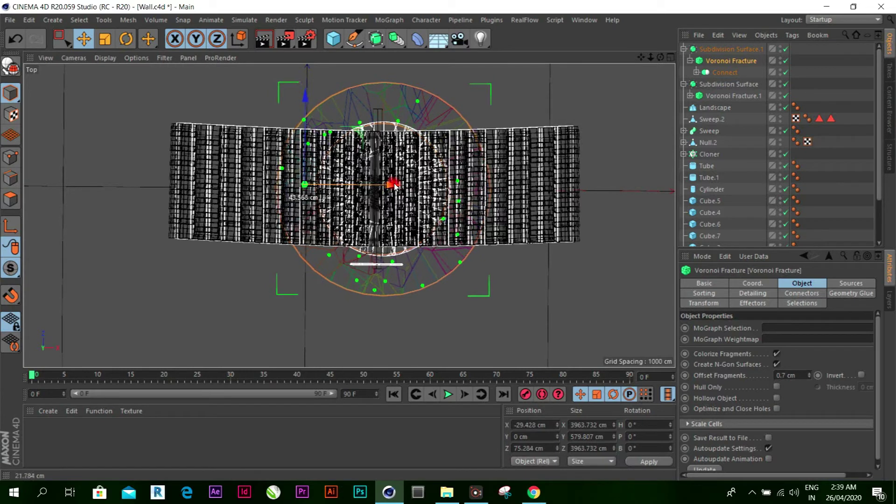
Maximise the Perspective view again and frame the well base.
left_click(670, 57)
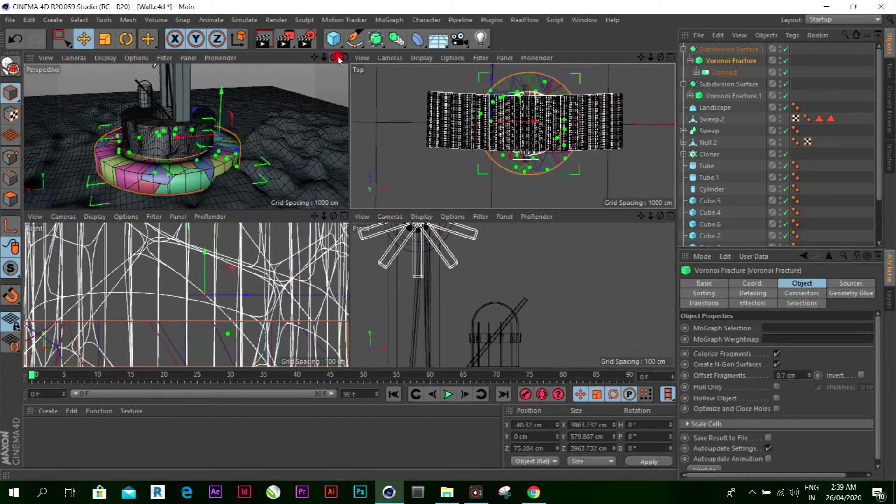
left_click(344, 56)
left_click(418, 123)
mouse_move(417, 122)
right_mouse_down("alt")
mouse_move(416, 136)
mouse_move(464, 134)
right_mouse_up("alt")
mouse_move(660, 57)
left_mouse_down()
mouse_move(450, 242)
mouse_move(594, 82)
left_mouse_up()
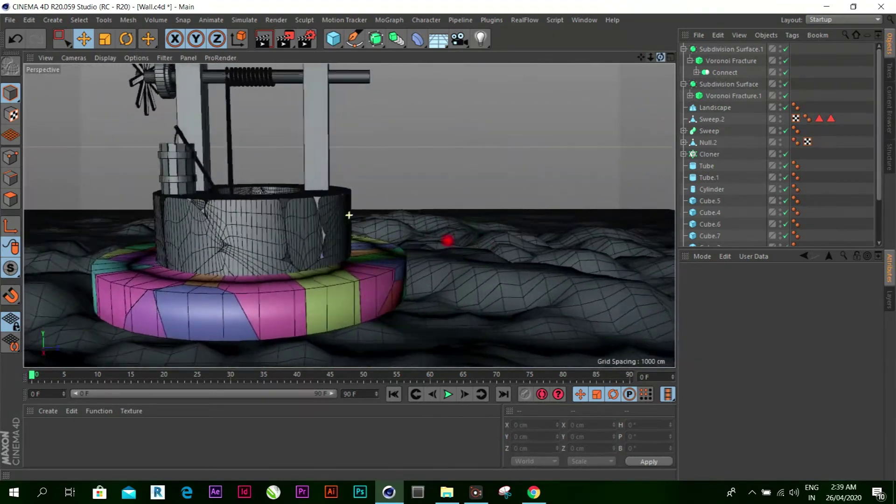
Move the fractured ring forward along Z to 146.052 cm.
left_click(350, 272)
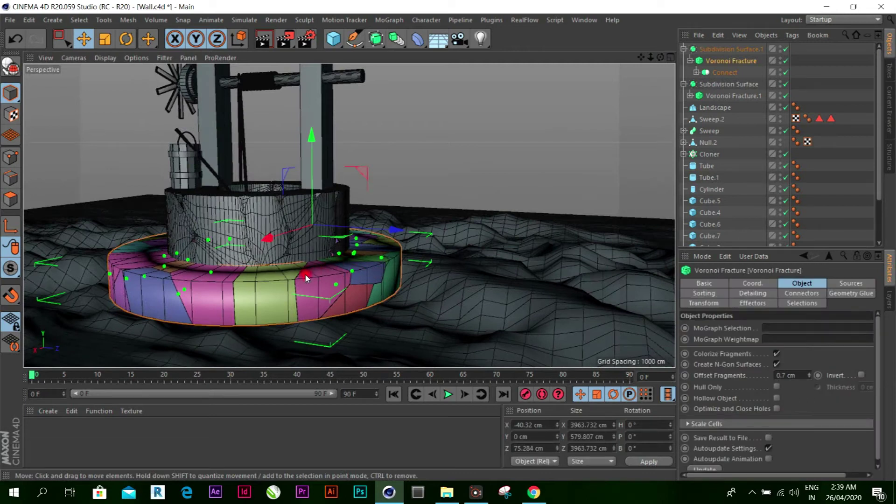
left_click_drag(380, 229, 372, 243)
mouse_move(371, 239)
right_mouse_down("alt")
mouse_move(324, 100)
mouse_move(576, 88)
right_mouse_up("alt")
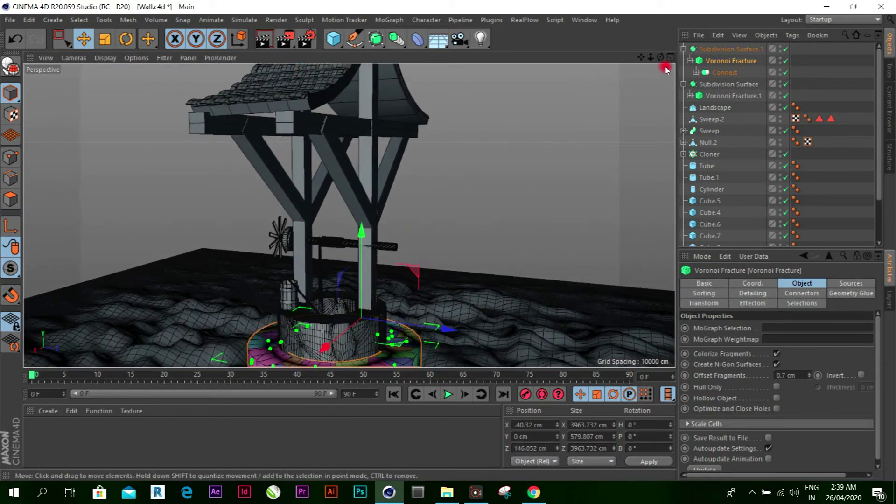
mouse_move(447, 240)
left_mouse_down("alt")
mouse_move(513, 133)
mouse_move(491, 159)
mouse_move(508, 318)
left_mouse_up("alt")
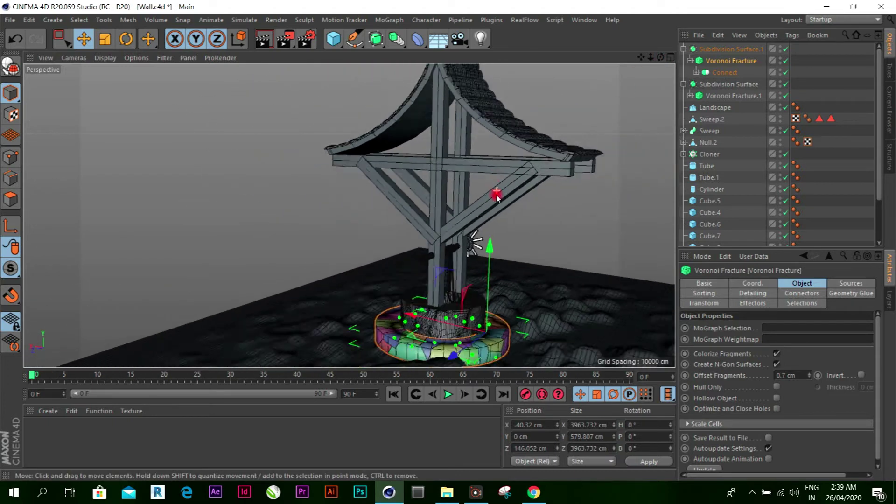
Orbit and zoom to inspect the terrain, tower and roof, then open the Layout dropdown.
scroll(507, 318, "up", 2)
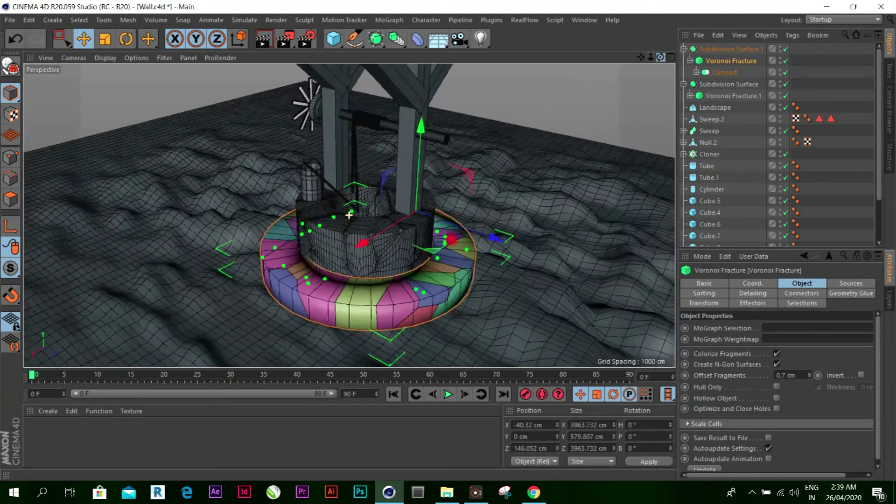
left_click_drag(658, 59, 612, 111)
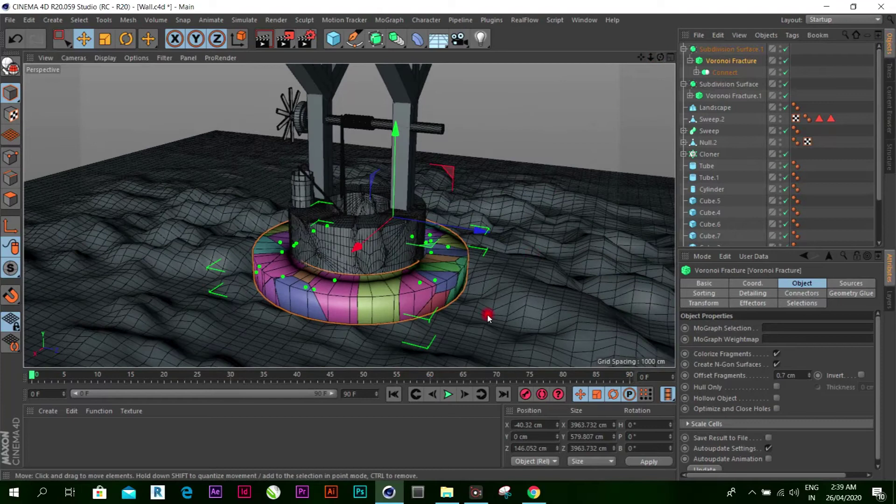
mouse_move(651, 57)
left_mouse_down()
mouse_move(448, 243)
mouse_move(455, 250)
left_mouse_up()
left_click_drag(664, 60, 455, 208)
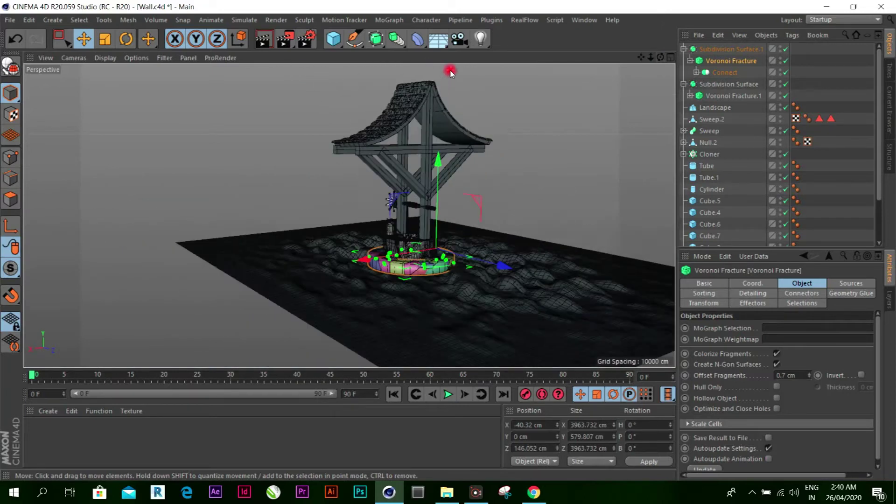
mouse_move(456, 209)
left_mouse_down()
mouse_move(456, 164)
mouse_move(552, 172)
left_mouse_up()
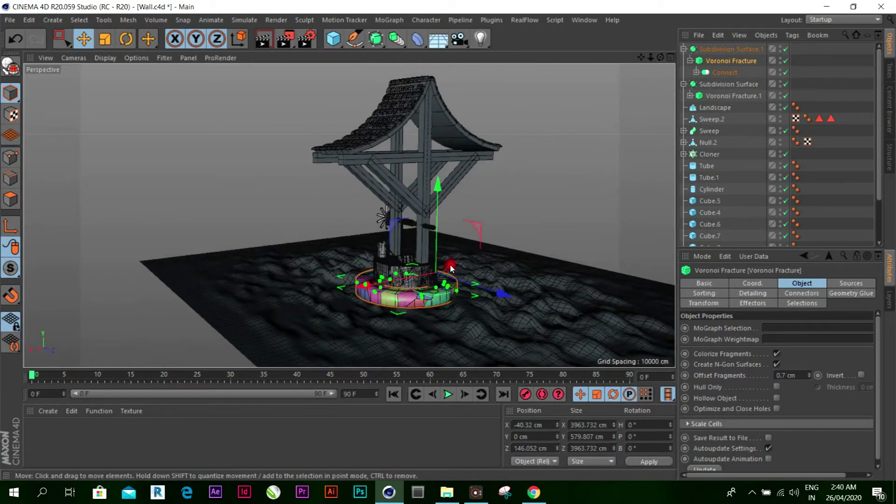
mouse_move(659, 58)
left_mouse_down()
mouse_move(489, 106)
mouse_move(382, 183)
left_mouse_up()
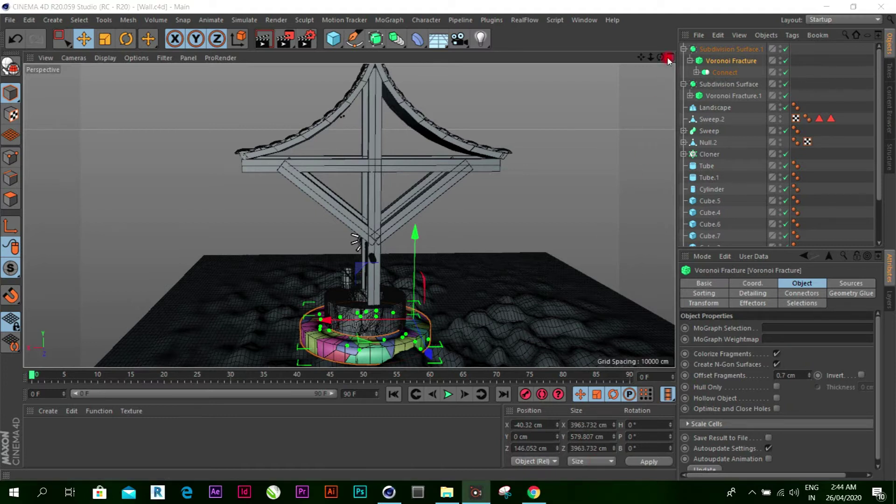
left_click(835, 20)
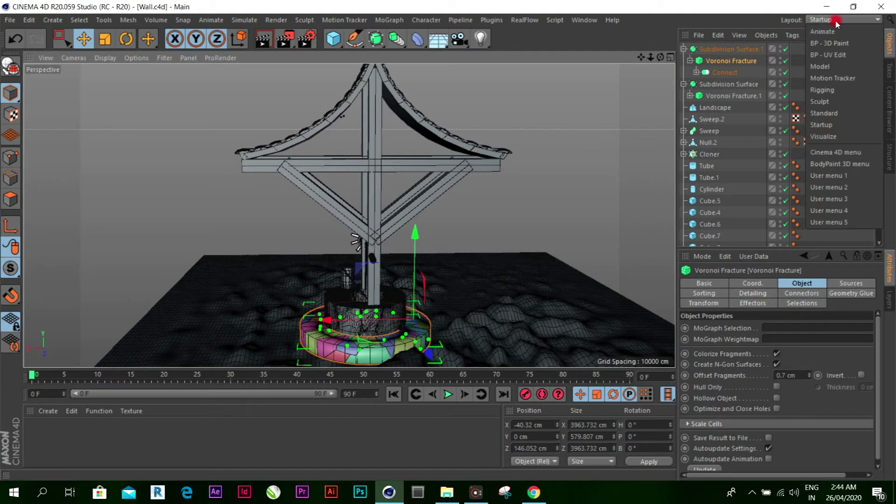
Choose the BP - UV Edit layout, select Landscape and enable 3D Painting Mode.
left_click(838, 54)
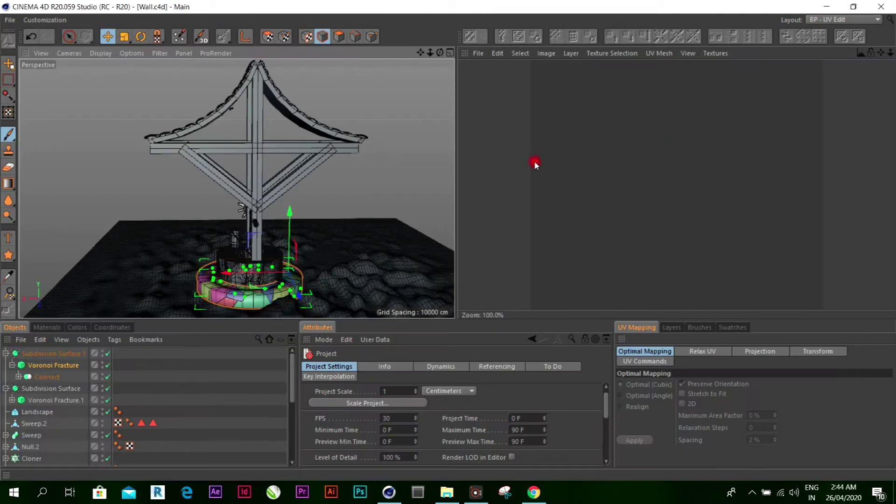
scroll(396, 196, "down", 3)
scroll(397, 213, "down", 2)
scroll(400, 231, "down", 2)
scroll(411, 267, "down", 1)
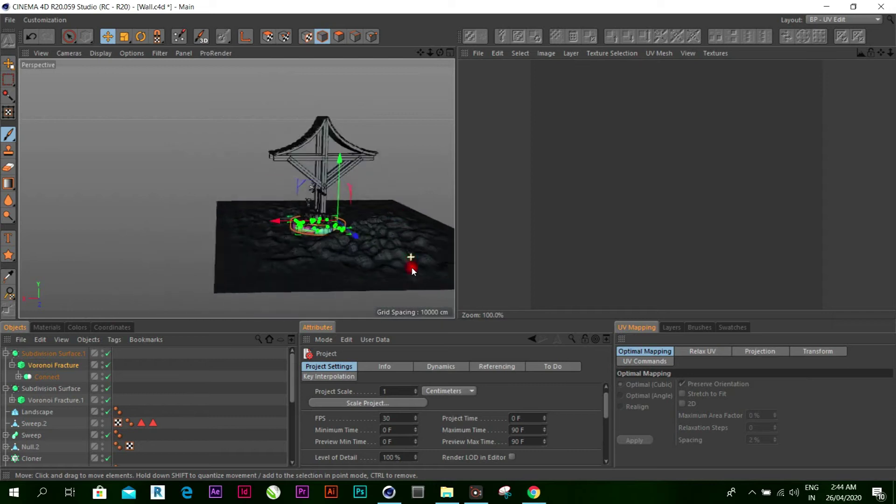
left_click(405, 267)
scroll(404, 266, "up", 3)
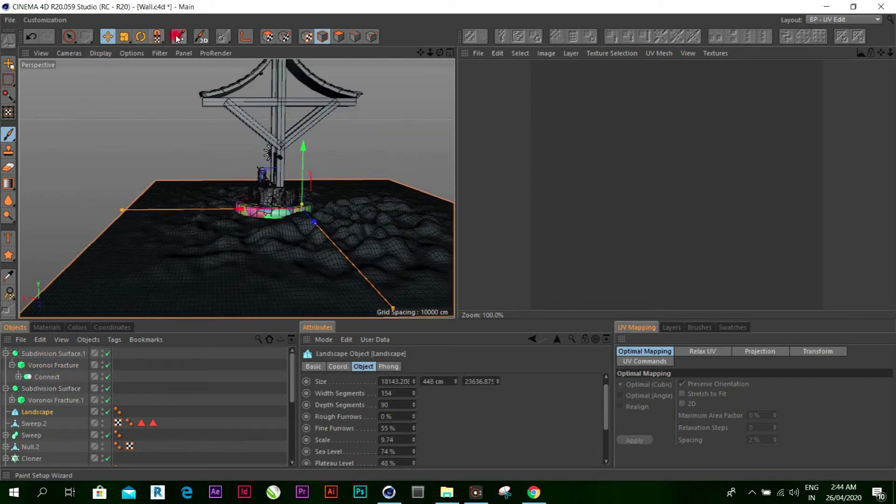
left_click(200, 37)
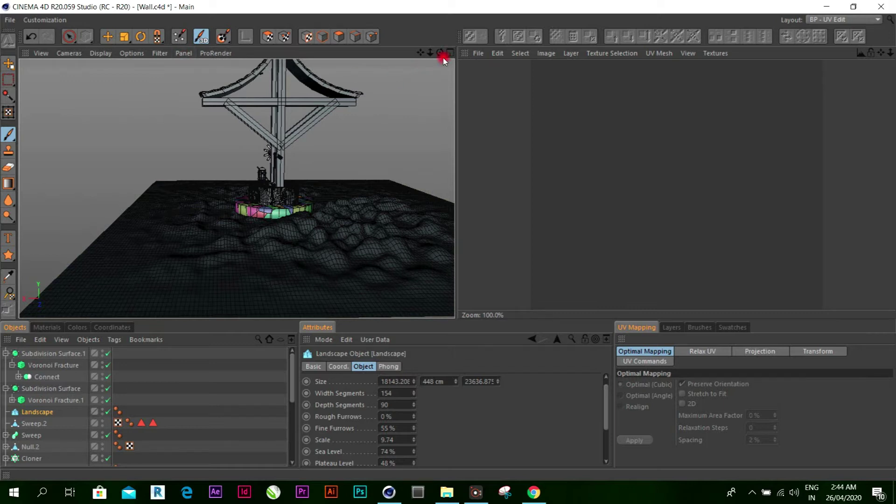
mouse_move(440, 53)
left_mouse_down()
mouse_move(448, 240)
mouse_move(439, 54)
mouse_move(394, 76)
mouse_move(378, 199)
mouse_move(380, 176)
left_mouse_up()
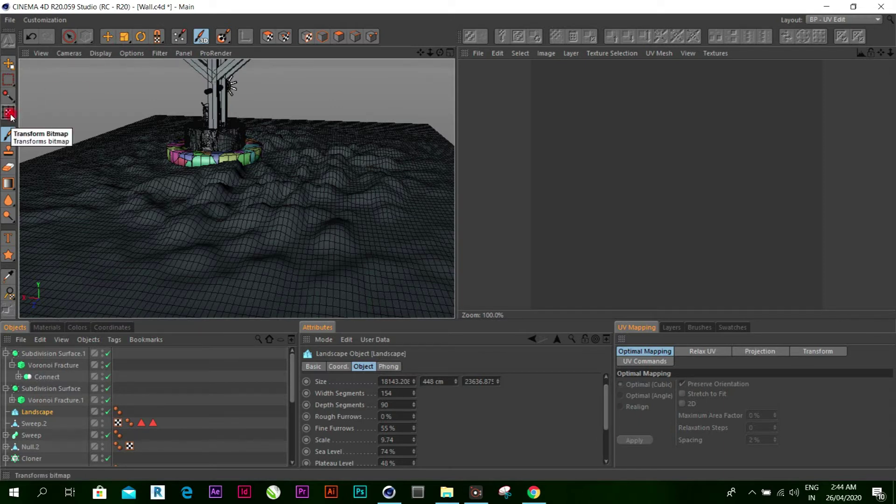
In the BodyPaint setup wizard, tick Sweep.2 in the object list and close the wizard.
left_click(180, 39)
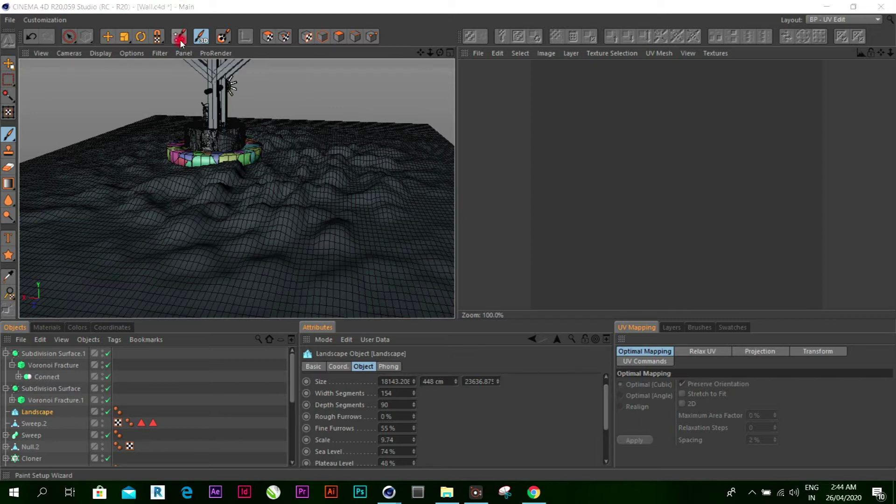
scroll(198, 131, "down", 5)
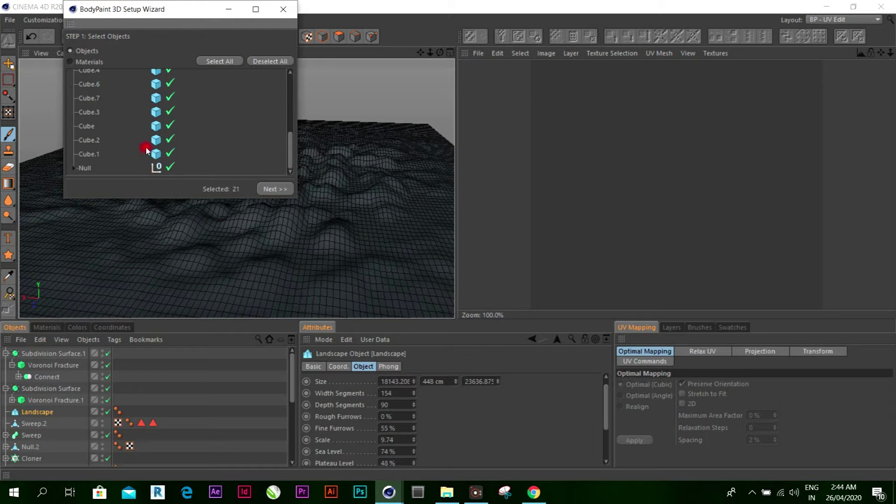
scroll(146, 149, "up", 5)
scroll(144, 141, "down", 1)
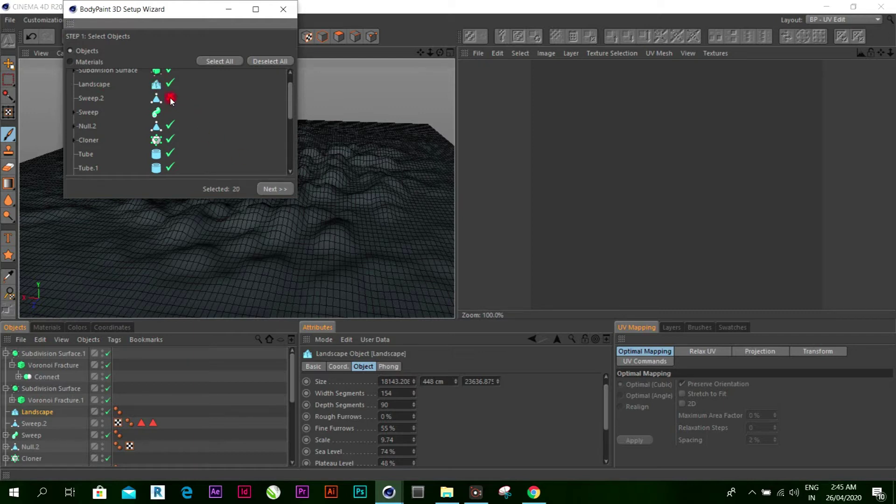
left_click(96, 99)
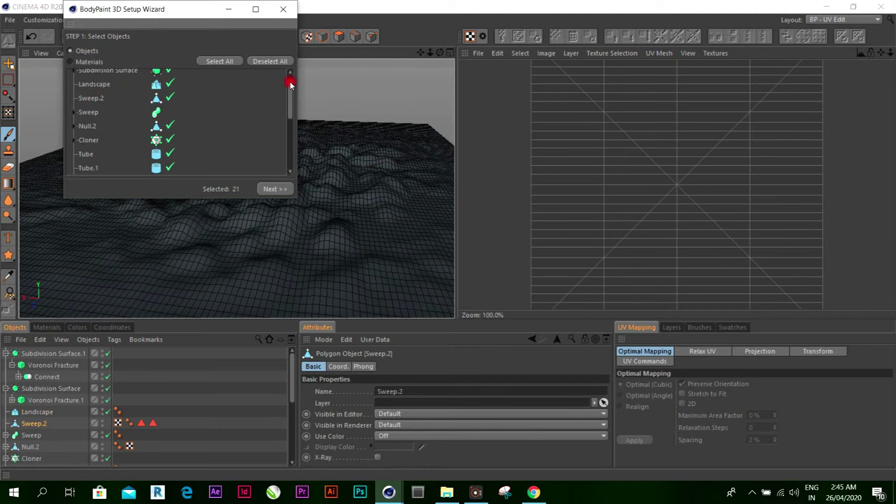
left_click(283, 11)
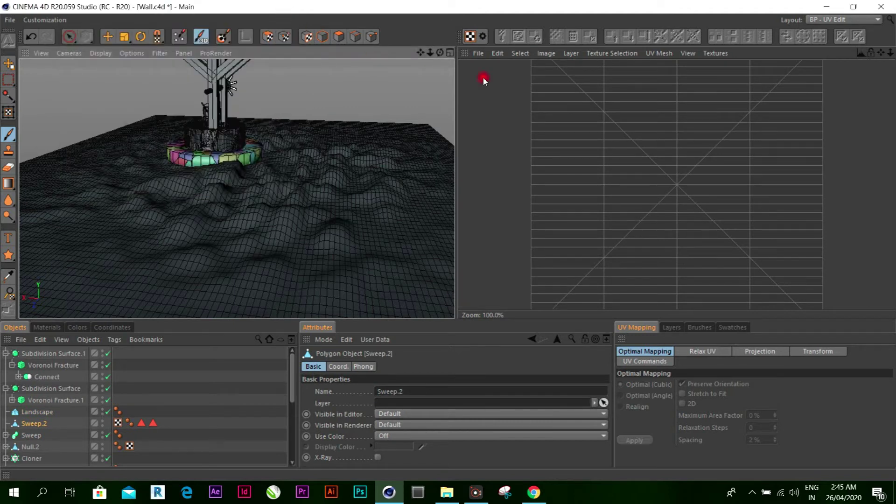
Return to the Standard layout and move Landscape to the top of the object list.
left_click(840, 20)
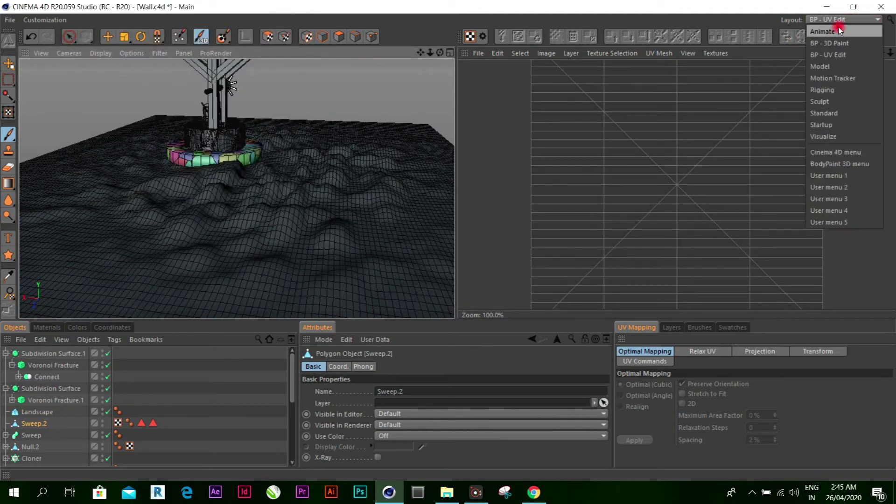
left_click(847, 114)
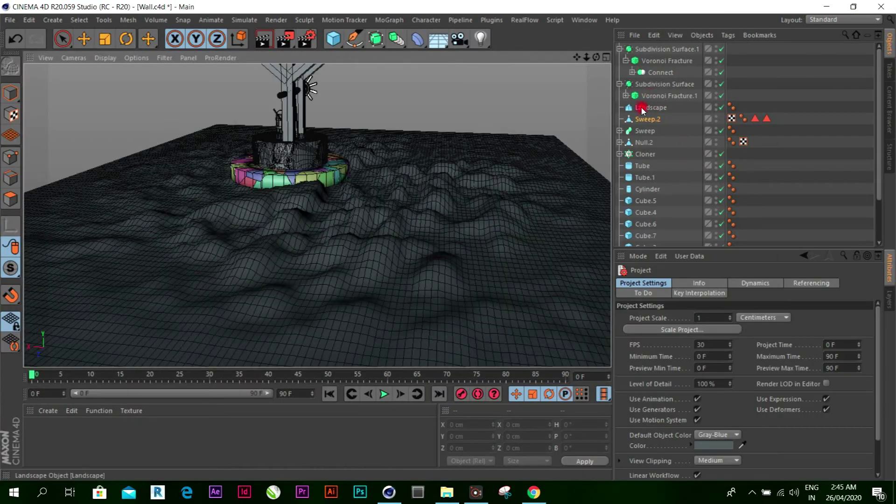
left_click(641, 109)
scroll(640, 109, "down", 2)
scroll(640, 110, "up", 2)
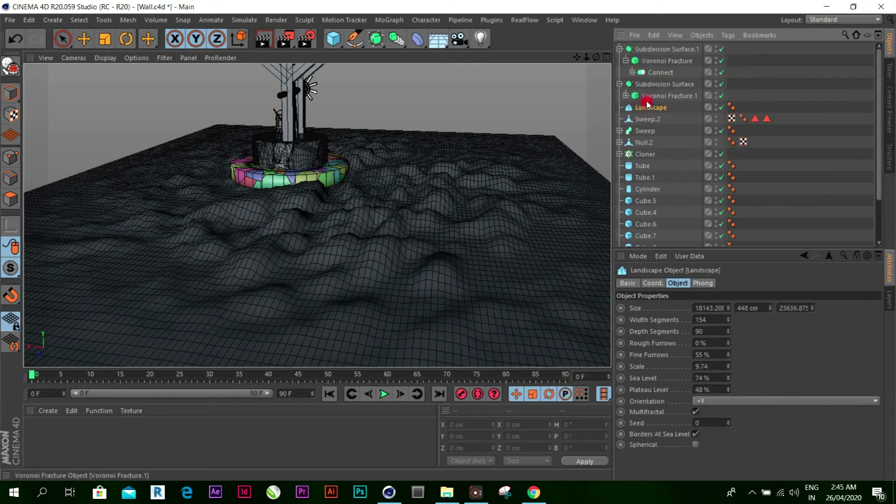
left_click_drag(643, 109, 656, 51)
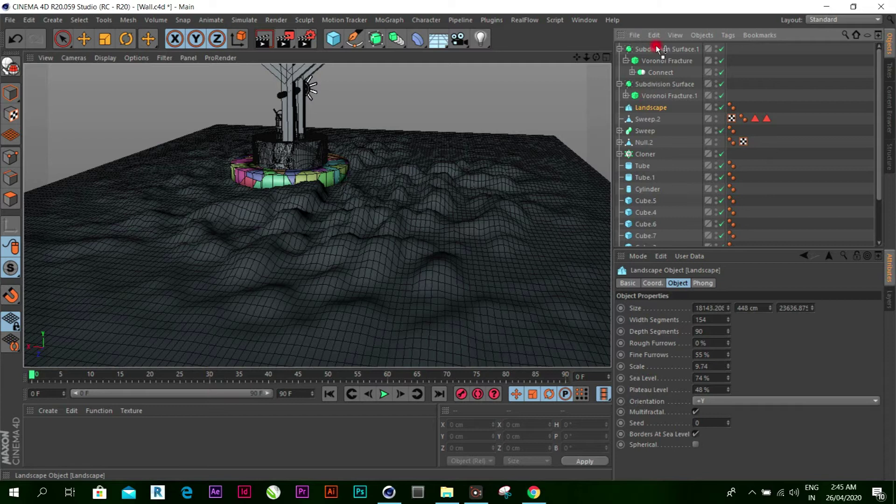
left_click_drag(656, 47, 654, 45)
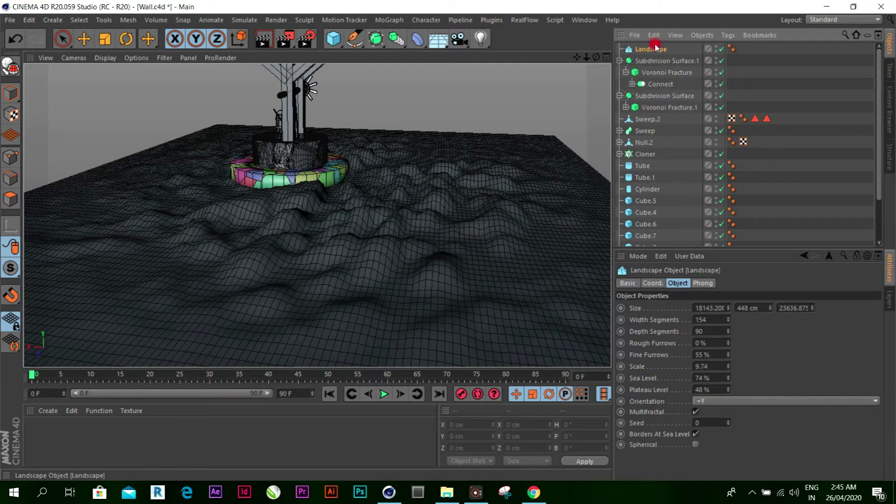
Collapse Subdivision Surface.1 and add a new empty null object, Null.1.
left_click(620, 61)
scroll(650, 154, "down", 2)
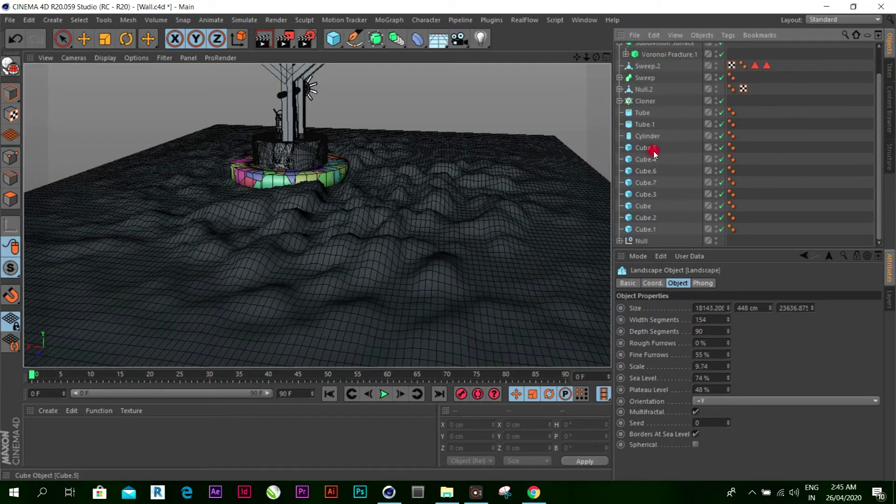
left_click(643, 242)
left_click(342, 49)
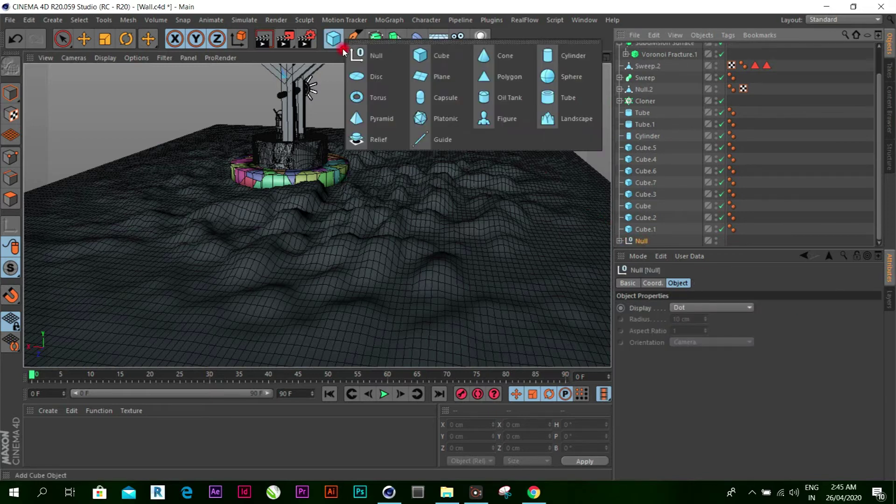
left_click(361, 55)
Select Subdivision Surface.1 through Null and nest them all inside Null.1.
scroll(644, 112, "up", 3)
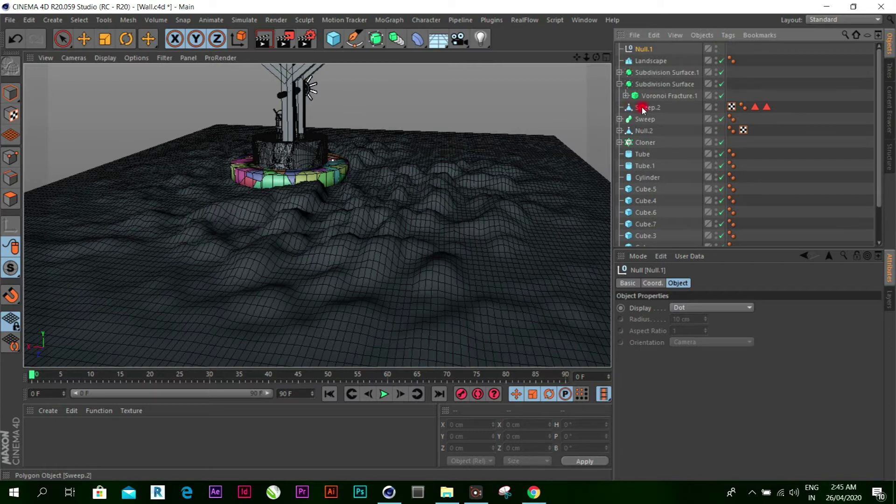
left_click(649, 73)
scroll(677, 186, "down", 3)
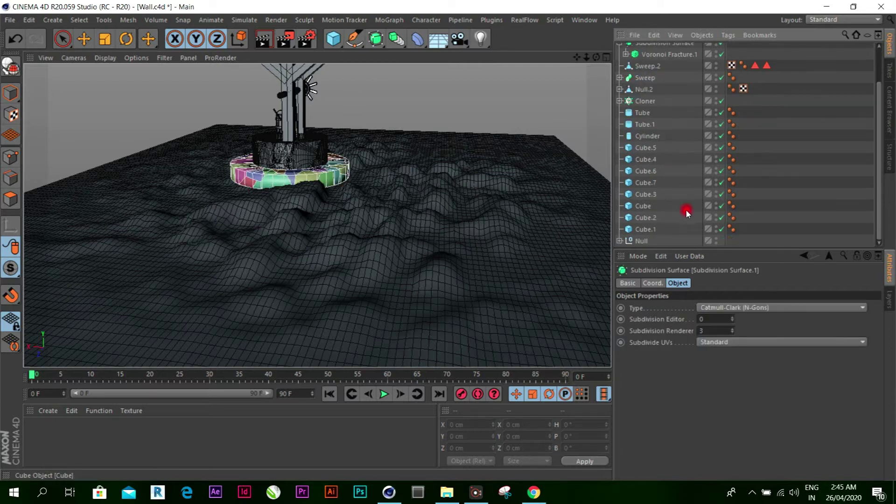
left_click(642, 241, "shift")
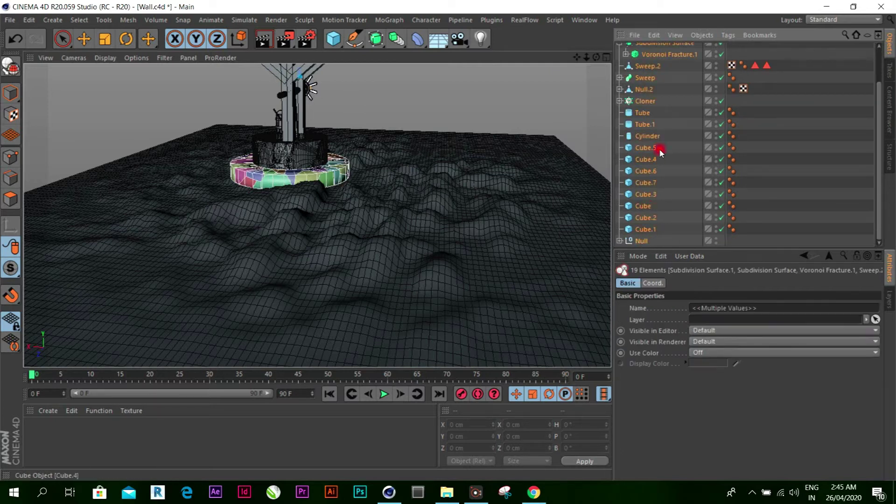
scroll(659, 140, "up", 3)
left_click_drag(649, 73, 644, 49)
left_click(620, 49)
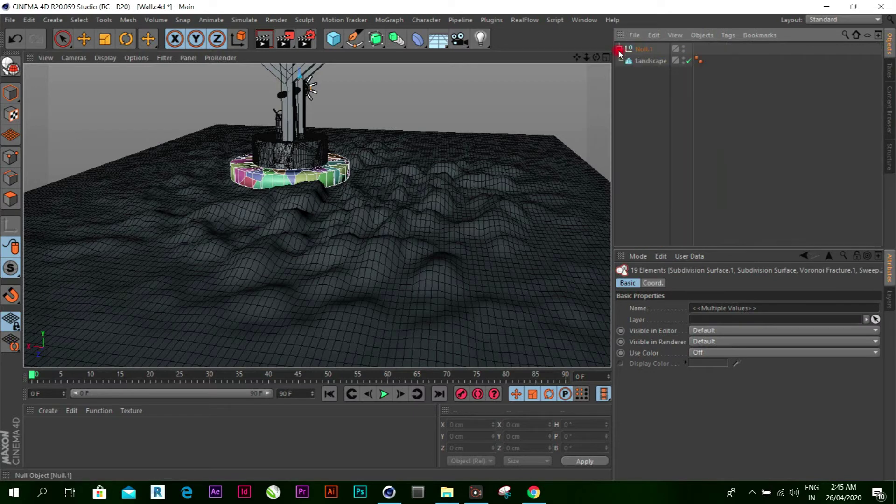
Turn off Null.1's editor visibility to hide the well parts, then reselect Landscape.
left_click(684, 49)
left_click(685, 48)
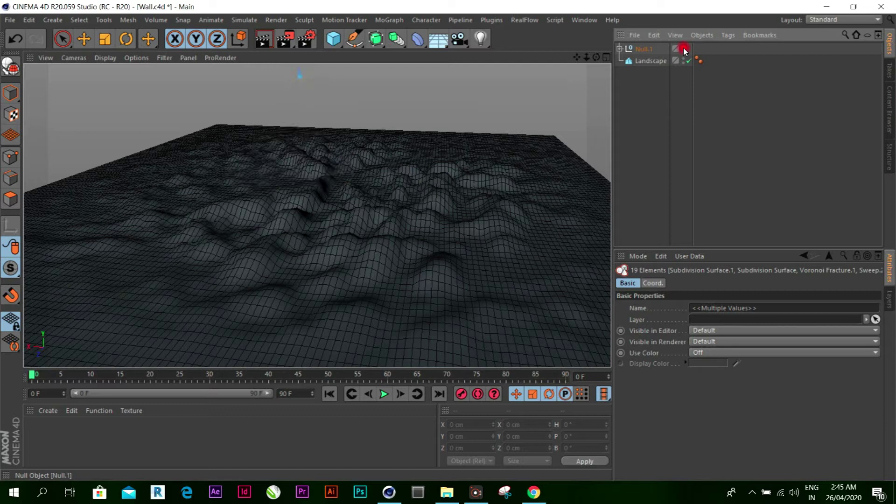
left_click(653, 61)
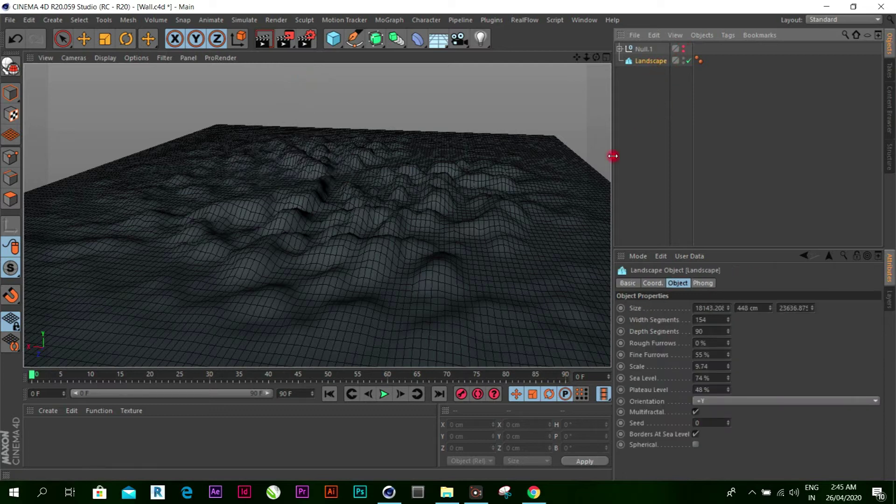
left_click(833, 20)
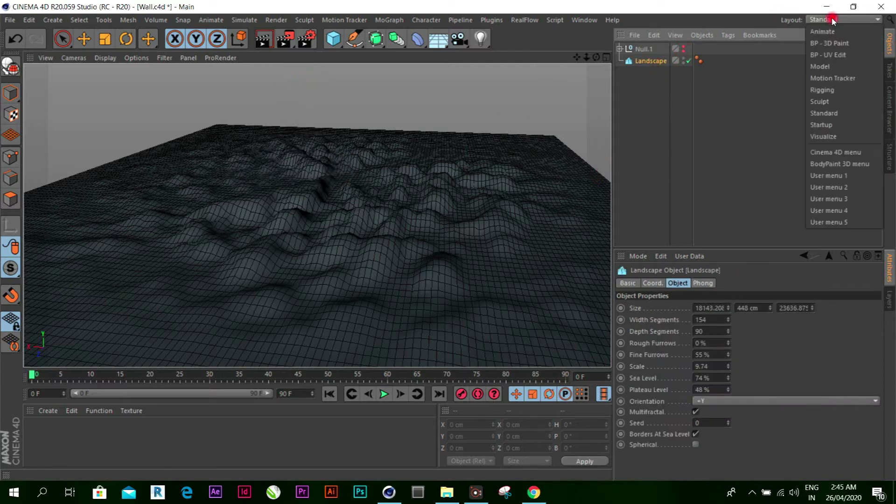
Switch to the BP - UV Edit layout and orbit to a top-down view of the landscape.
left_click(829, 55)
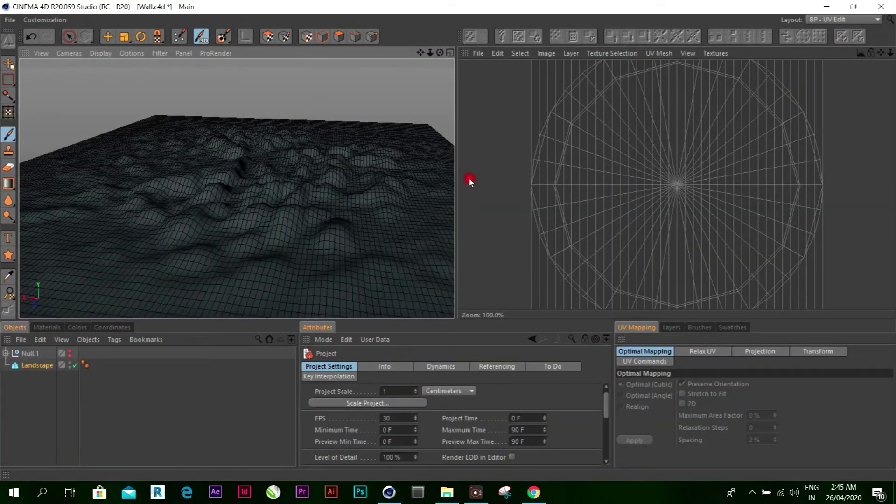
scroll(345, 131, "down", 3)
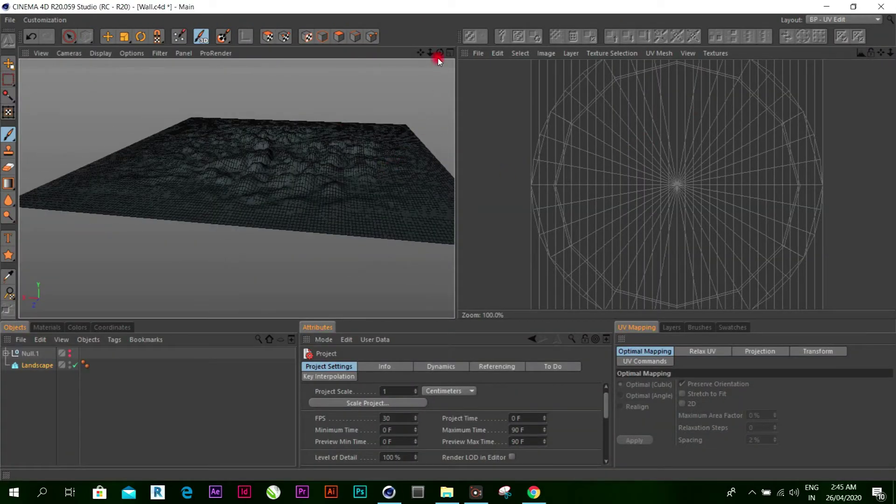
left_click_drag(439, 53, 354, 91)
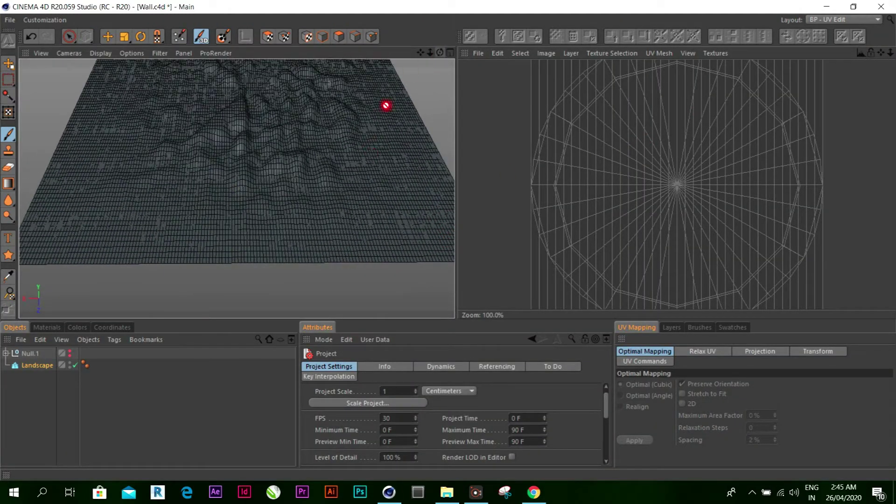
scroll(354, 91, "up", 2)
scroll(329, 118, "up", 2)
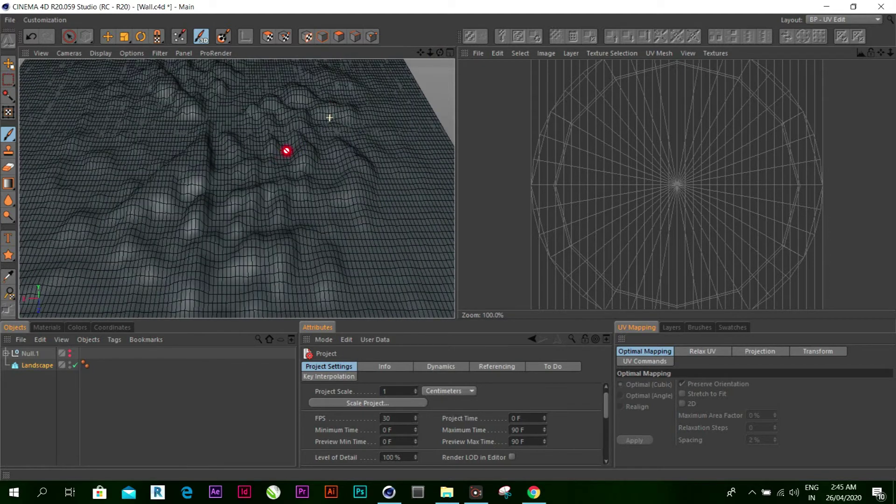
Run the Paint Setup Wizard on Landscape, creating its 800x1020 Landscape_Color texture.
left_click(183, 37)
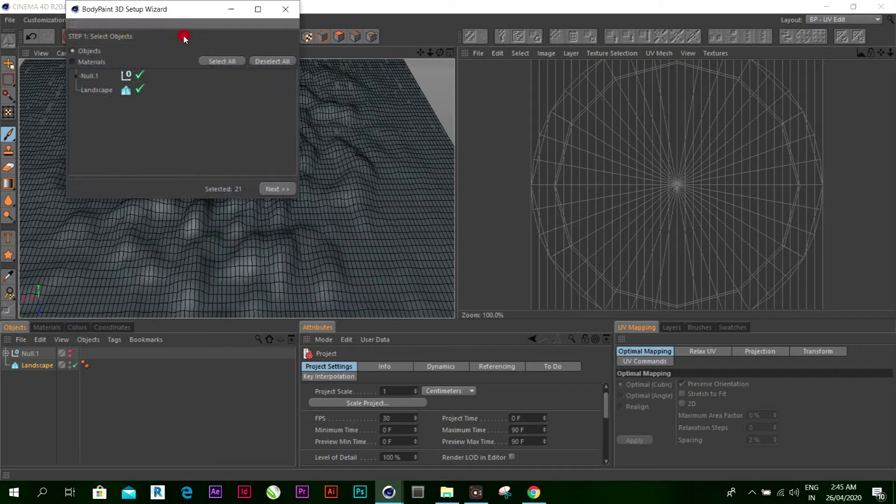
left_click(116, 91)
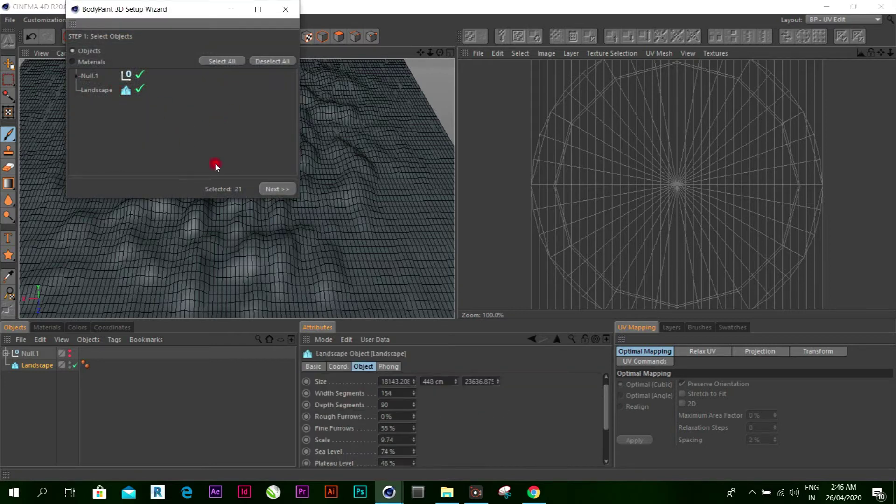
left_click(268, 189)
left_click(269, 190)
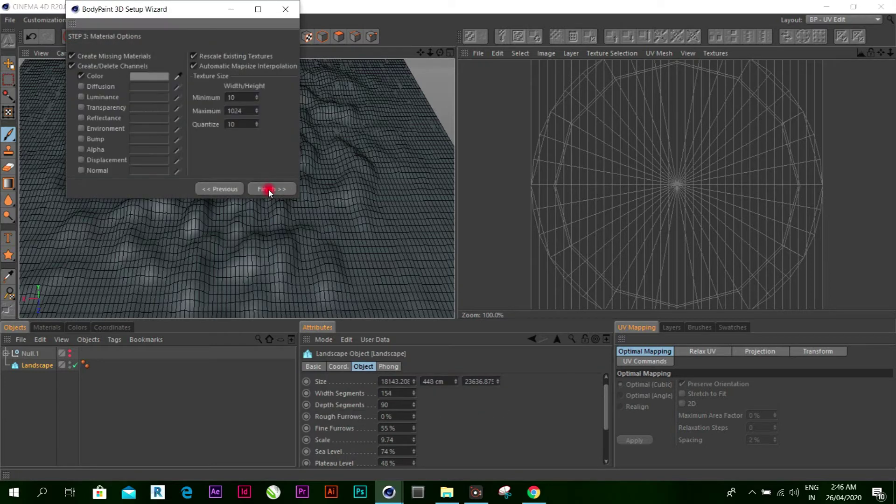
left_click(268, 190)
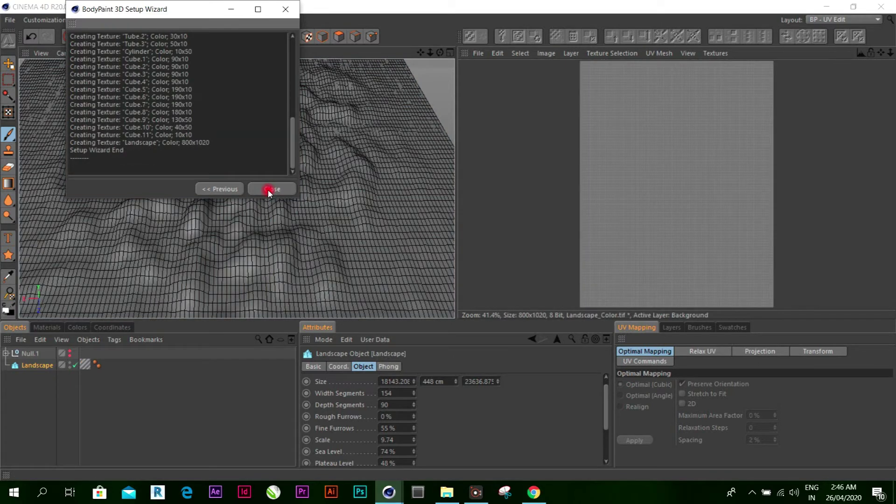
left_click(268, 189)
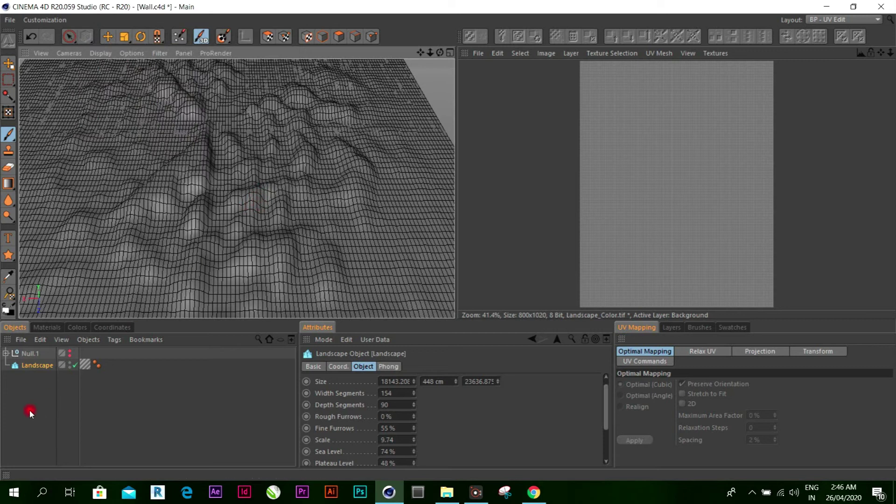
Create a new standard material, Mat.1, from the Materials list's Create menu.
left_click(22, 341)
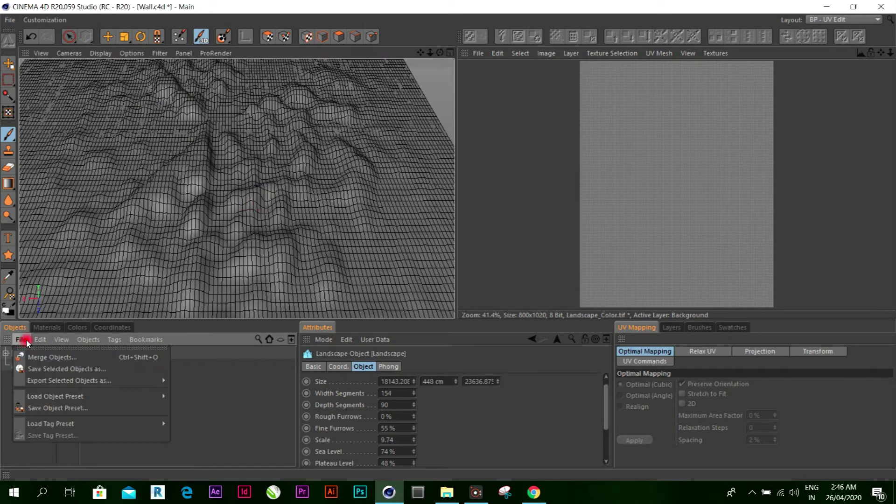
left_click(46, 329)
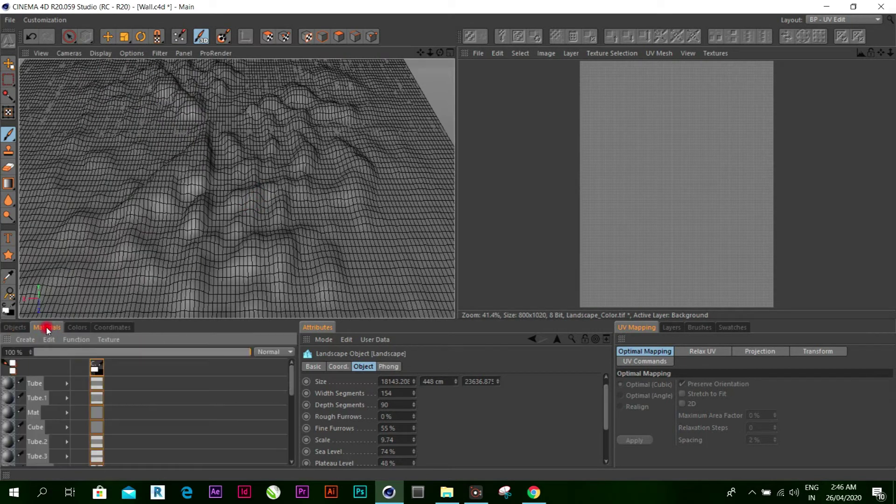
left_click(42, 384)
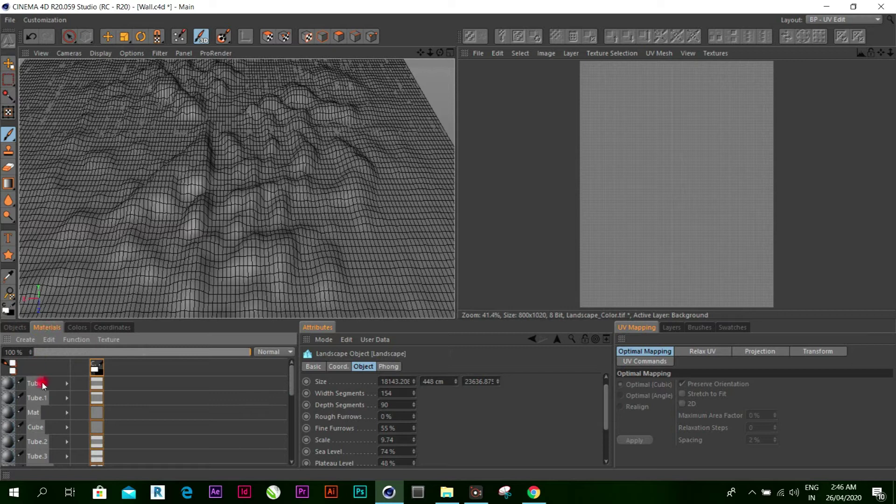
left_click(17, 330)
left_click(22, 340)
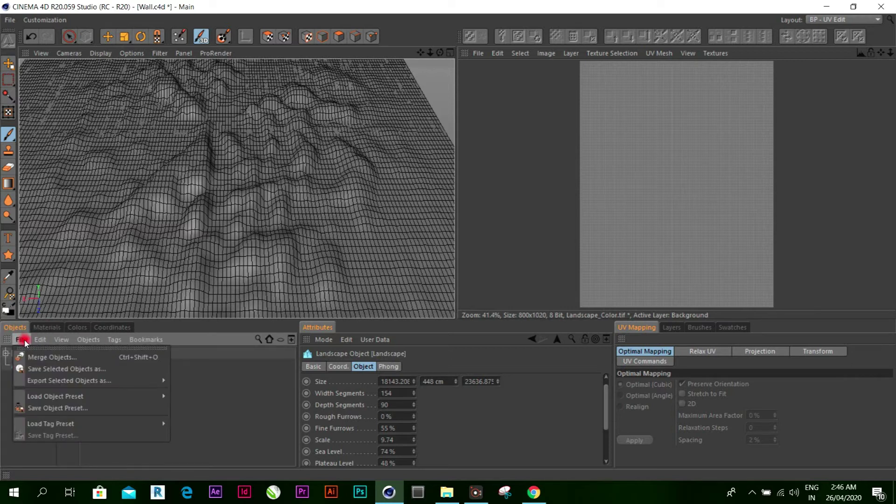
left_click(40, 334)
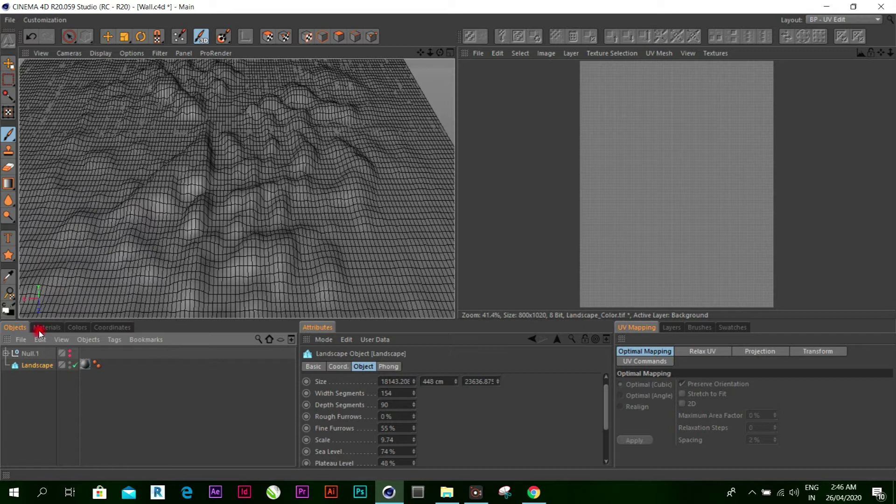
left_click(39, 332)
left_click(23, 346)
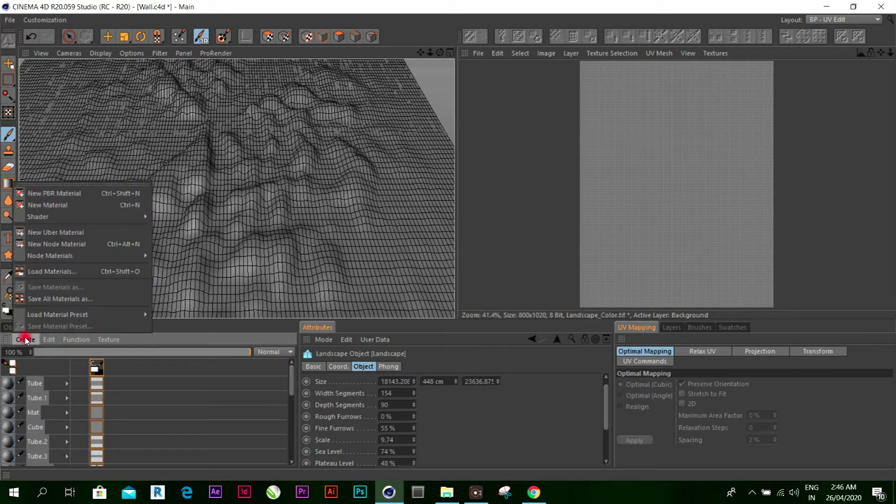
left_click(65, 216)
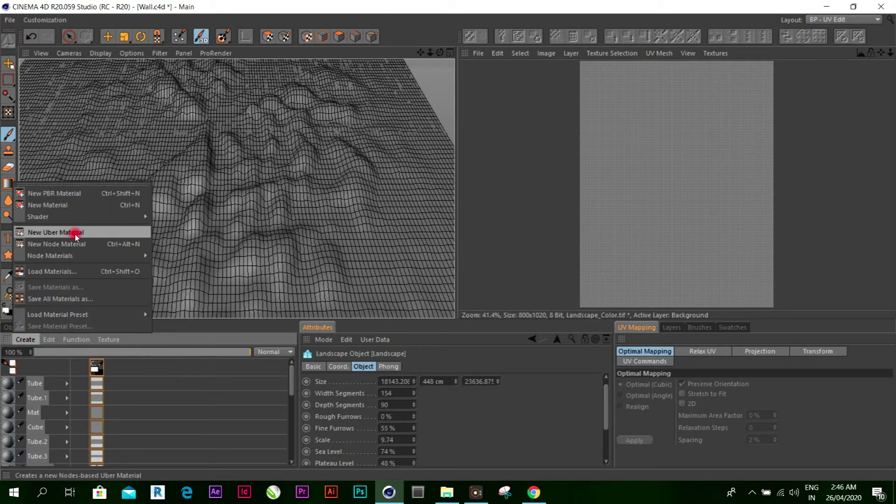
left_click(72, 203)
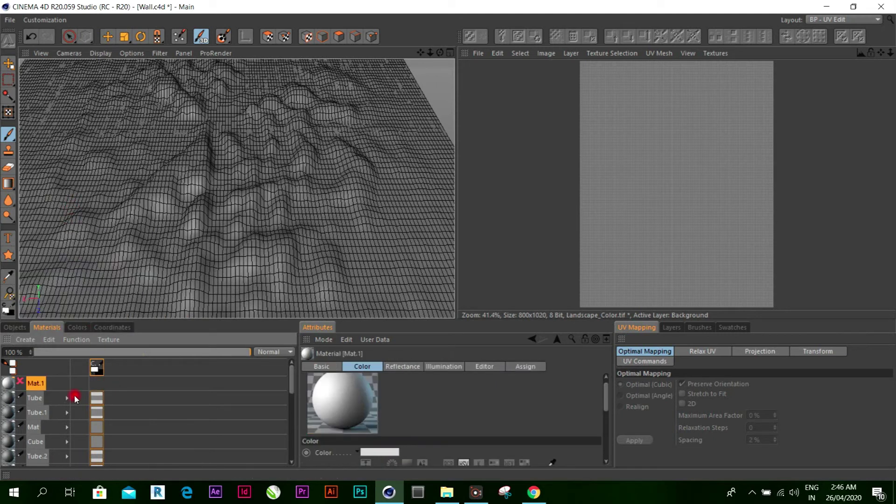
Make Tube the active material to load its 300x90 Tube_Color texture and show the colour settings.
left_click(337, 403)
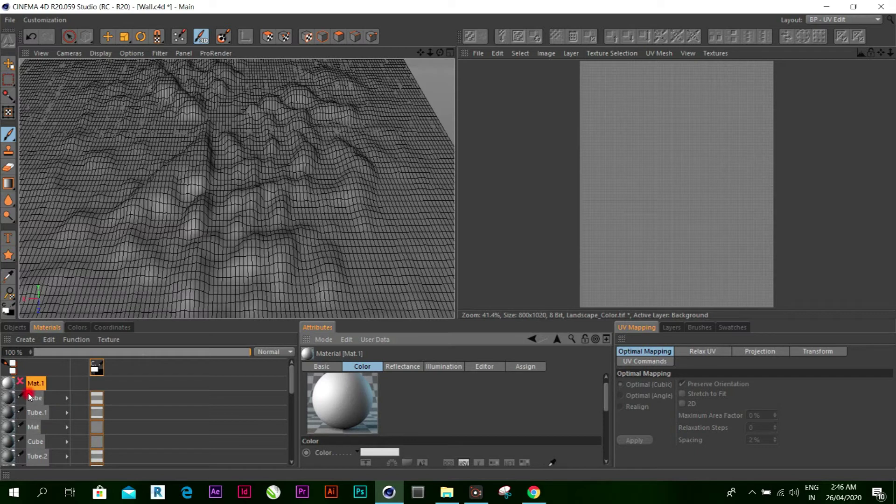
left_click_drag(29, 397, 36, 403)
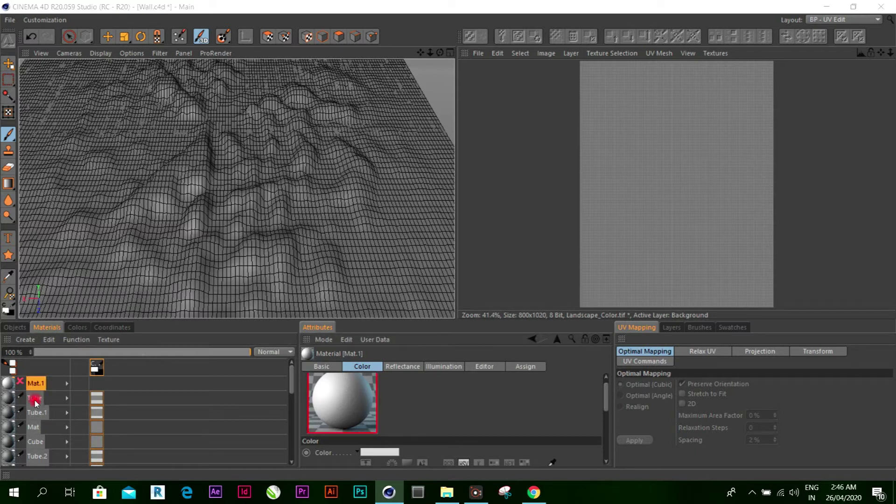
left_click(36, 400)
left_click(50, 367)
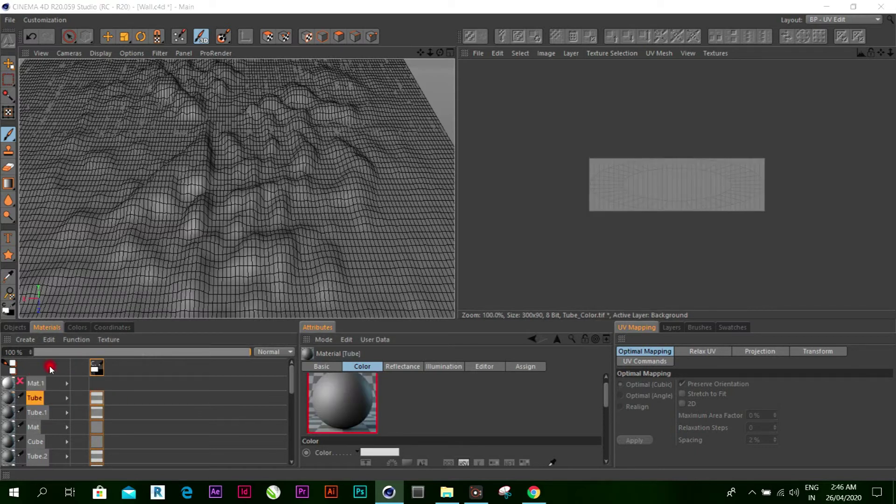
left_click(77, 327)
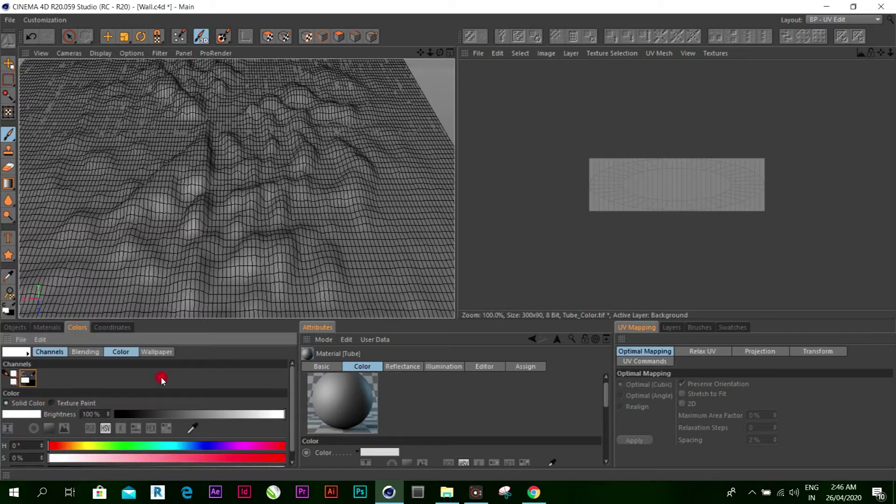
Swap the red and white paint colours in the Colors panel.
left_click(24, 355)
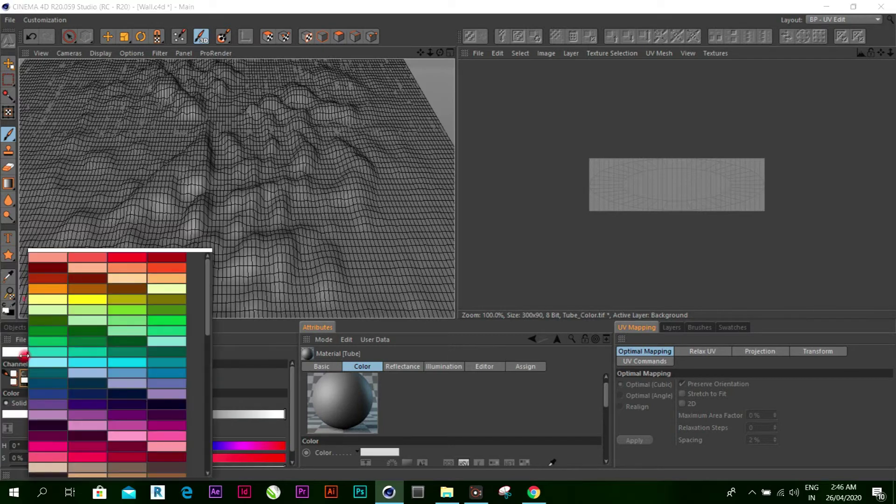
left_click(21, 340)
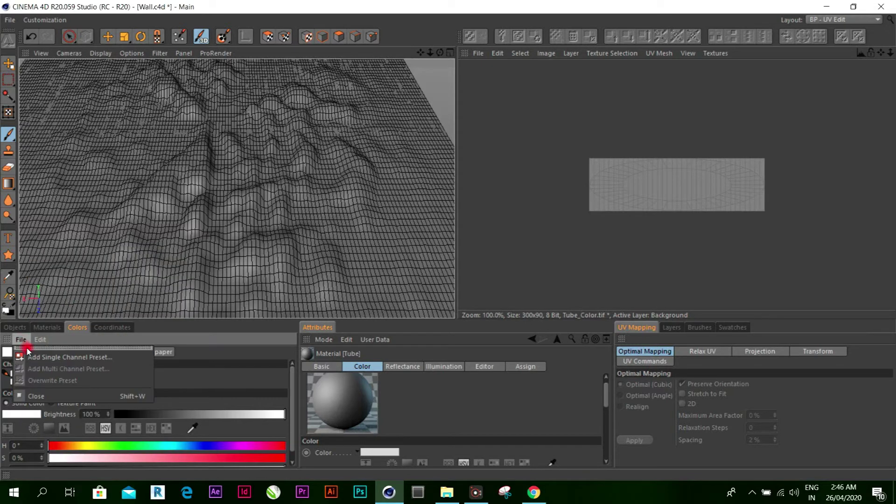
left_click(46, 324)
left_click(63, 352)
left_click(27, 385)
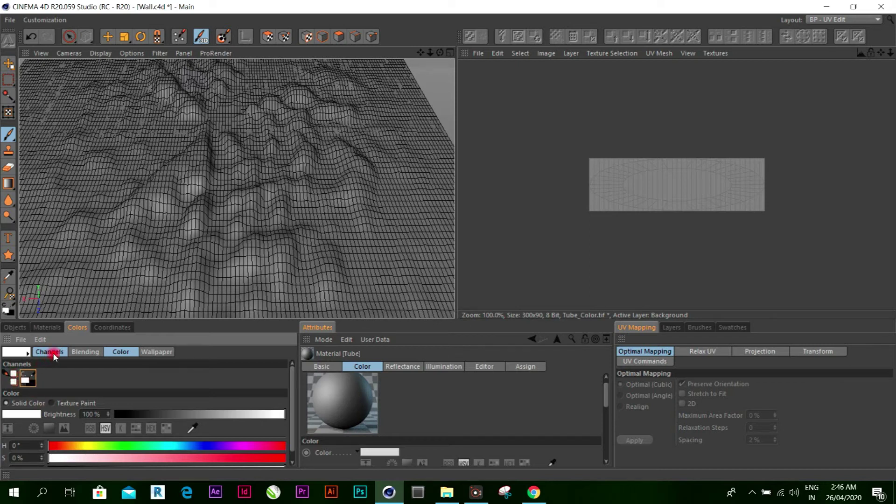
left_click(21, 339)
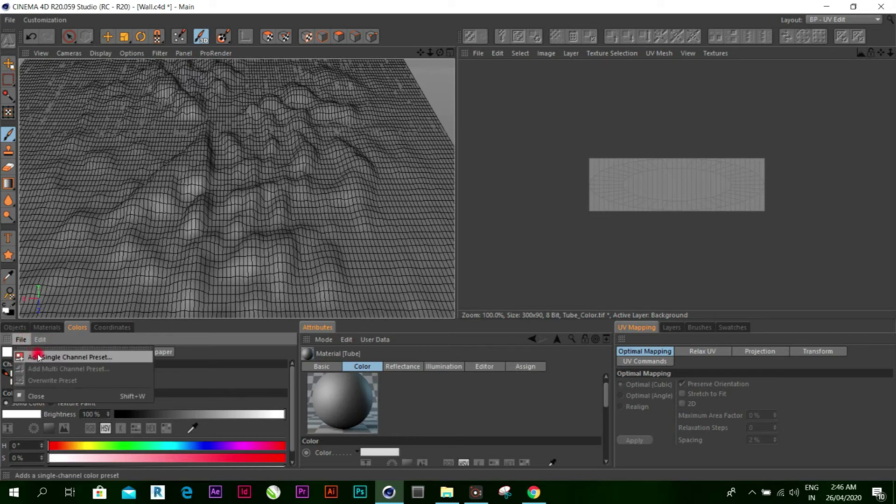
left_click(40, 339)
Add a new PBR material, then a new Uber material, to the material list.
left_click(47, 328)
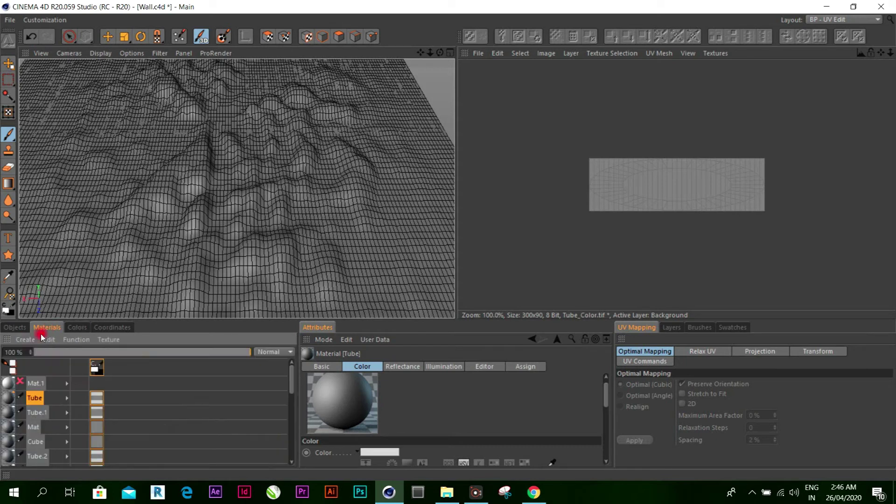
left_click(26, 340)
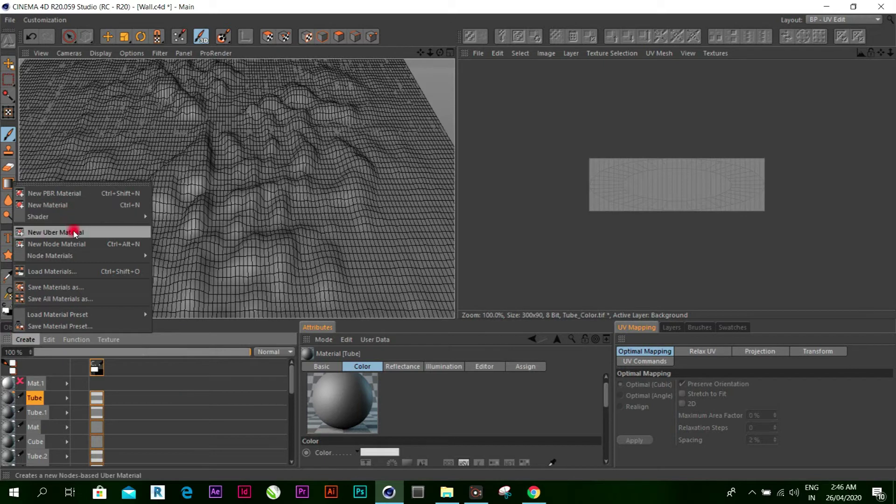
left_click(78, 193)
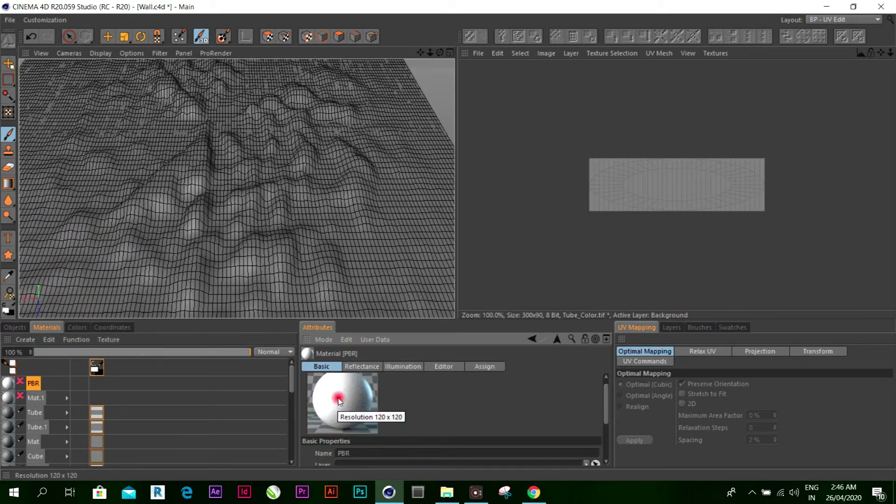
scroll(503, 419, "down", 5)
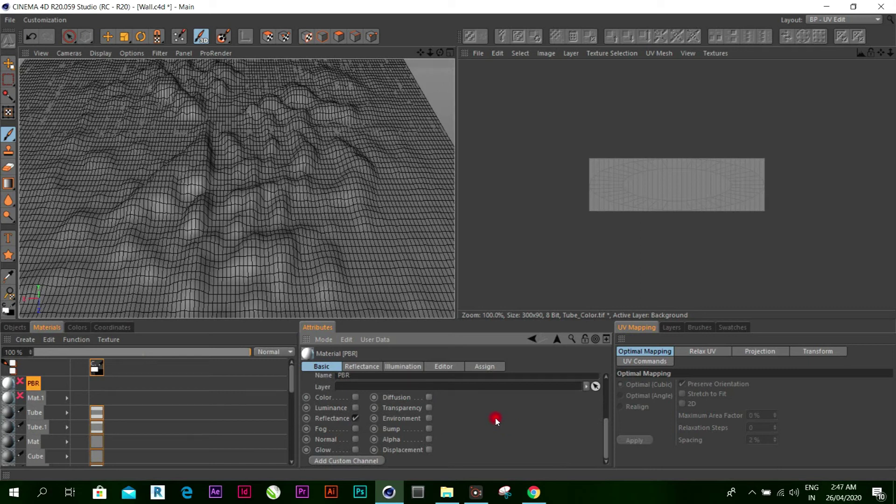
scroll(495, 416, "up", 5)
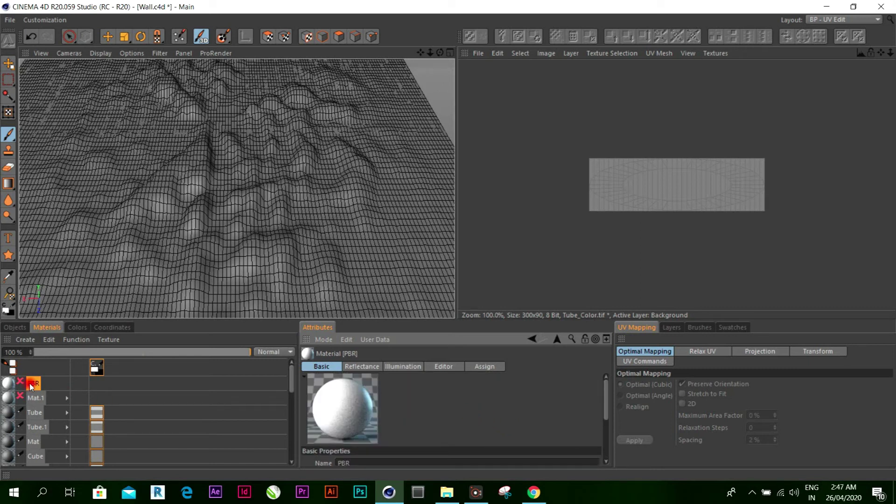
left_click(25, 341)
mouse_move(57, 314)
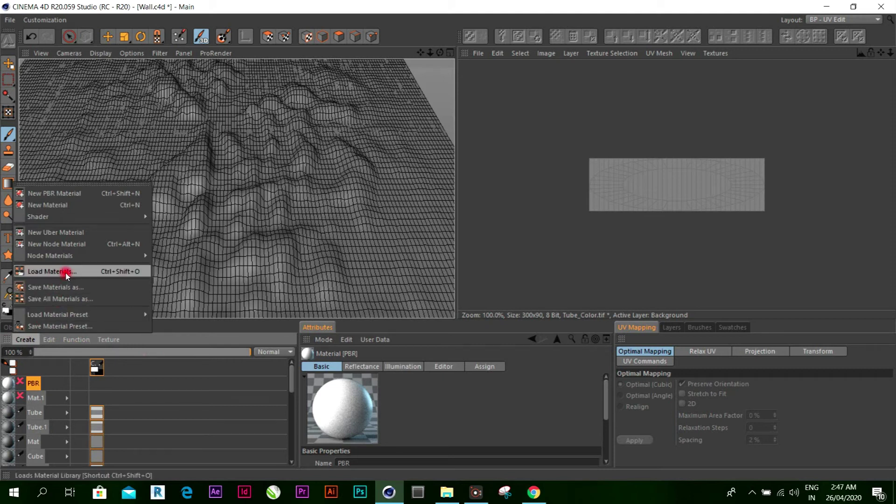
left_click(73, 236)
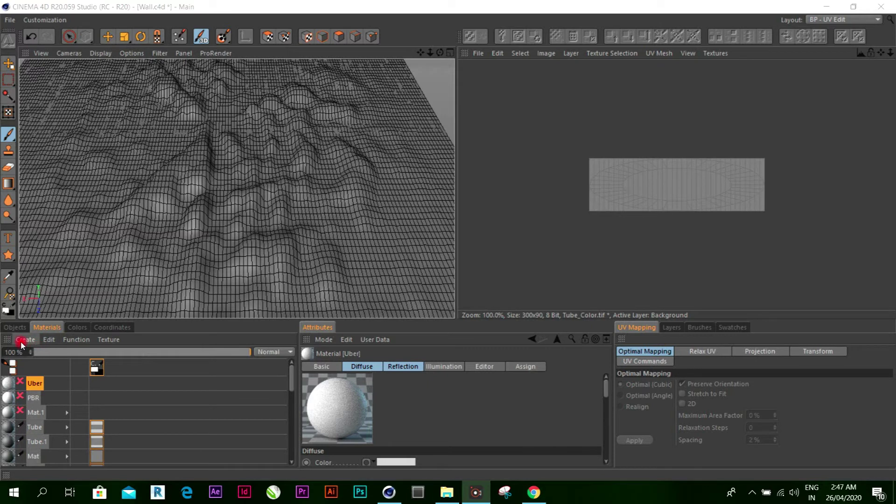
Add a Color texture channel to the Tube material.
left_click(109, 340)
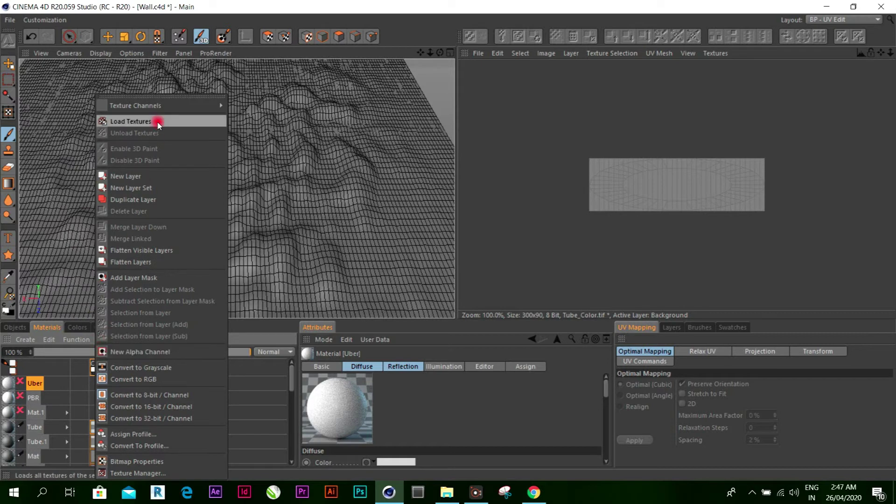
mouse_move(137, 105)
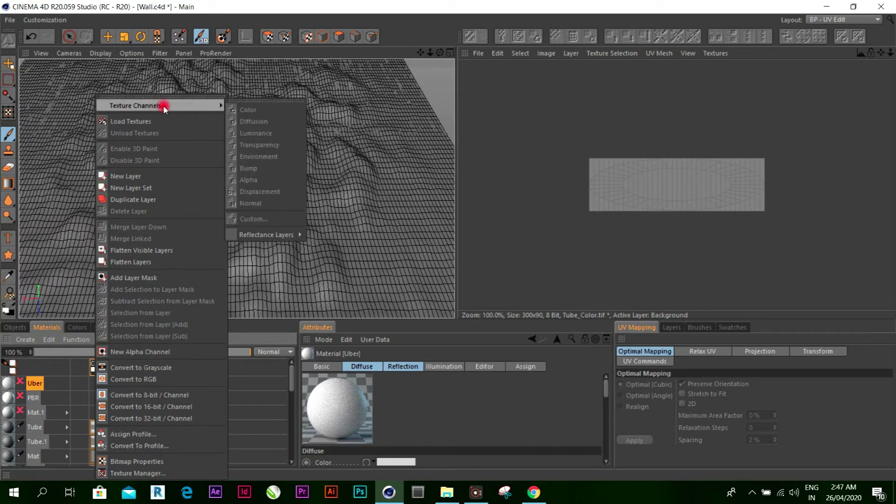
left_click(35, 429)
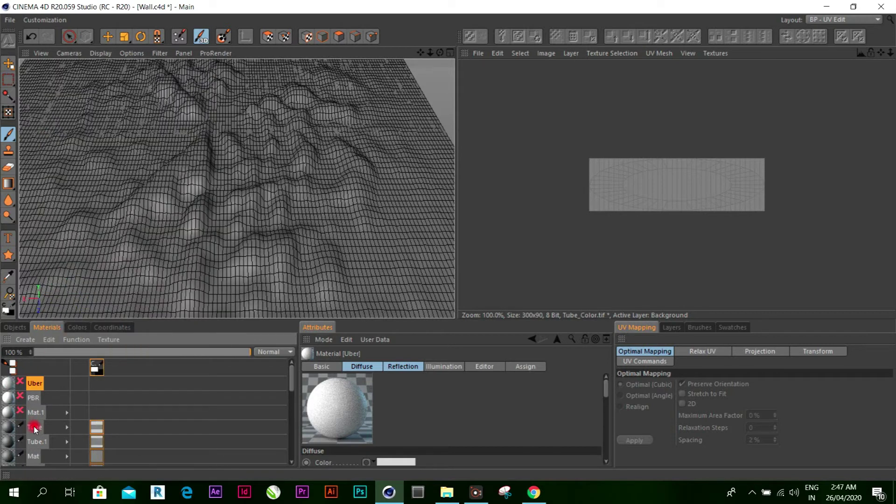
left_click(35, 428)
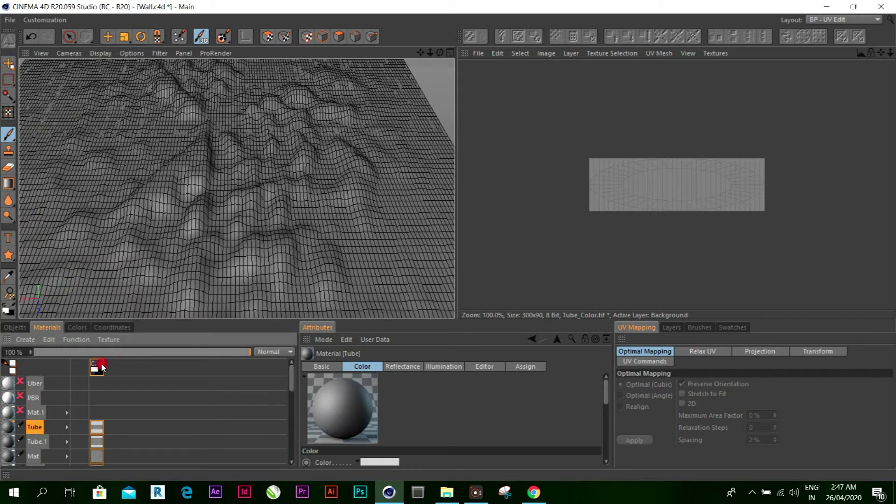
left_click(103, 341)
mouse_move(135, 105)
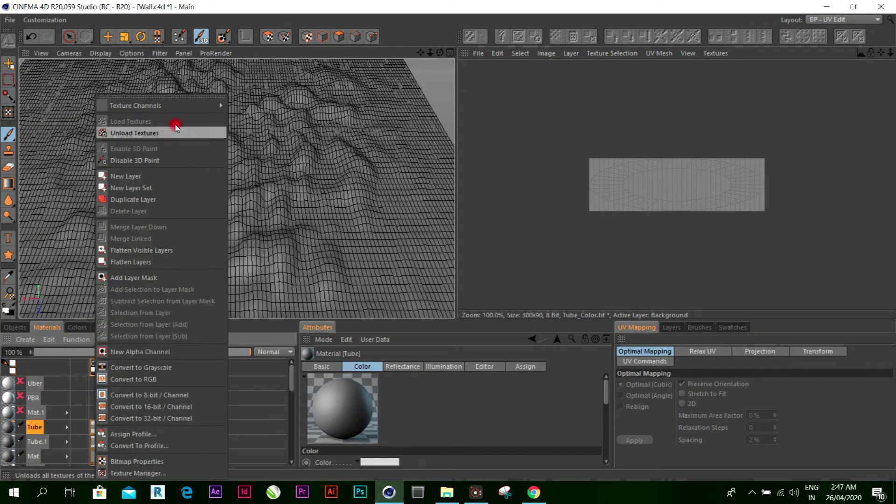
left_click(248, 110)
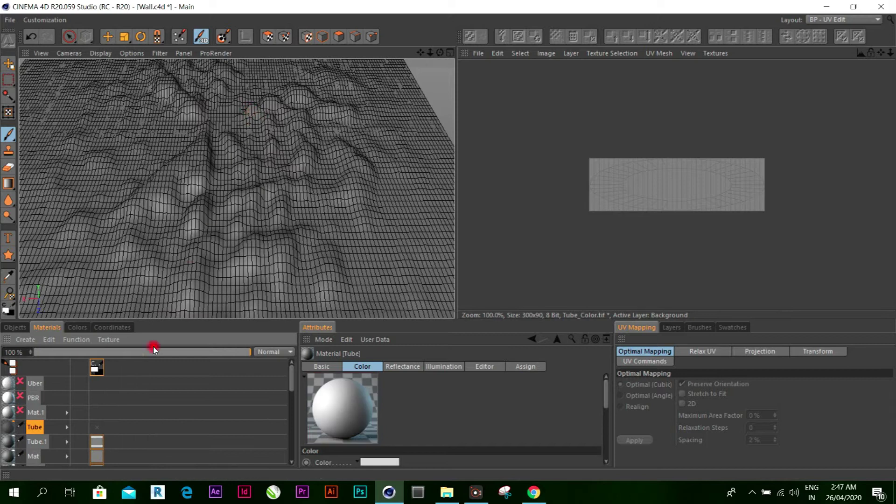
scroll(391, 426, "down", 3)
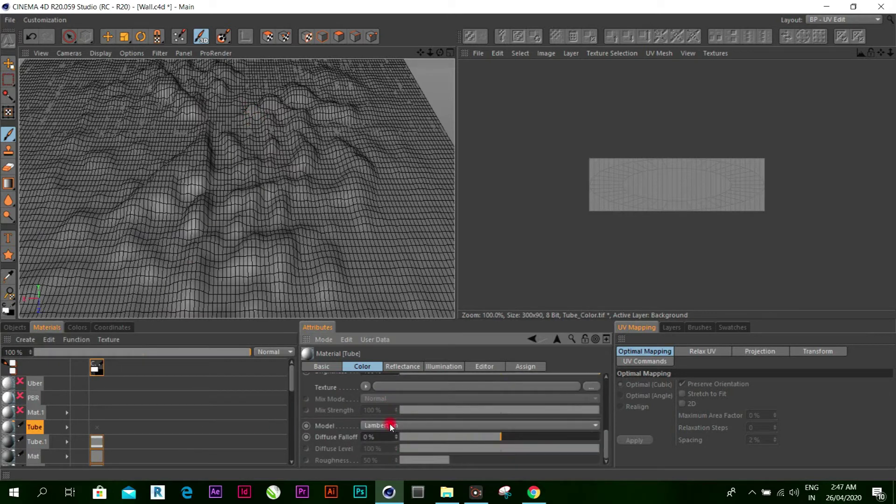
Load meadow-3375052.jpg from Downloads as the Color texture and dismiss the copy prompt.
left_click(365, 386)
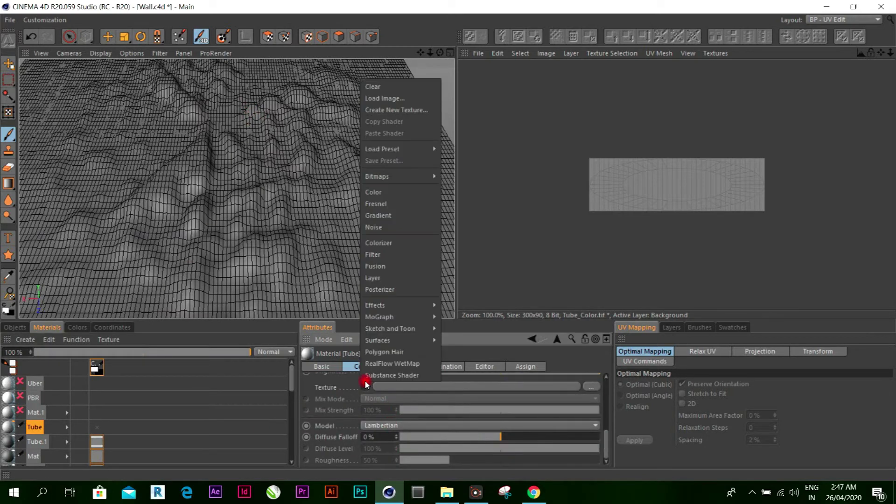
left_click(399, 99)
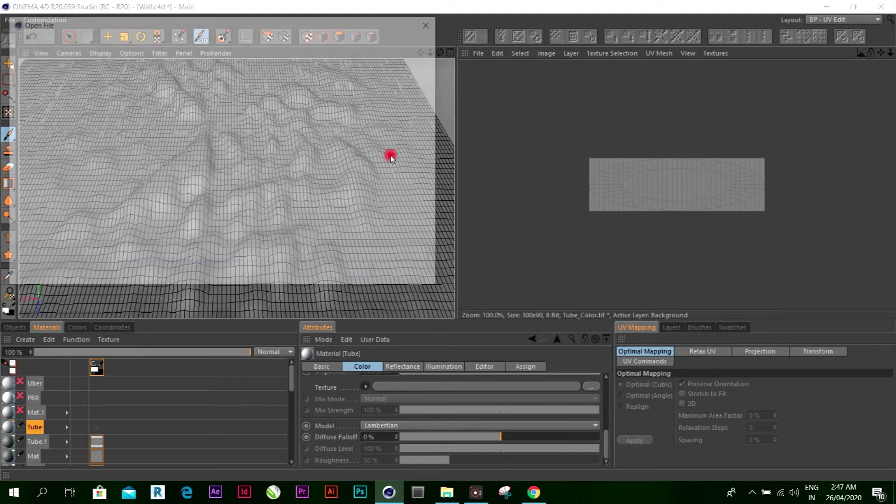
left_click(59, 127)
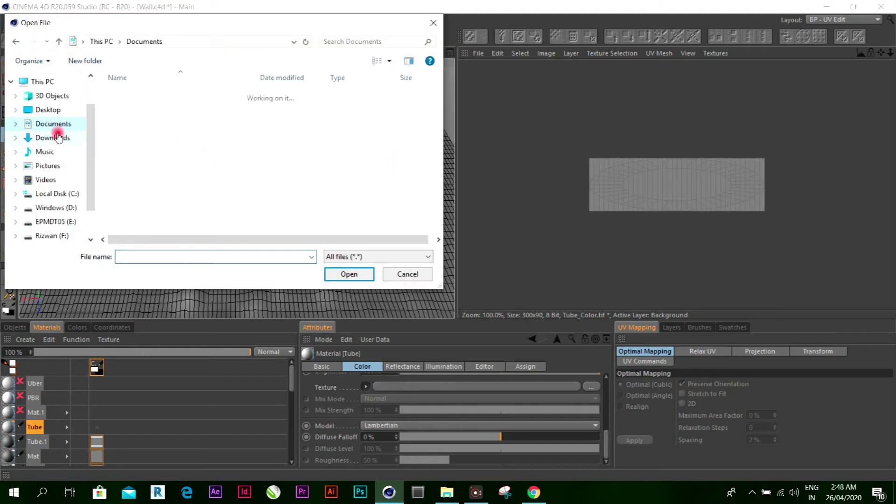
scroll(282, 160, "down", 2)
scroll(304, 172, "down", 1)
scroll(317, 174, "down", 1)
left_click(139, 204)
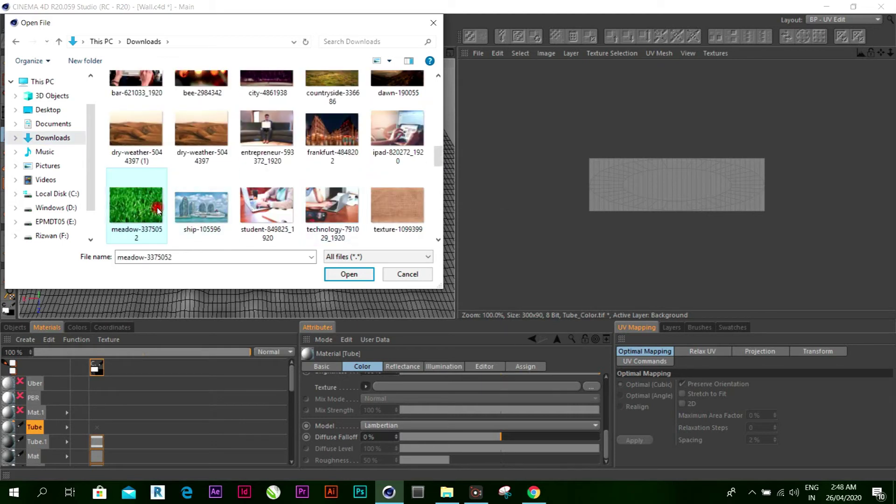
left_click(337, 274)
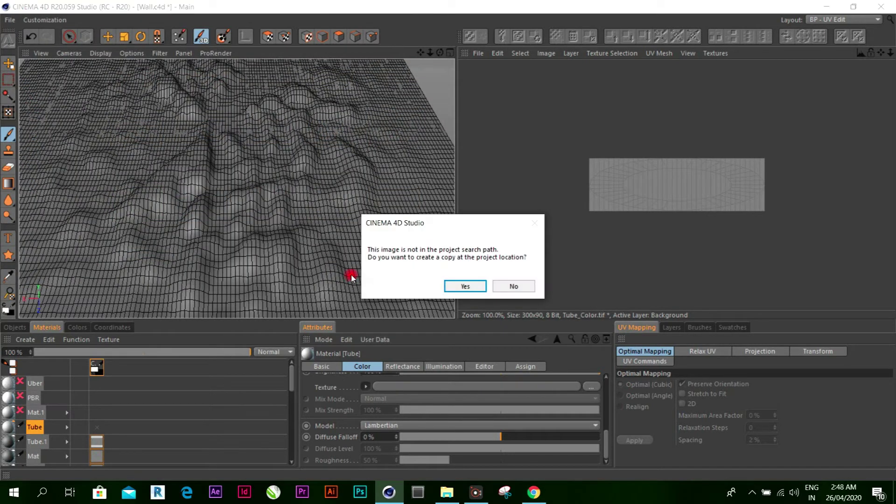
left_click(513, 285)
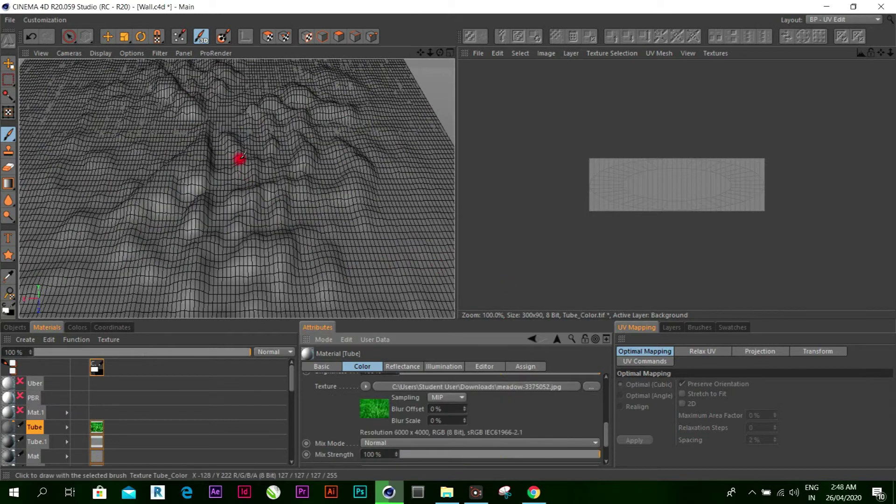
Orbit to face the terrain, paint a white stroke, and switch to Live Selection.
left_click_drag(240, 166, 42, 145, "alt")
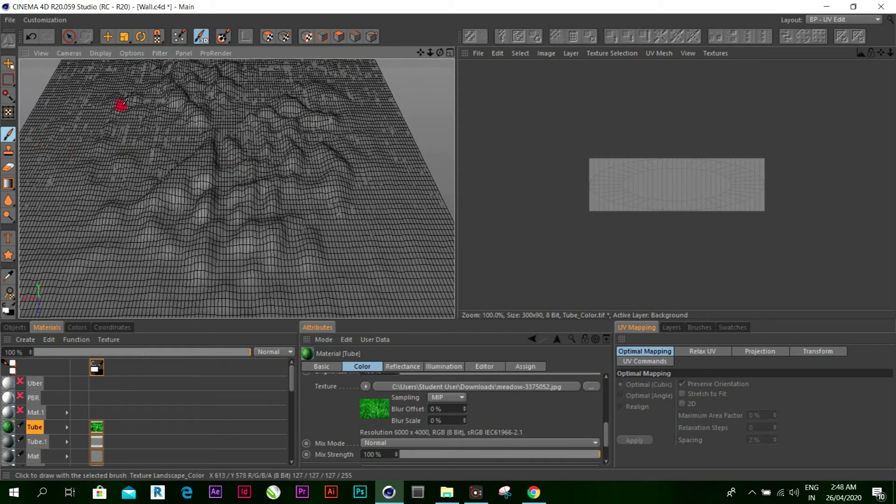
mouse_move(164, 159)
left_mouse_down()
mouse_move(236, 132)
mouse_move(183, 194)
left_mouse_up()
scroll(163, 176, "up", 3)
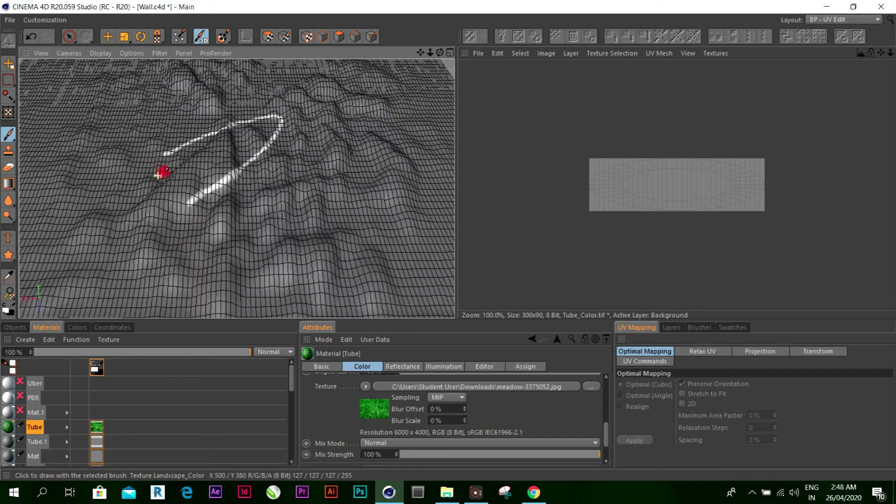
scroll(187, 176, "up", 2)
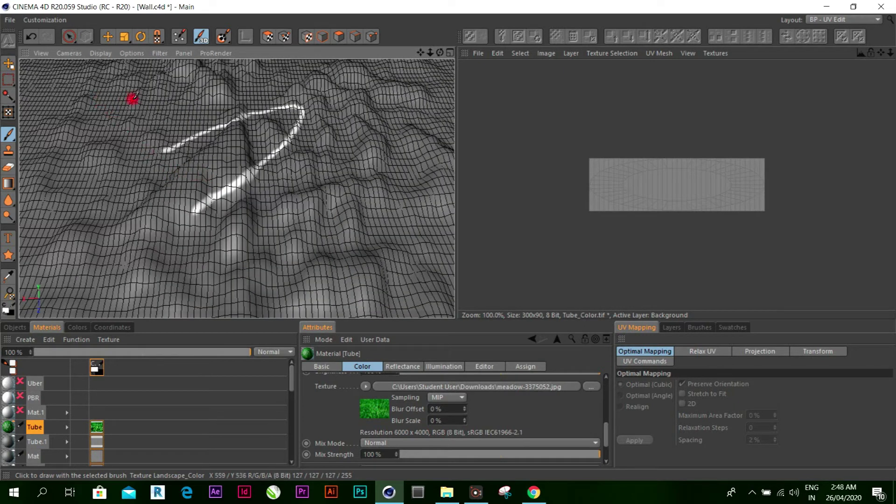
left_click_drag(69, 36, 86, 54)
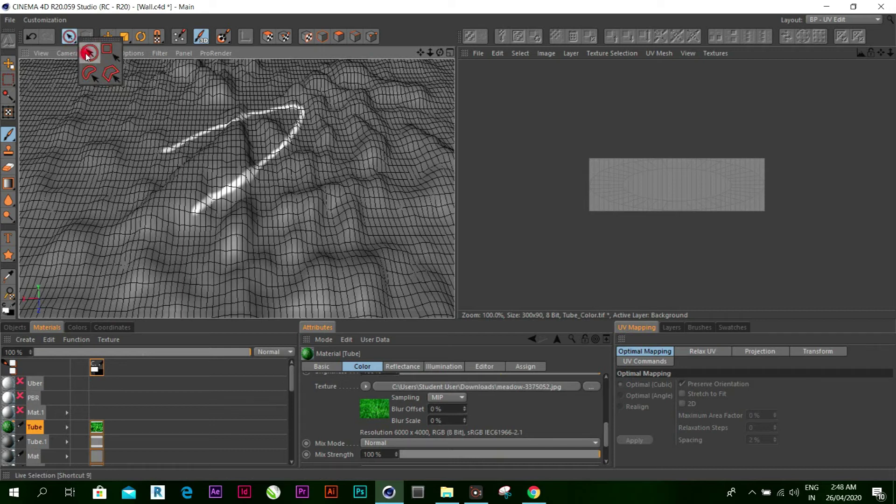
left_click(86, 54)
Select the landscape and paint large white loops and red strokes across it.
scroll(205, 168, "down", 2)
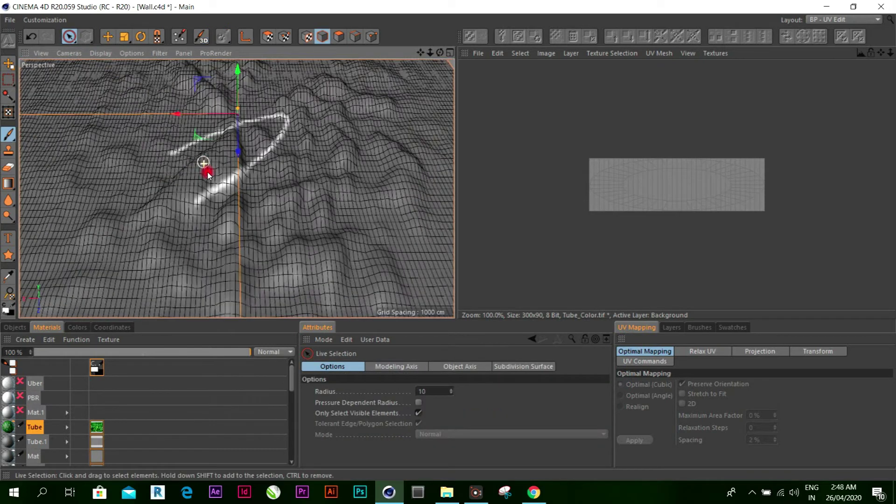
scroll(196, 175, "down", 1)
left_click(268, 159)
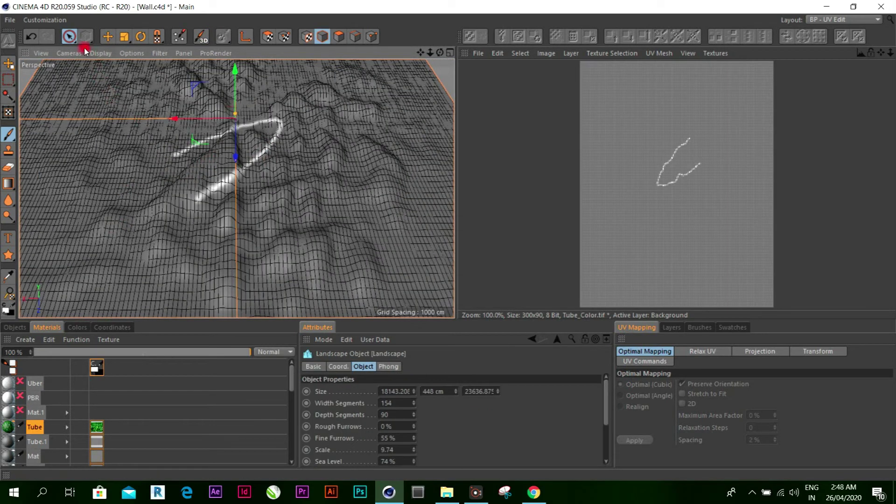
left_click(8, 135)
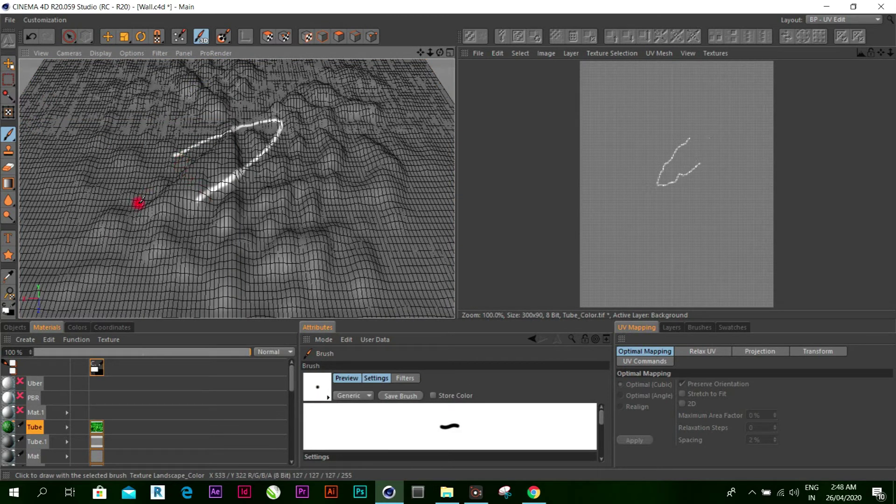
mouse_move(174, 235)
left_mouse_down()
mouse_move(228, 113)
mouse_move(120, 146)
mouse_move(104, 134)
mouse_move(54, 132)
mouse_move(51, 150)
left_mouse_up()
mouse_move(117, 87)
left_mouse_down()
mouse_move(44, 200)
mouse_move(281, 184)
mouse_move(304, 189)
mouse_move(298, 203)
mouse_move(299, 84)
mouse_move(346, 70)
mouse_move(397, 130)
mouse_move(142, 284)
mouse_move(229, 122)
mouse_move(280, 200)
left_mouse_up()
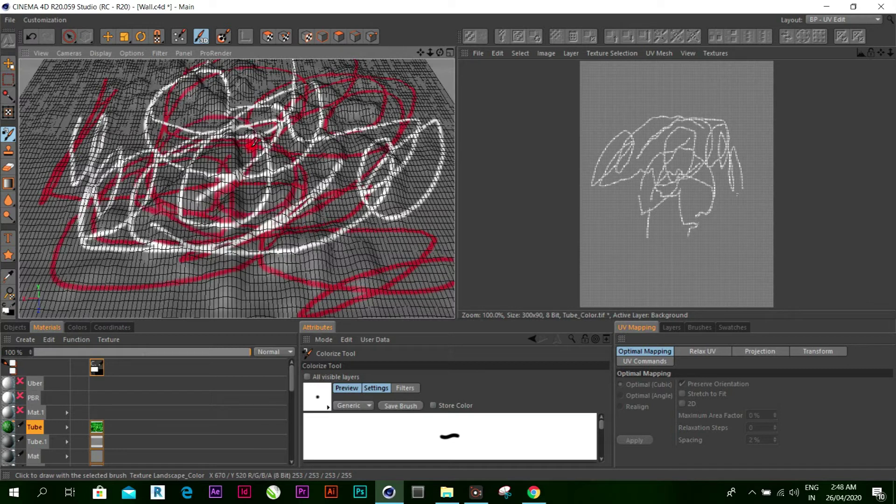
left_click(866, 21)
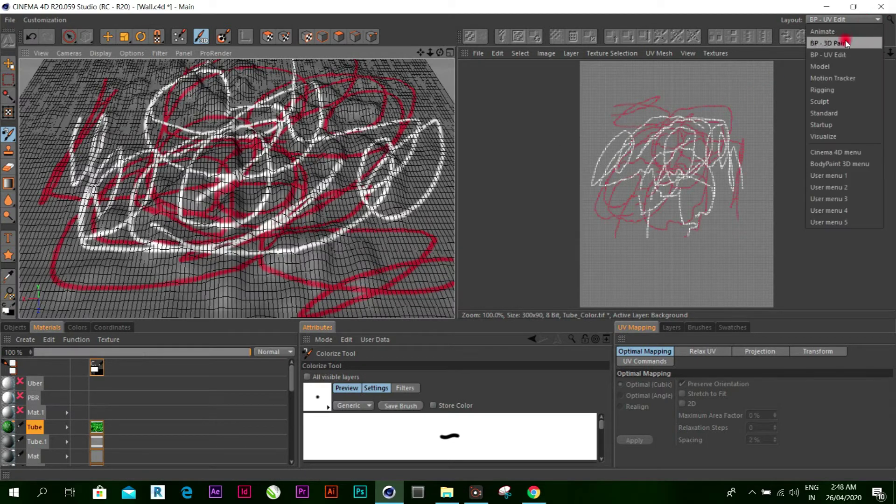
Return to the Standard layout, pick the Move tool, and unhide Null.1's well group.
left_click(854, 114)
scroll(566, 168, "down", 3)
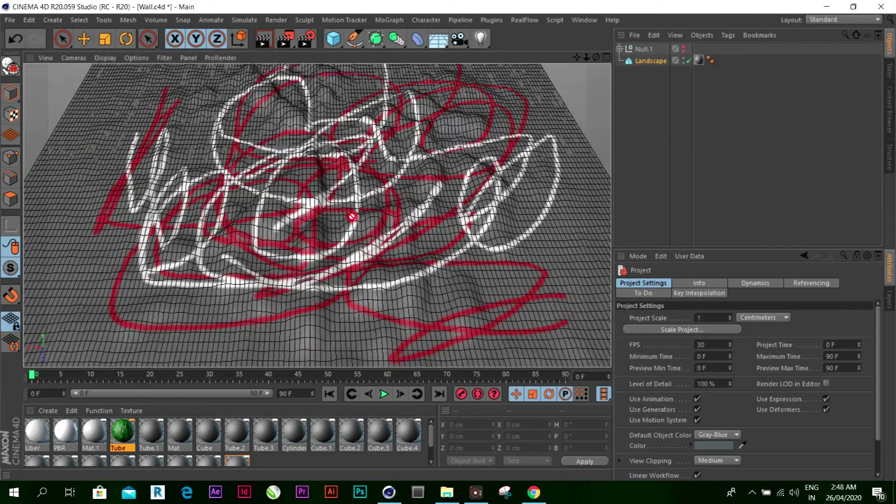
scroll(514, 168, "down", 3)
scroll(467, 170, "down", 2)
scroll(412, 174, "up", 3)
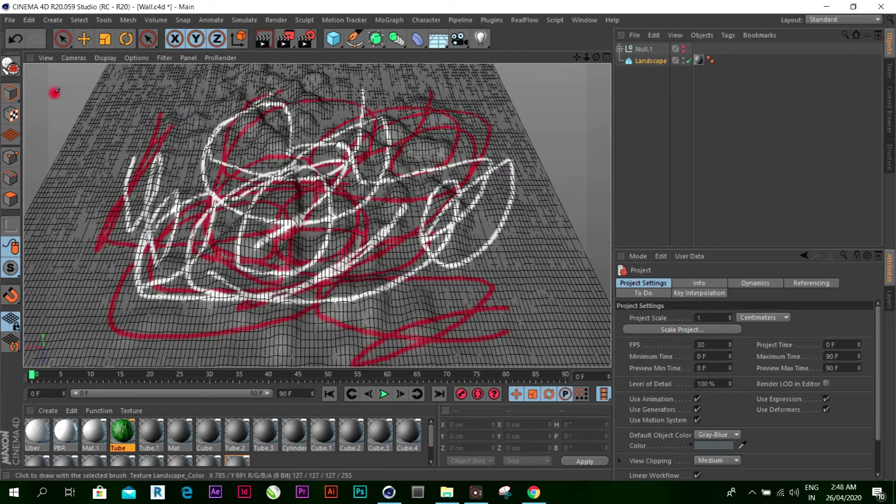
left_click(84, 39)
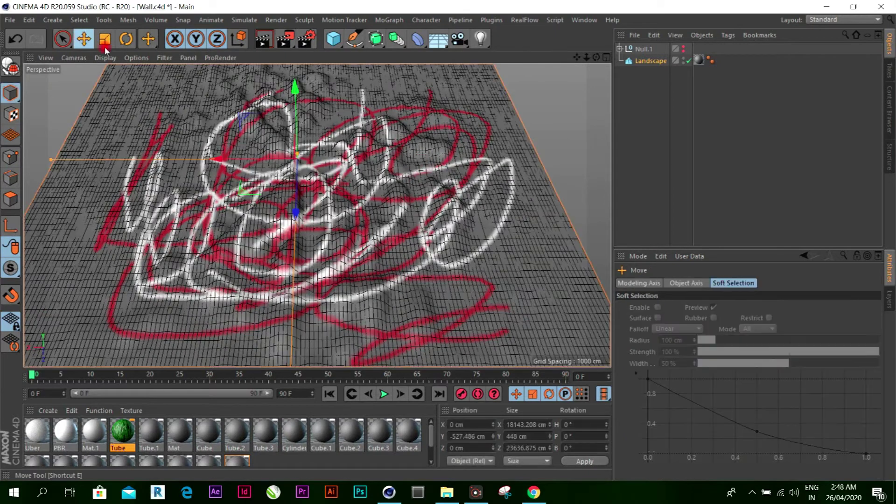
left_click(685, 49)
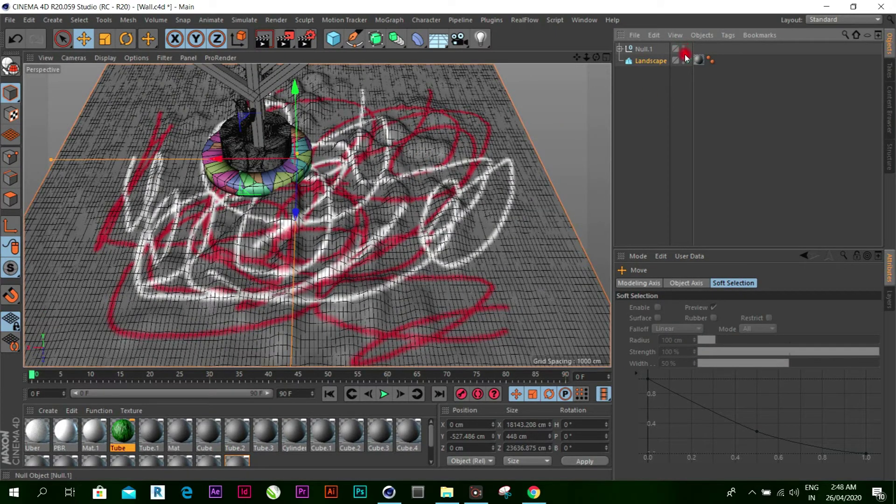
Orbit low over the landscape and test a viewport render of the well.
left_click(408, 157)
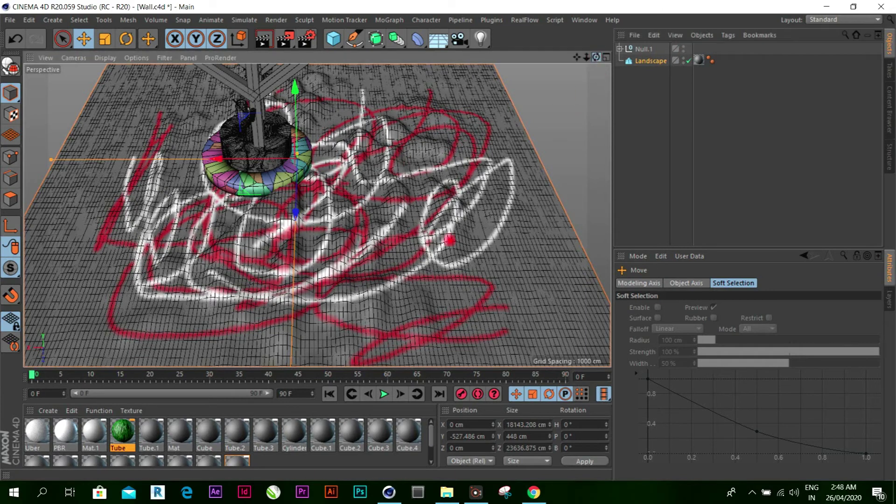
left_click_drag(450, 240, 150, 208, "alt")
left_click(264, 41)
left_click(330, 172)
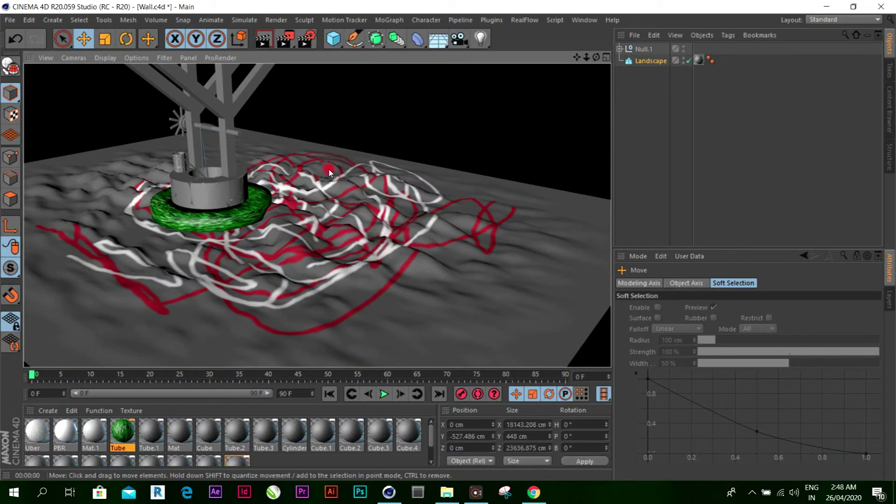
left_click(326, 188)
mouse_move(261, 203)
left_mouse_down("alt")
mouse_move(348, 318)
mouse_move(100, 183)
left_mouse_up("alt")
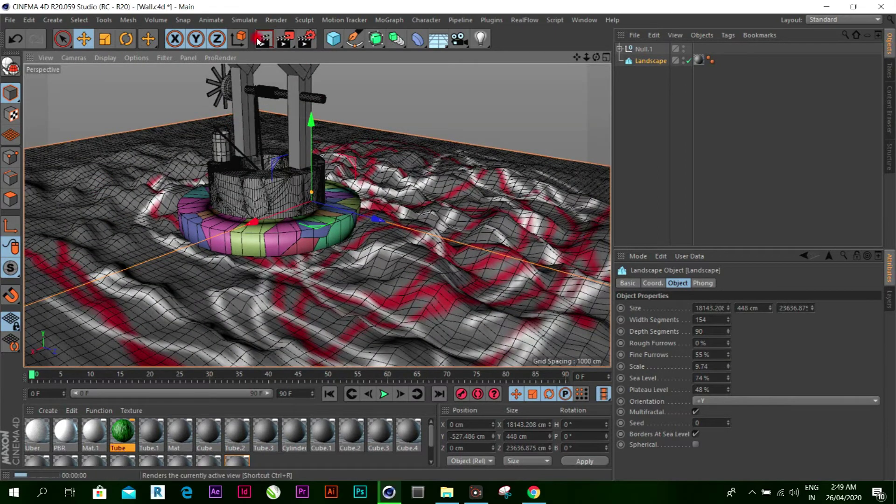
Preview the scene with viewport renders, then return to the editor view.
left_click(262, 41)
left_click(208, 127)
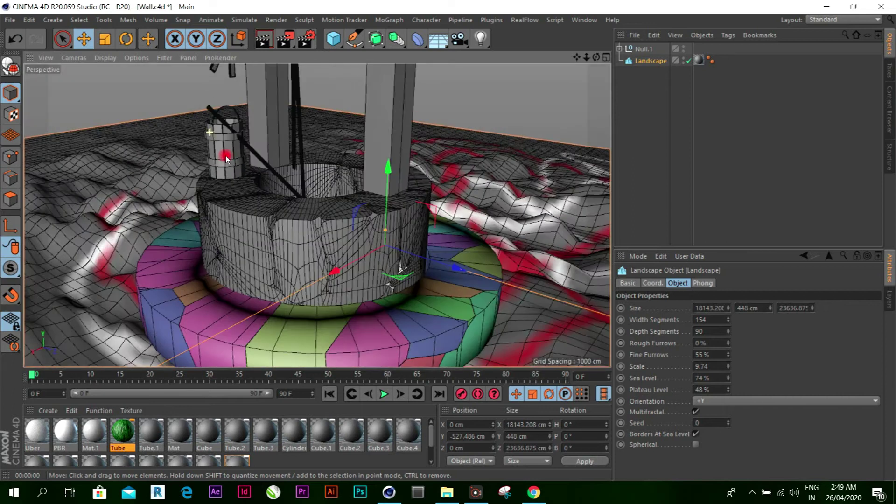
left_click(264, 42)
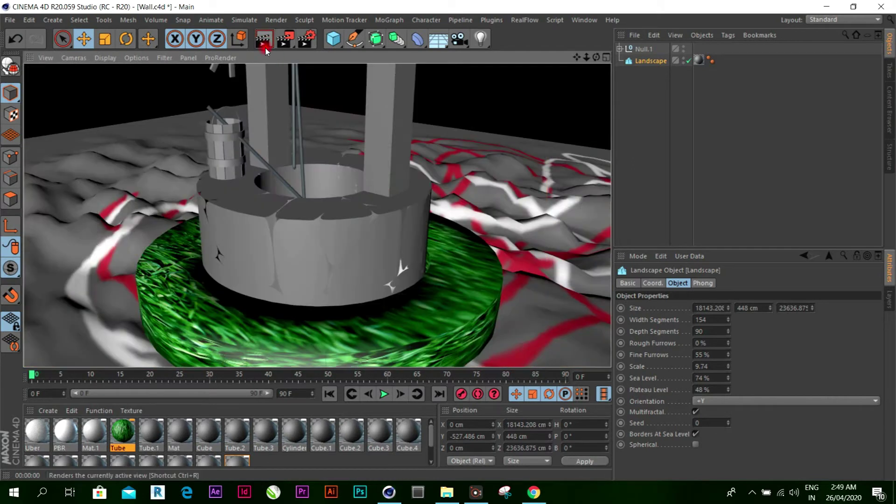
left_click(337, 254)
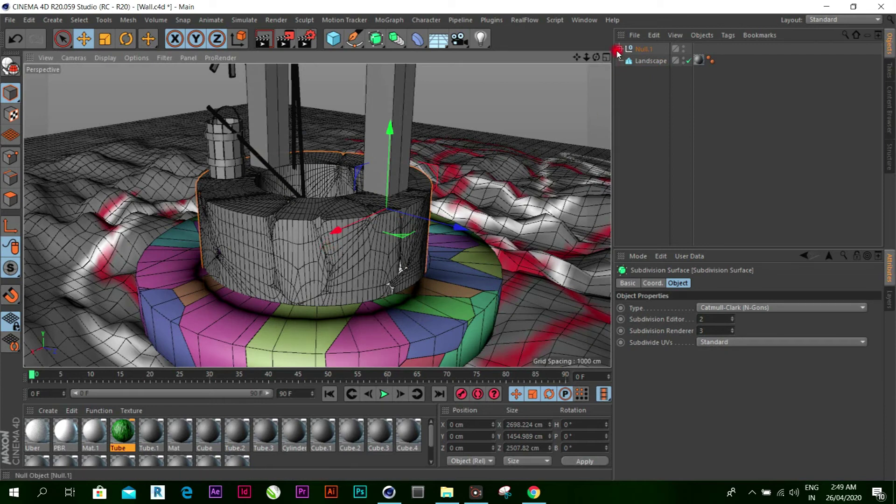
Expand Null.1 to list the well's parts, then select the landscape and bring up the Tube material's options.
left_click(620, 48)
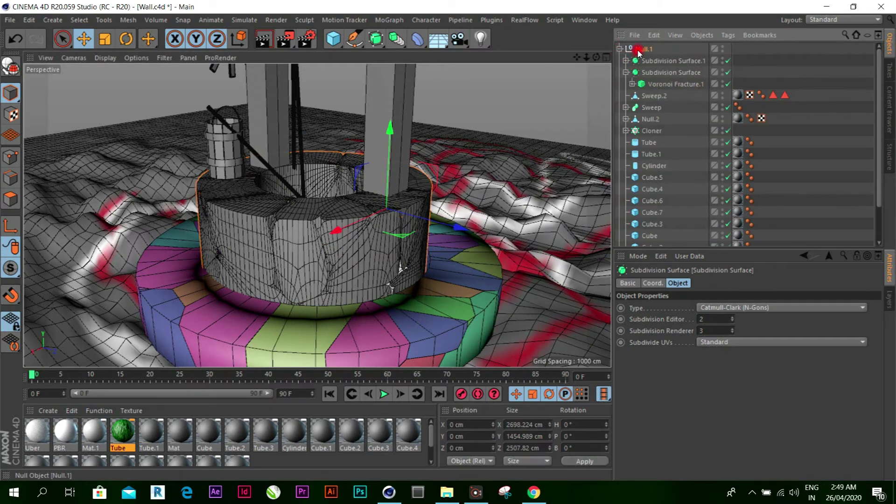
left_click(642, 49)
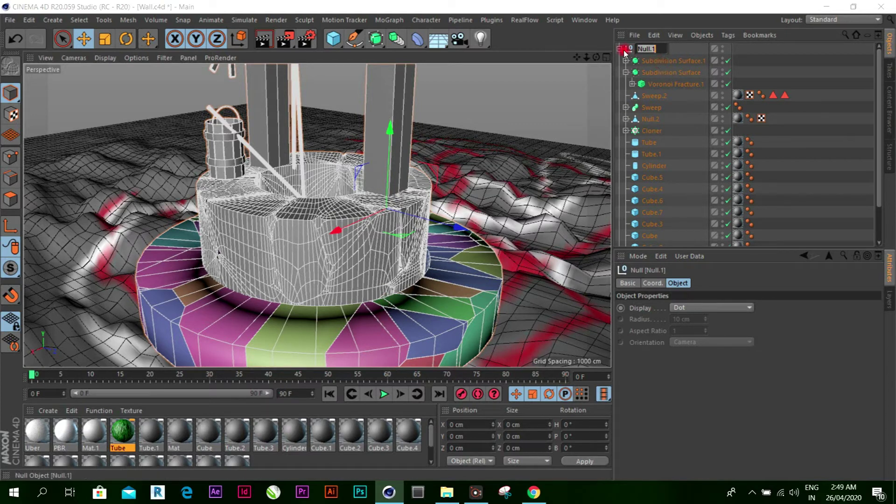
left_click(659, 72)
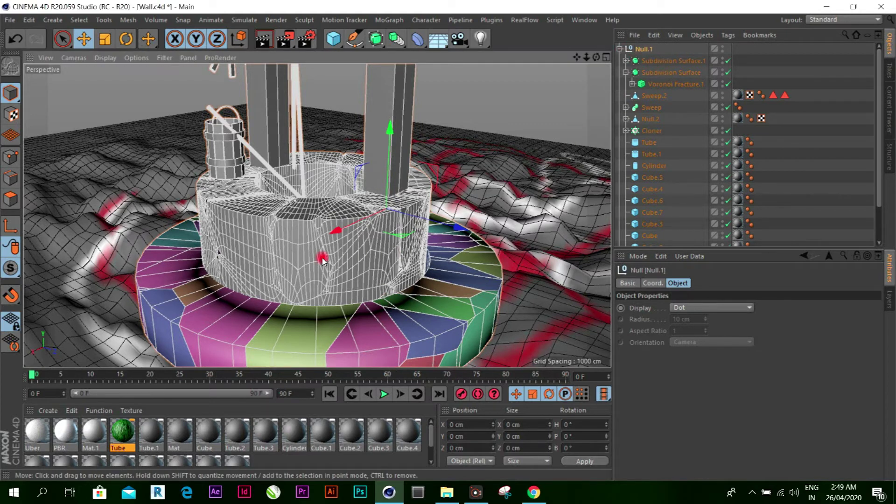
left_click(330, 253)
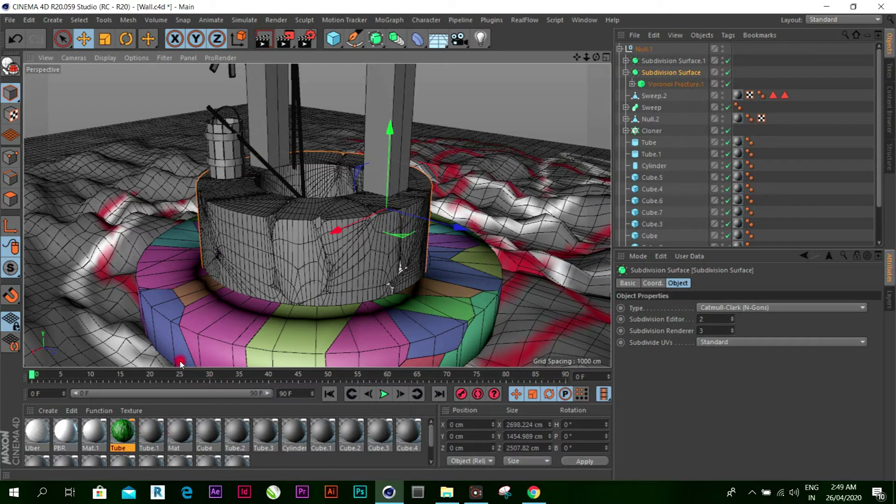
left_click(84, 247)
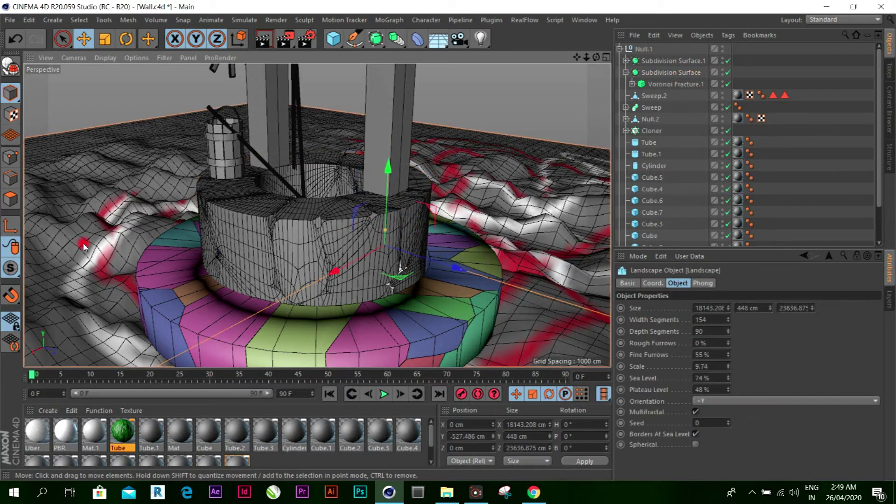
right_click(119, 431)
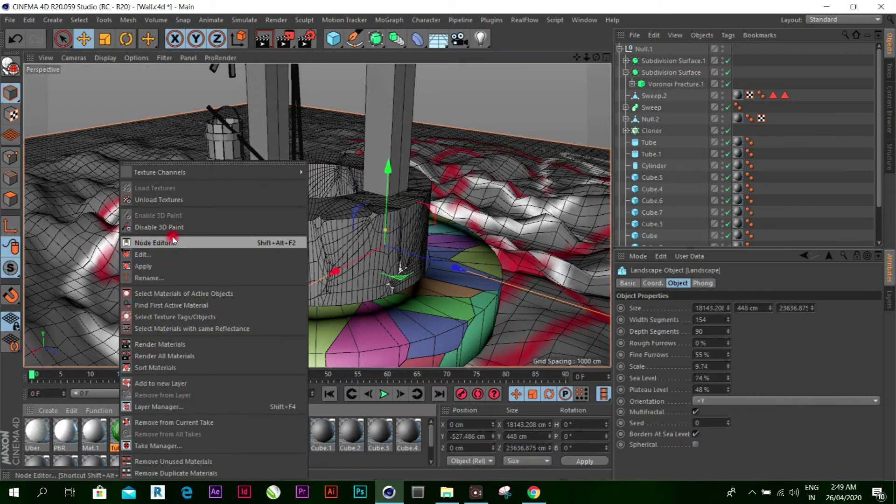
Apply the green Tube material to the landscape, then try PBR on the wall and remove it.
left_click(173, 265)
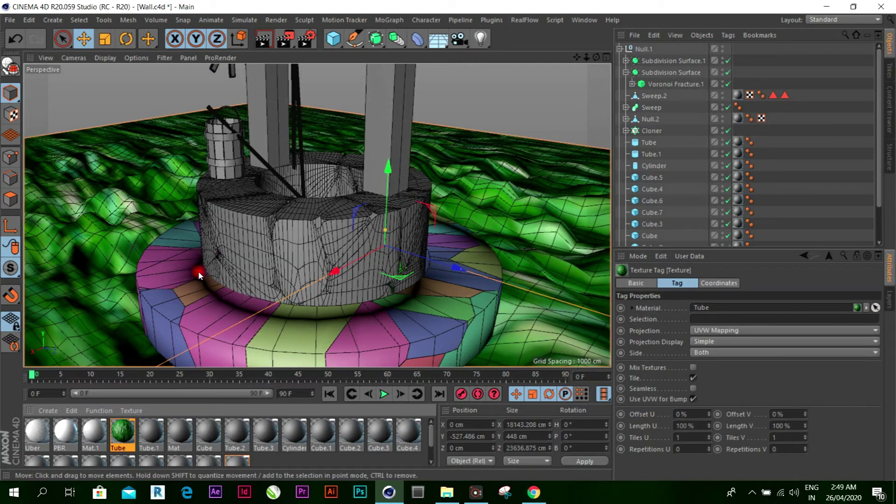
left_click(355, 250)
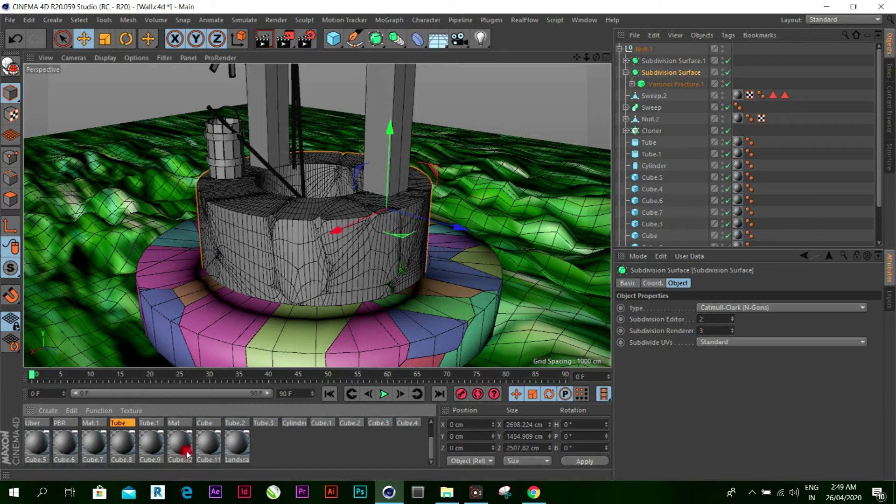
right_click(75, 435)
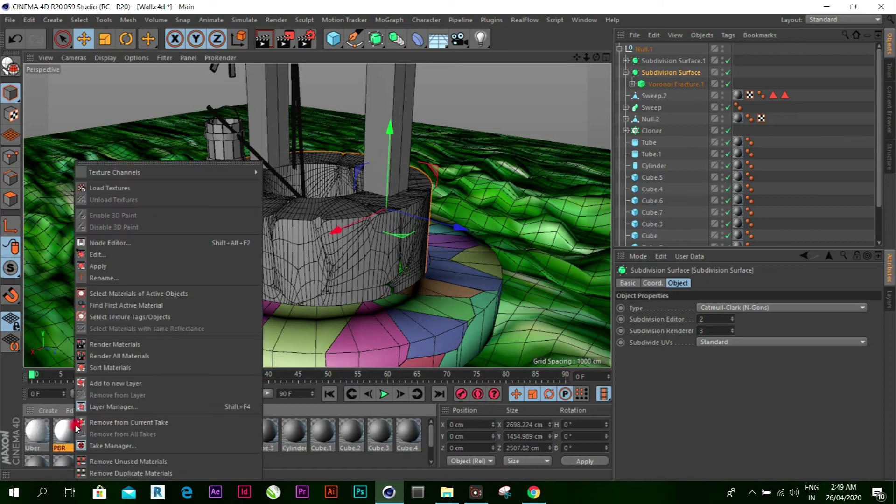
left_click(130, 269)
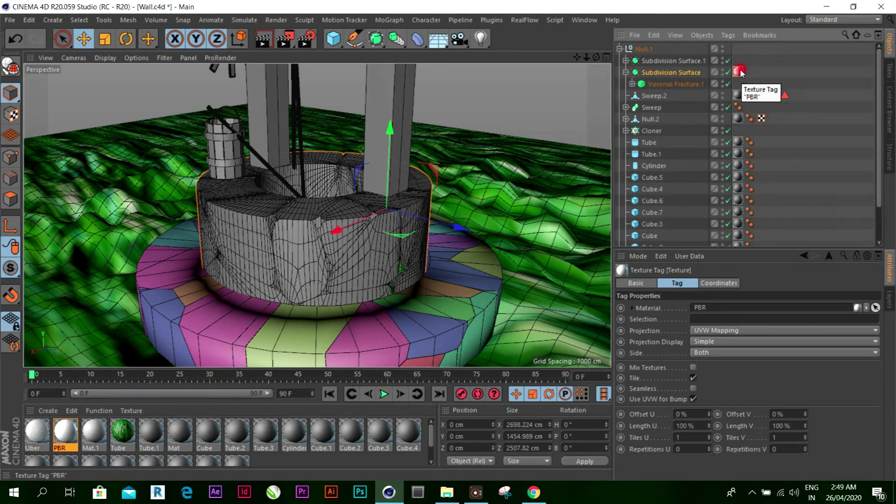
key("Delete")
Select Voronoi Fracture.1 and pick Distribution.1 among its point sources.
left_click(632, 84)
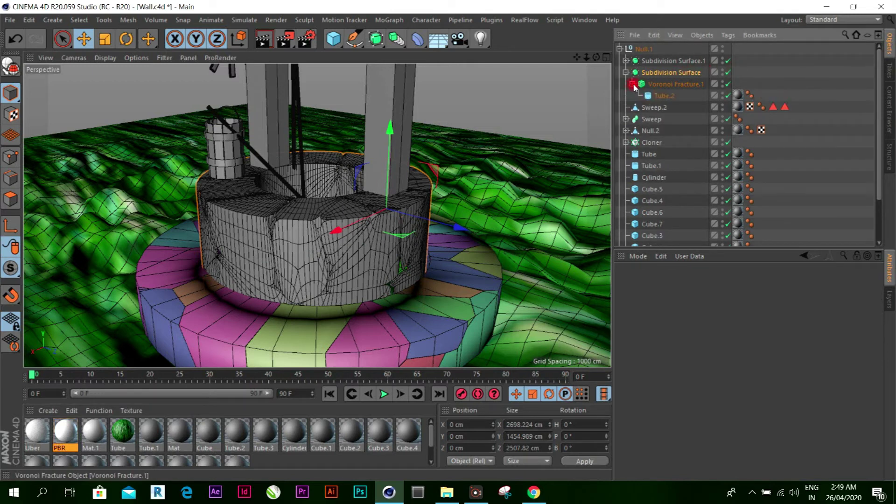
left_click(666, 86)
left_click(835, 282)
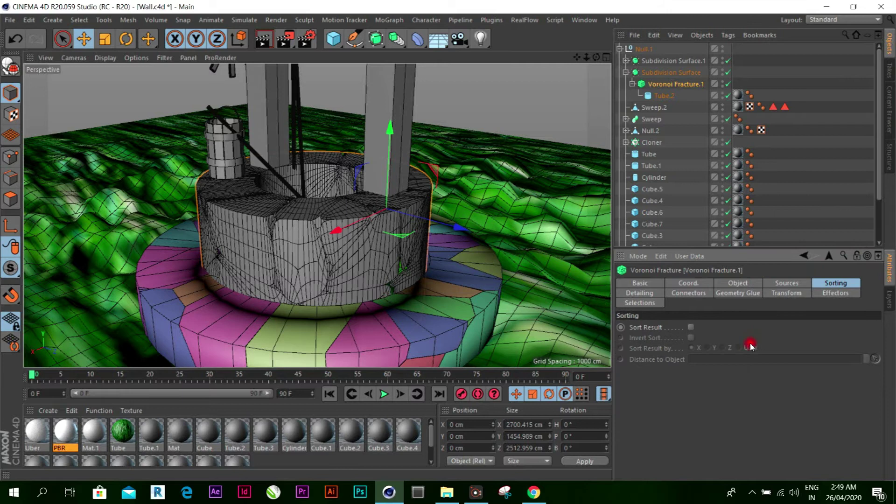
left_click(795, 284)
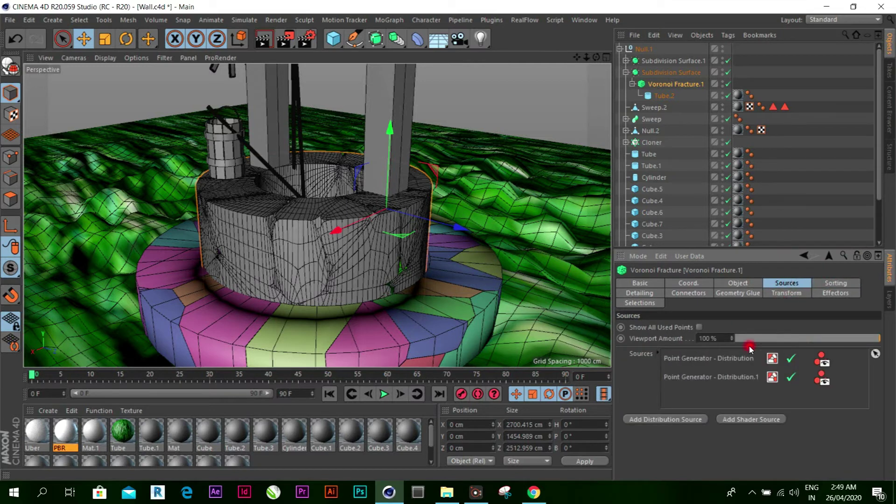
left_click(721, 379)
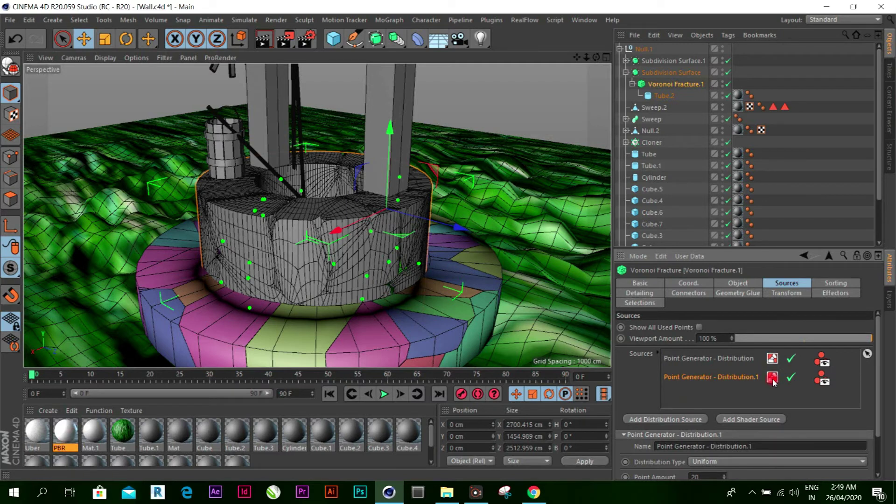
Set the PBR material's colour to hue 46° and value 52% grey.
double_click(70, 434)
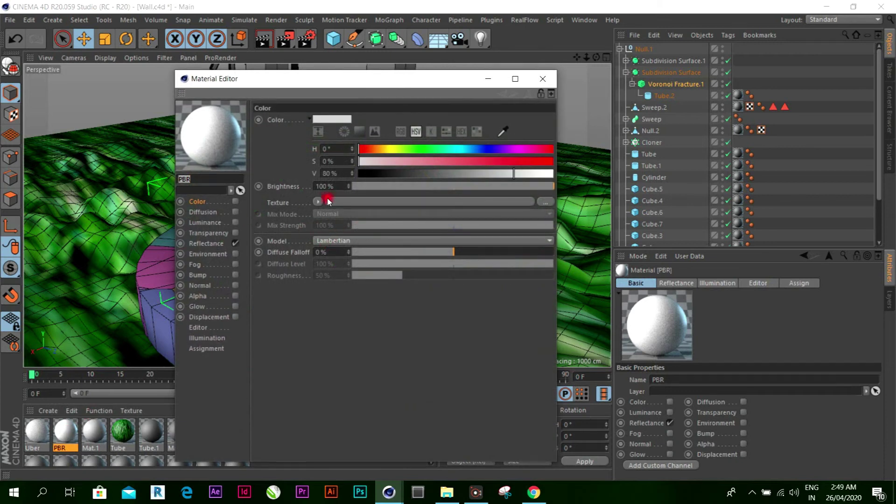
left_click_drag(395, 149, 383, 149)
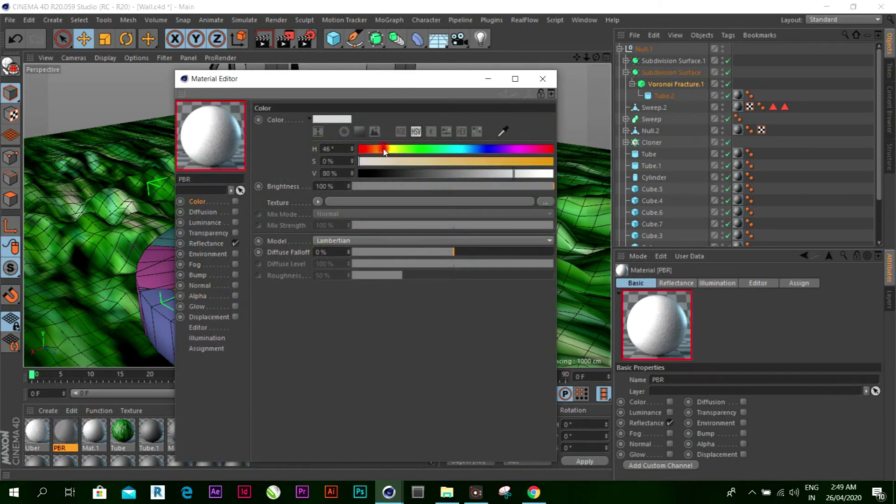
left_click(460, 173)
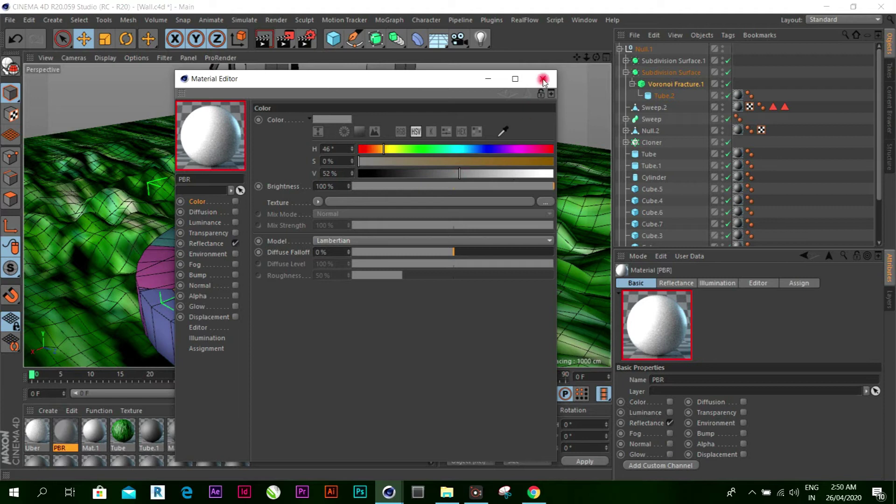
left_click(543, 79)
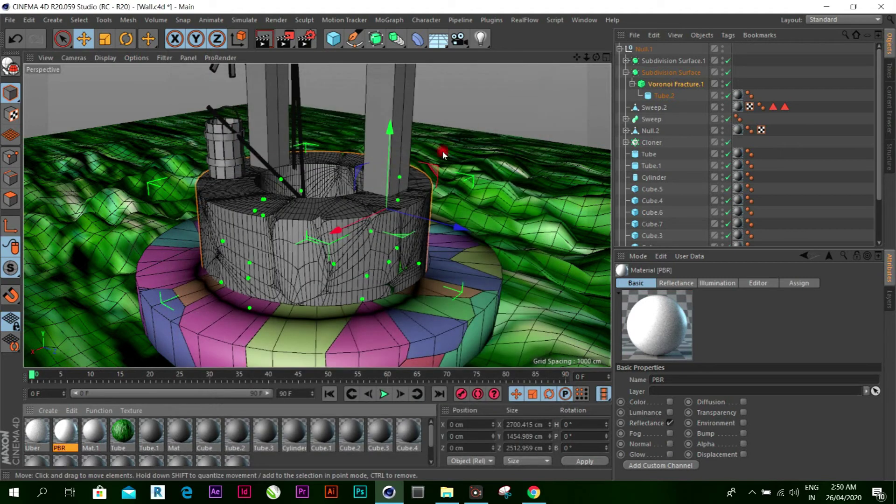
Render a viewport preview, then return to editing and orbit around the well.
left_click(263, 40)
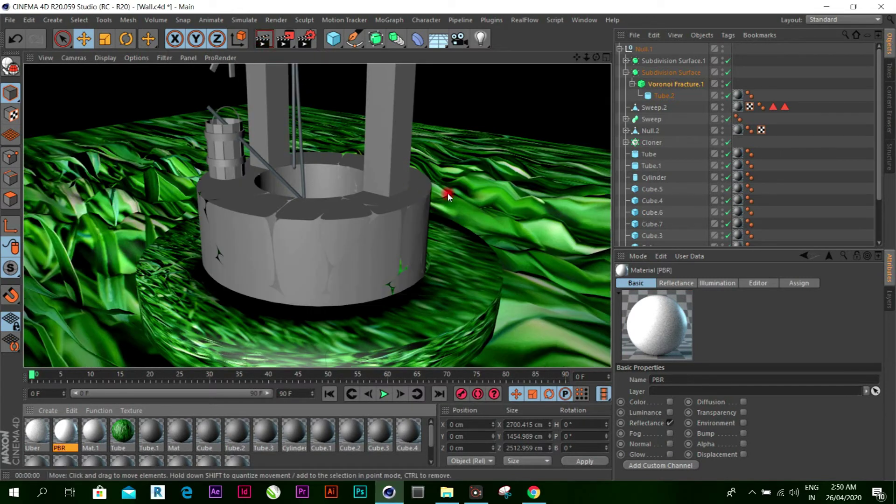
left_click(390, 225)
left_click_drag(390, 226, 396, 106, "alt")
Apply Mat.1 to the right pillar Cube.3 and the left pillar Cube.2.
left_click(395, 107)
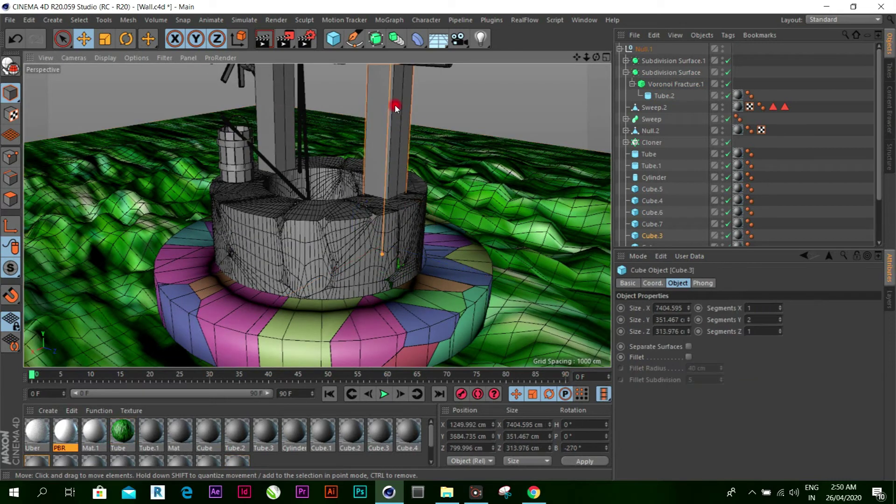
right_click(93, 432)
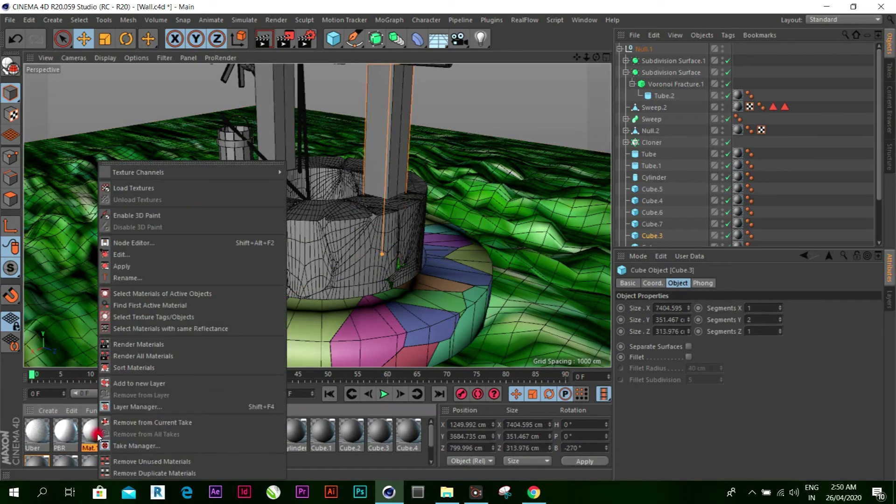
left_click(142, 271)
left_click(268, 134)
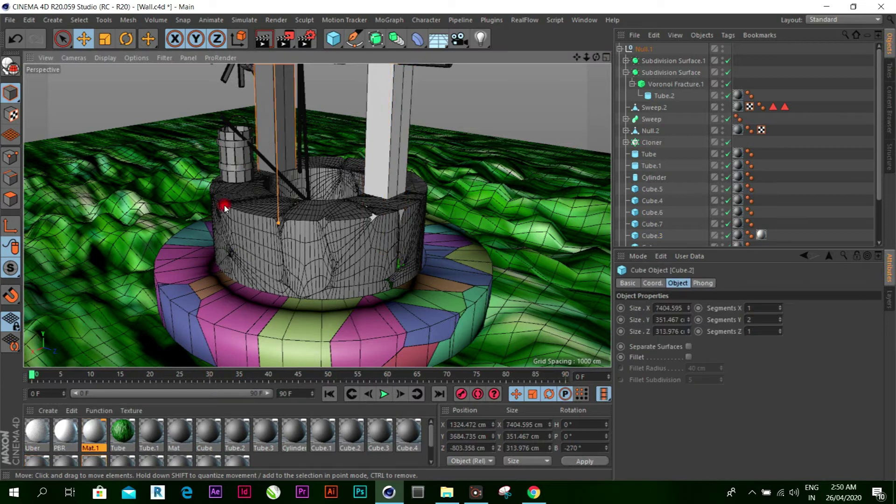
right_click(91, 432)
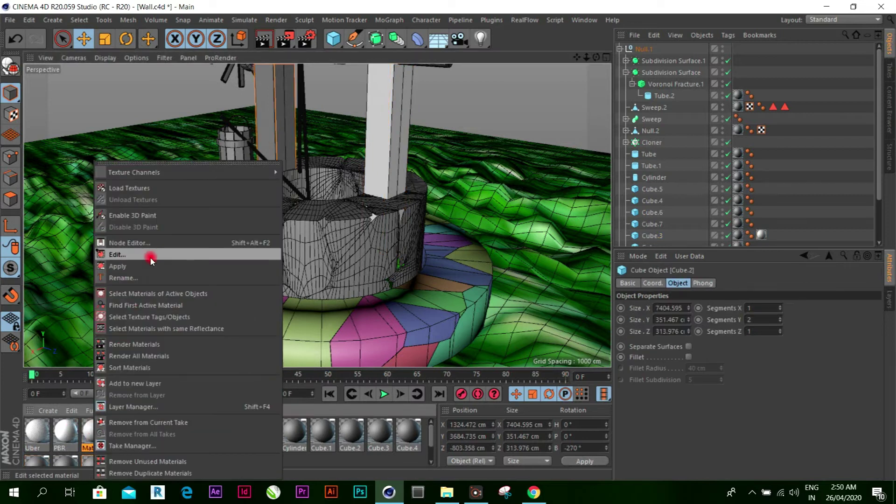
left_click(147, 269)
Zoom out and orbit to show the whole well.
scroll(243, 297, "down", 5)
scroll(247, 301, "down", 3)
scroll(280, 276, "down", 1)
scroll(299, 266, "down", 2)
scroll(313, 275, "down", 2)
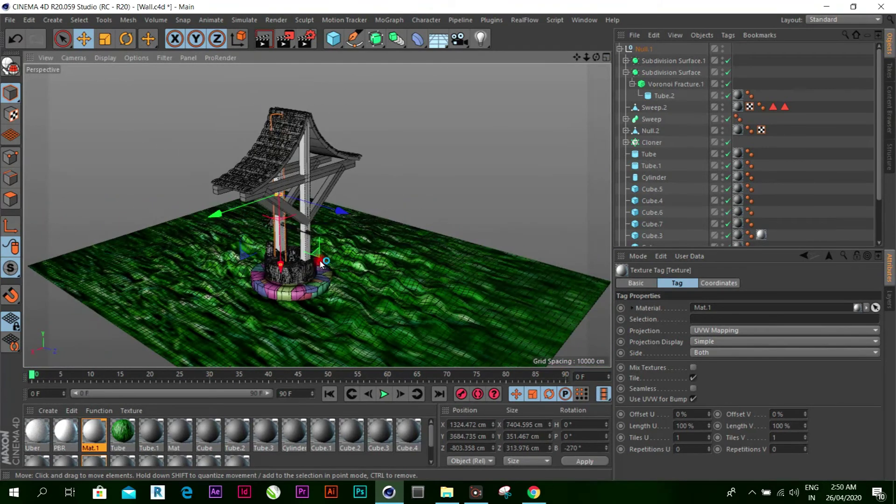
left_click_drag(313, 273, 303, 262, "alt")
Add a Physical Sky to the scene from the Floor palette.
left_click(299, 42)
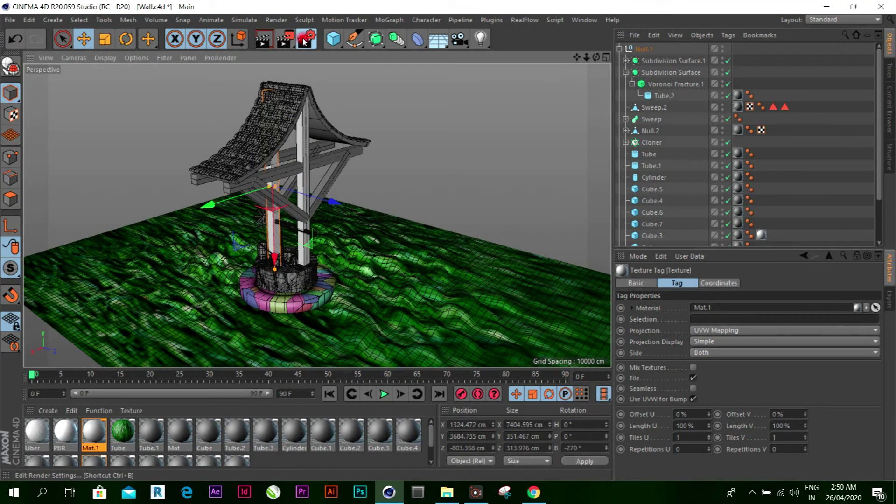
left_click(775, 28)
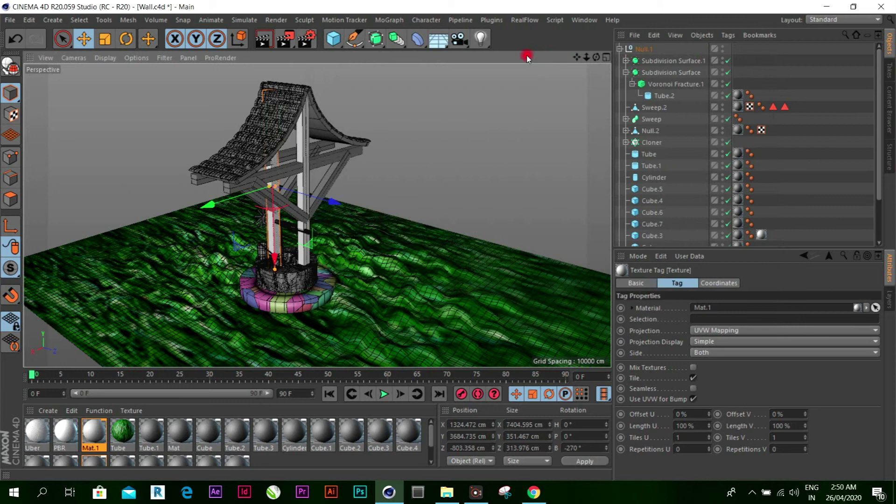
left_click(449, 51)
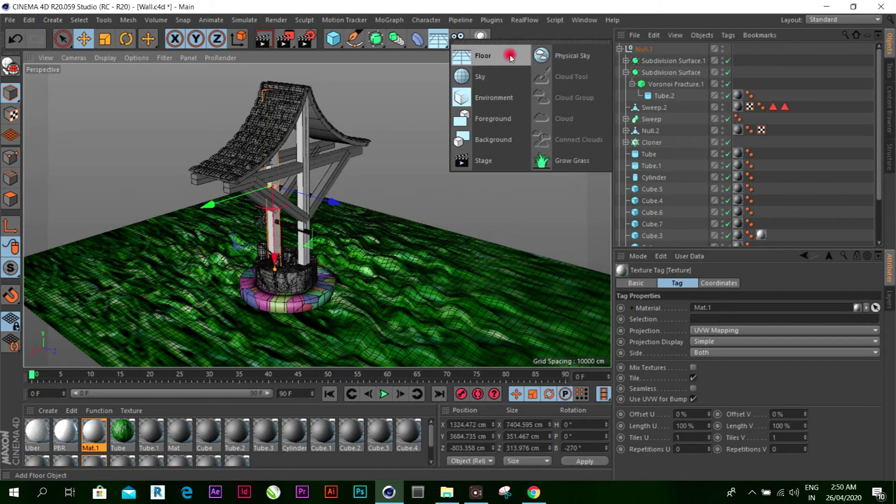
left_click(551, 57)
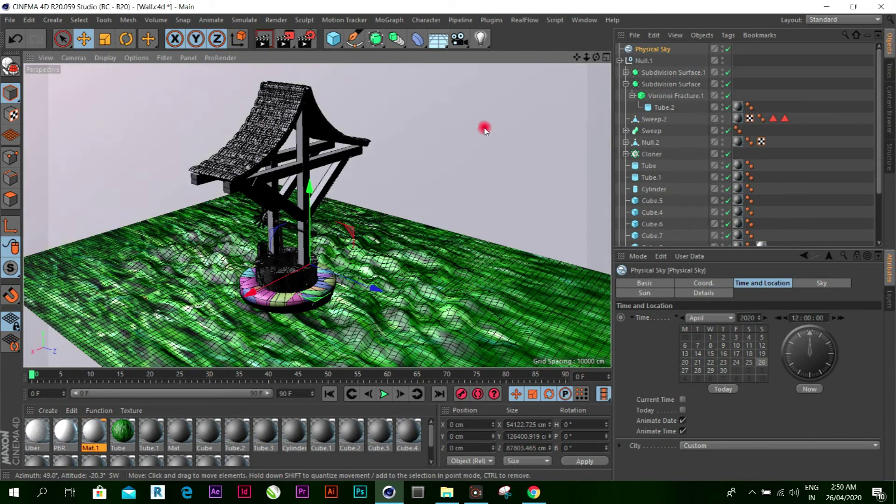
Orbit and zoom to frame the well on its grassy ground.
left_click_drag(448, 240, 491, 117, "alt")
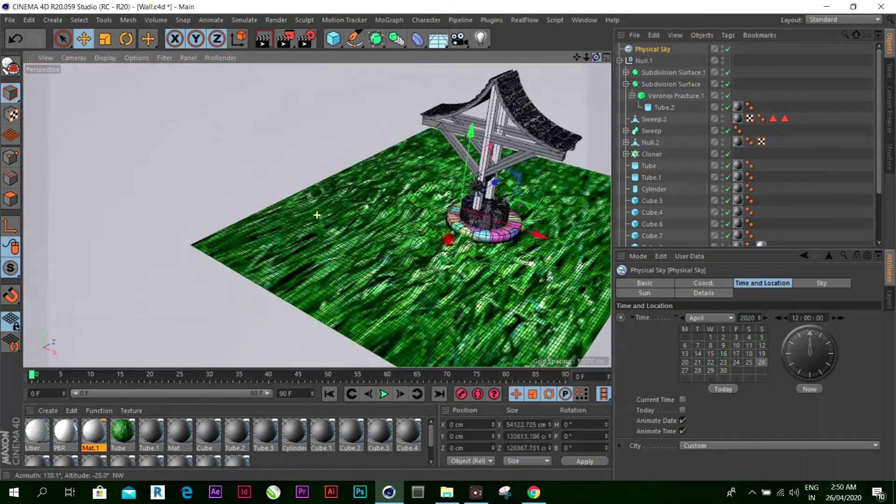
scroll(491, 117, "down", 4)
scroll(513, 124, "up", 2)
scroll(514, 126, "up", 2)
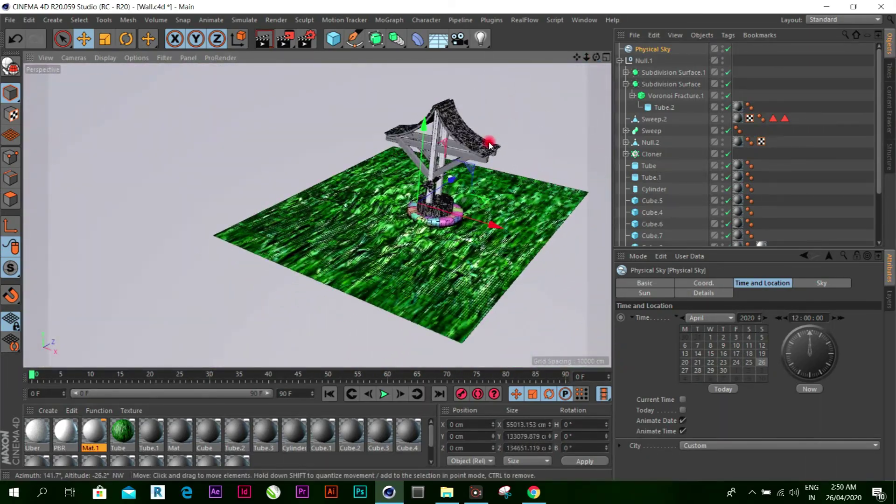
scroll(486, 149, "up", 3)
scroll(485, 149, "up", 2)
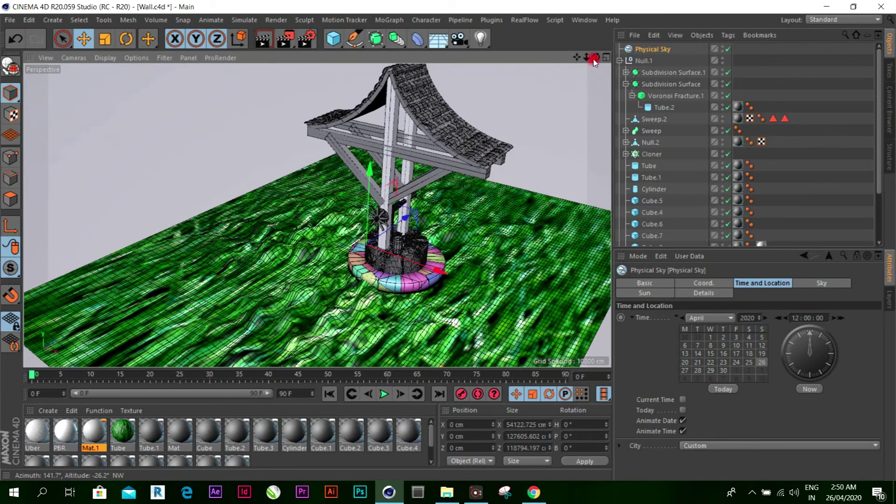
scroll(592, 61, "down", 2)
scroll(541, 105, "down", 2)
scroll(525, 105, "down", 1)
scroll(525, 105, "up", 2)
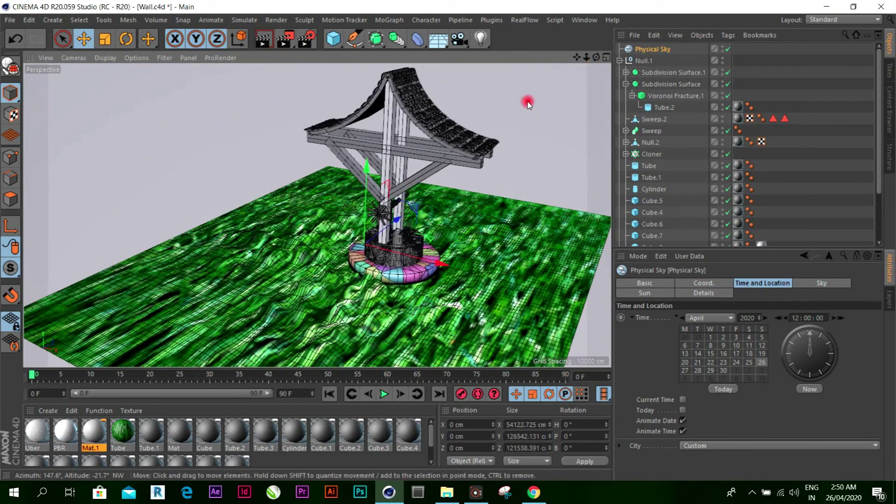
scroll(528, 99, "up", 2)
Render the viewport preview, then clear it and select the Voronoi Fracture ring base.
left_click(264, 44)
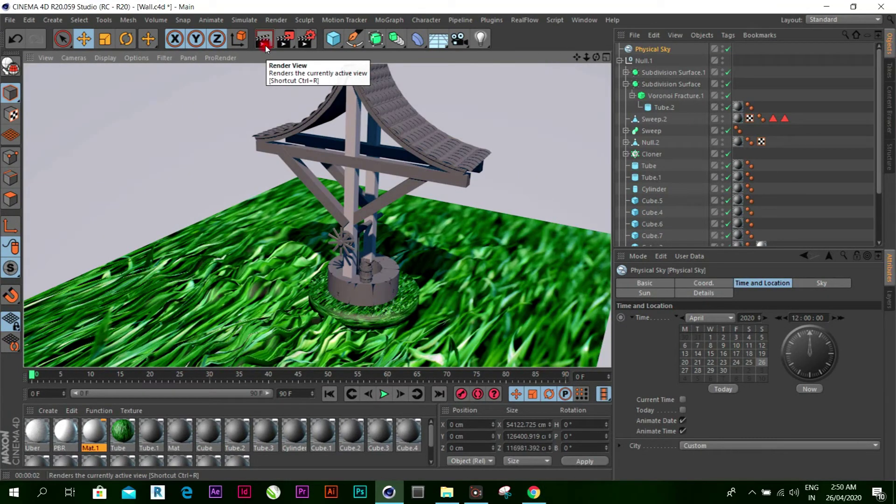
left_click(546, 202)
left_click(388, 319)
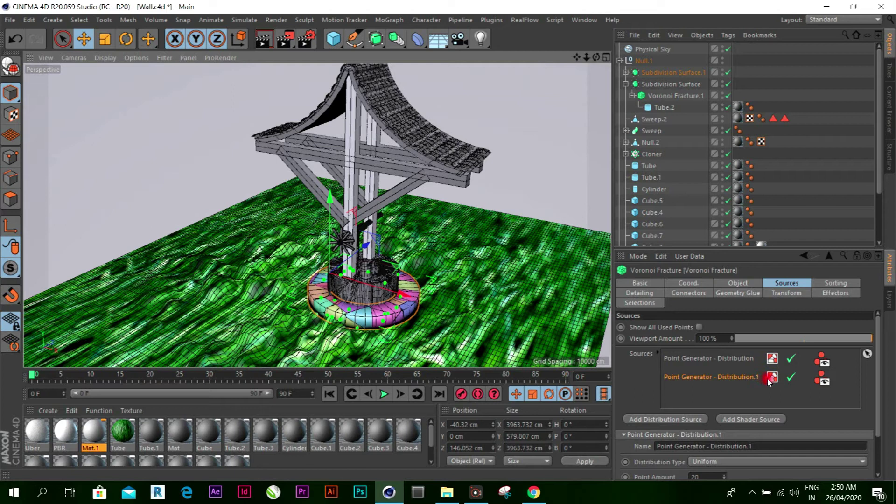
Delete both point generator entries from the Voronoi Fracture's Sources list.
key("Delete")
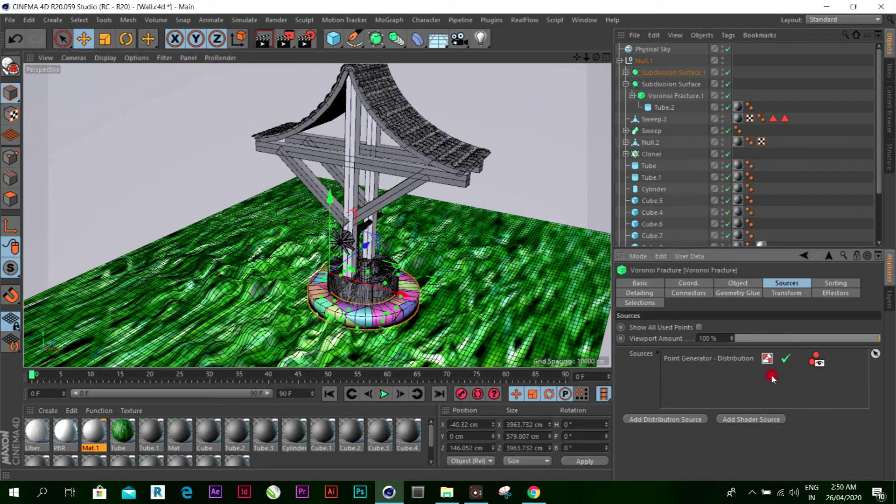
left_click(771, 359)
key("Delete")
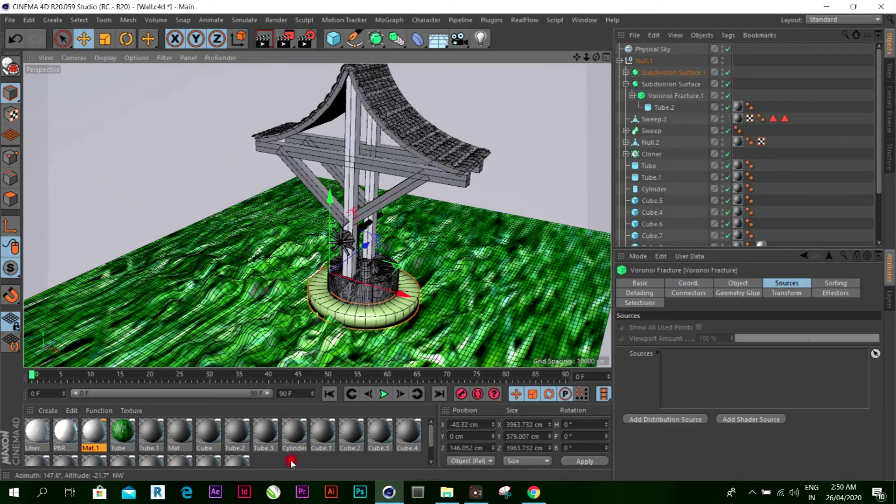
Open Cinema 4D R21 Tuto.c4d from the corona/cinema 4d/lights folder.
left_click(9, 20)
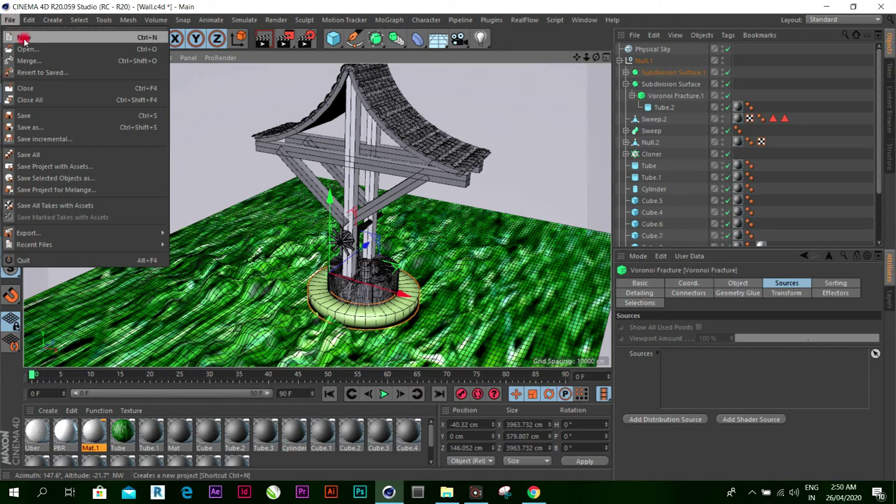
left_click(28, 45)
scroll(252, 152, "down", 5)
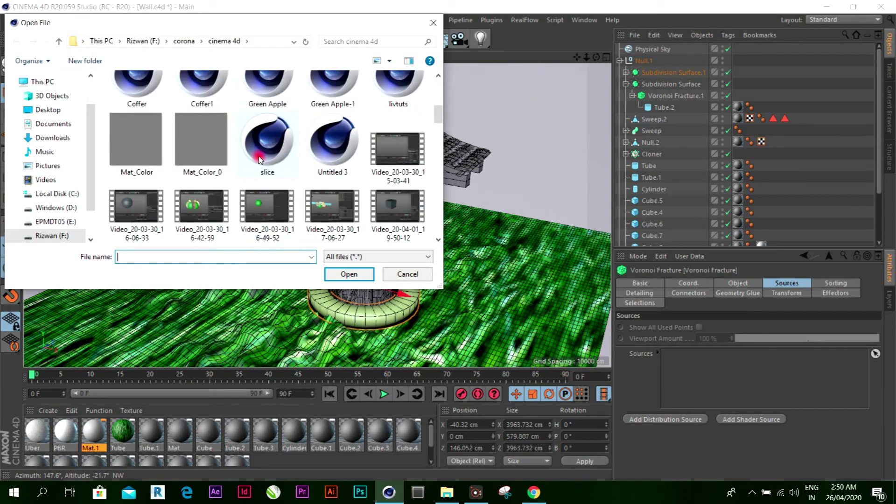
scroll(260, 159, "up", 3)
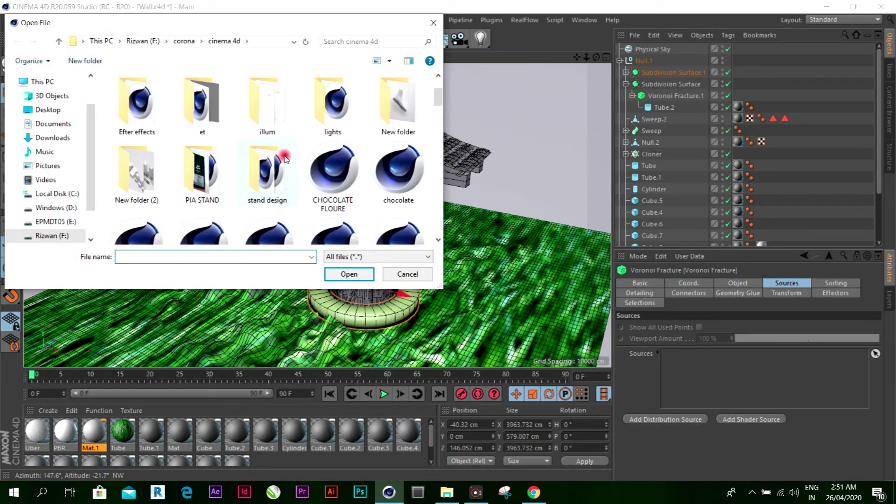
scroll(280, 159, "up", 1)
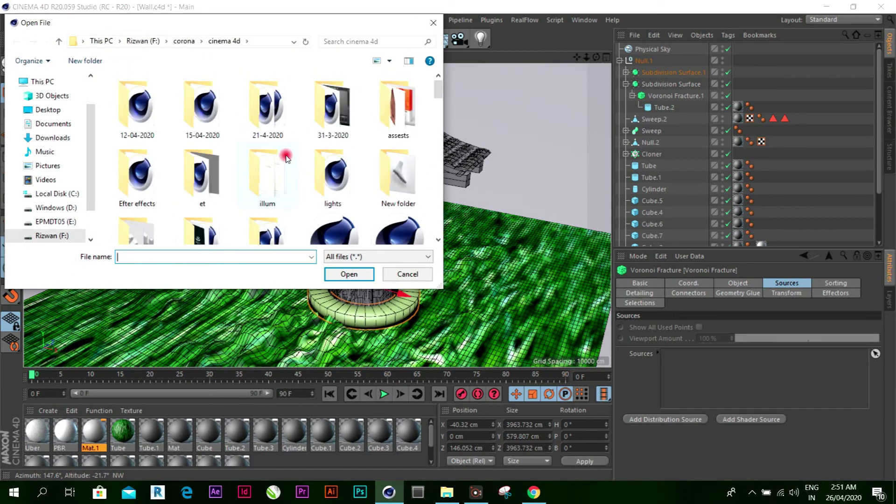
double_click(325, 161)
double_click(145, 108)
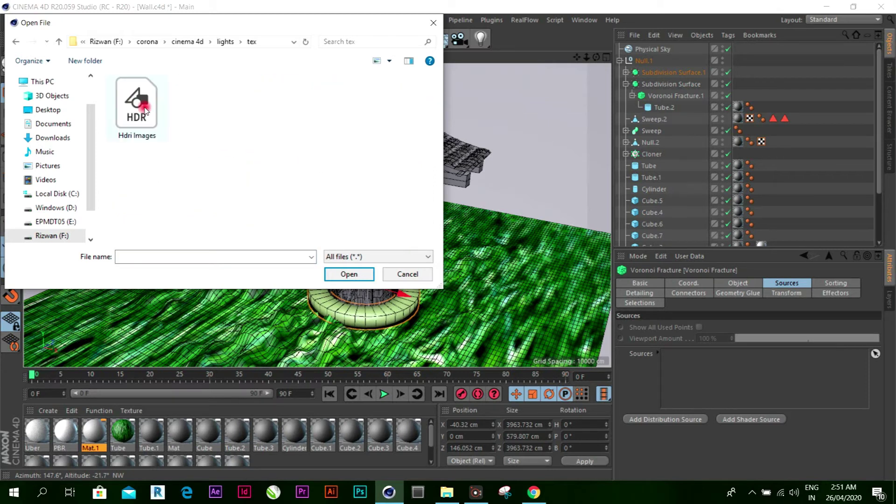
left_click(224, 42)
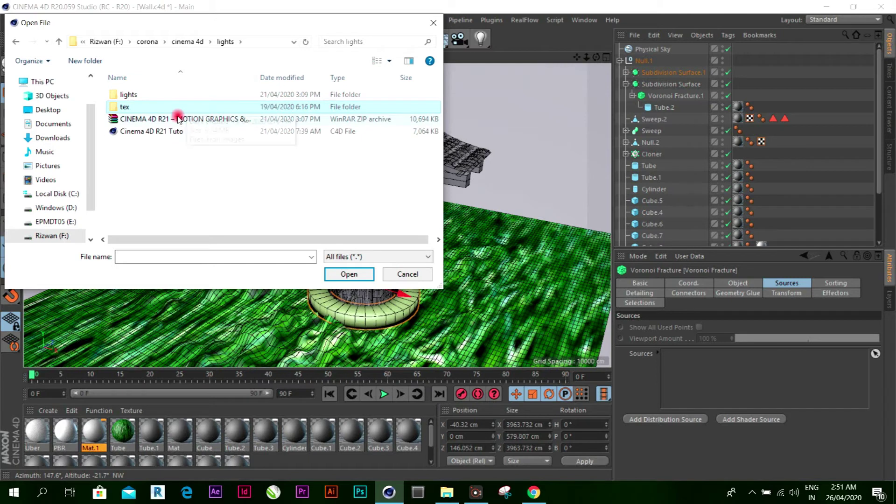
left_click(176, 131)
left_click(348, 274)
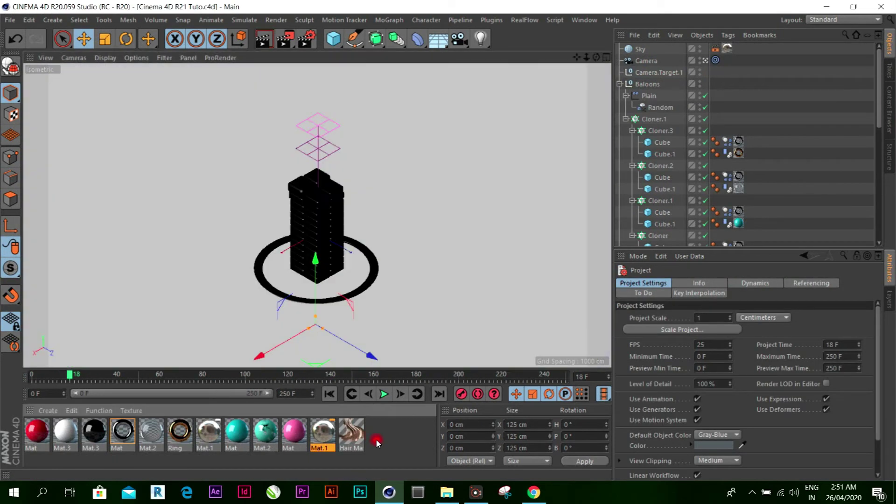
Bring all twelve Tuto project materials into Wall.c4d with texture paths unchanged, then select Hair Mat.
key("ctrl+a")
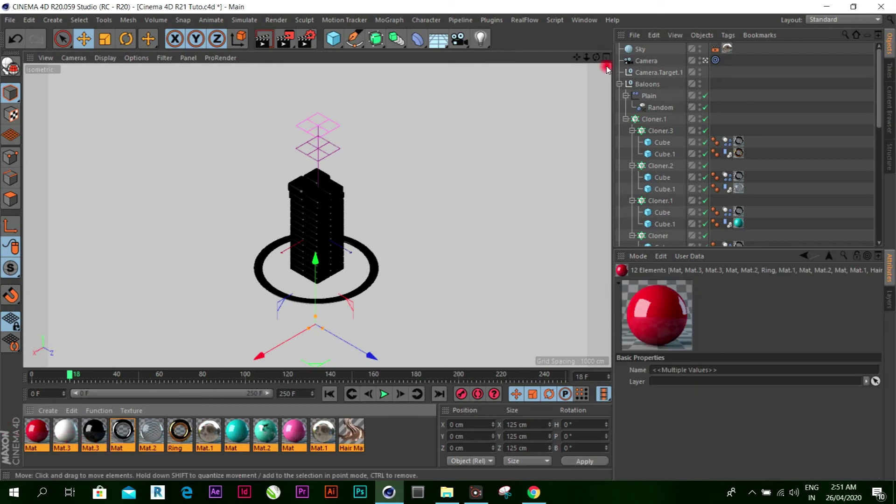
left_click(584, 19)
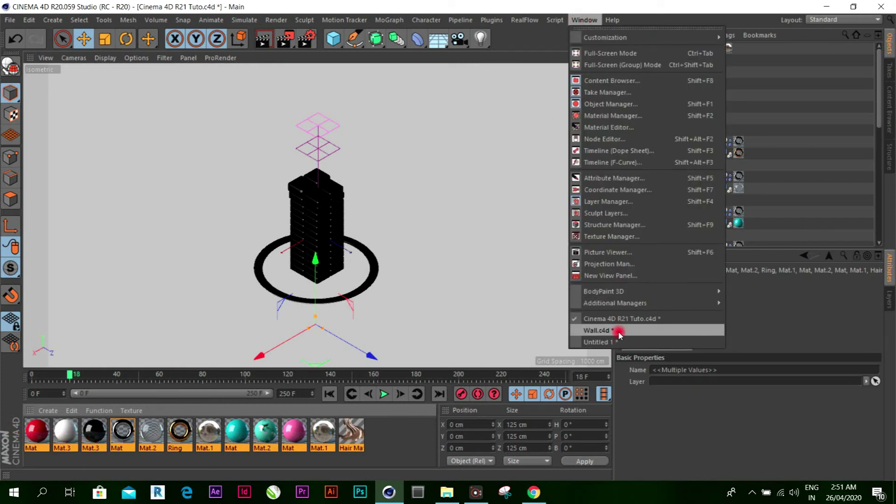
left_click(619, 333)
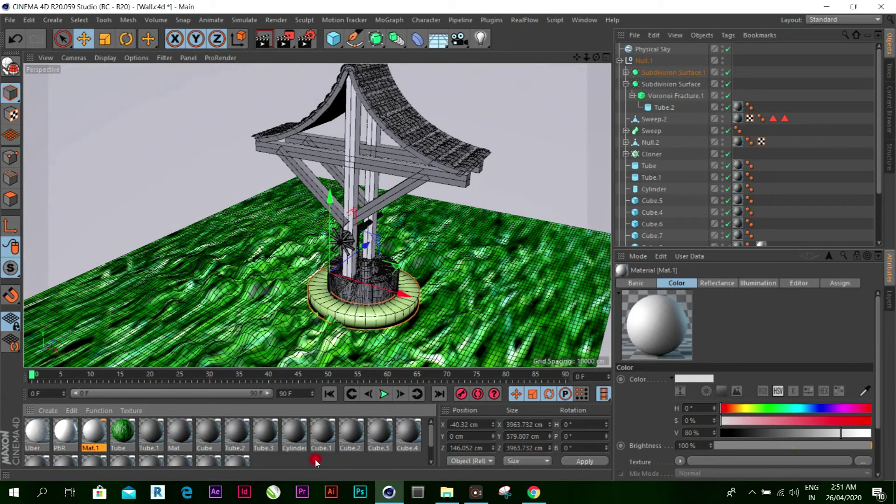
left_click(315, 463)
key("ctrl+s")
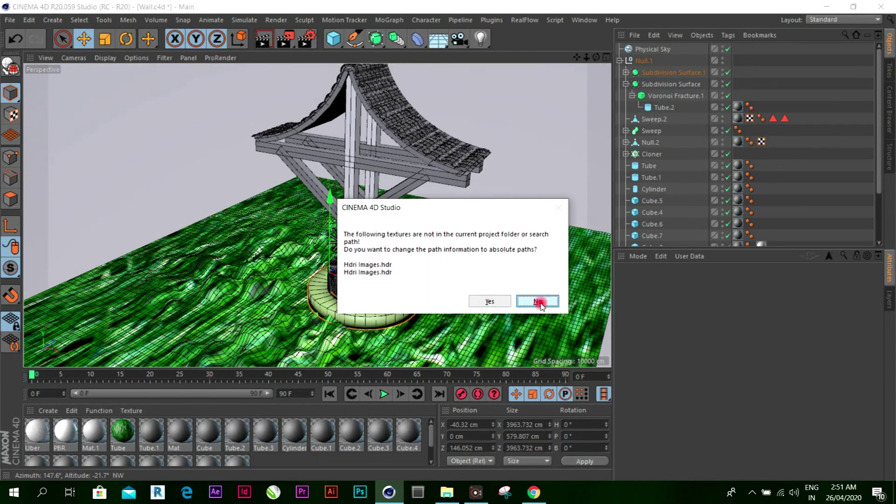
left_click(540, 302)
left_click(351, 432)
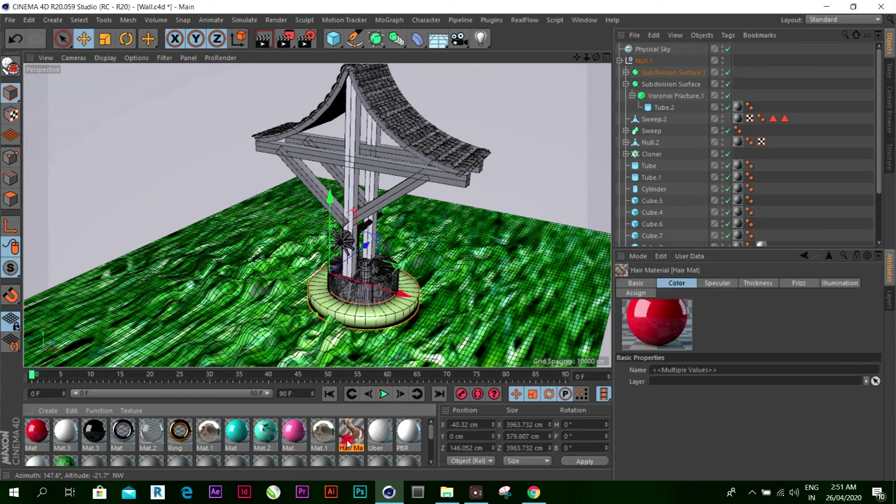
left_click_drag(351, 432, 372, 276)
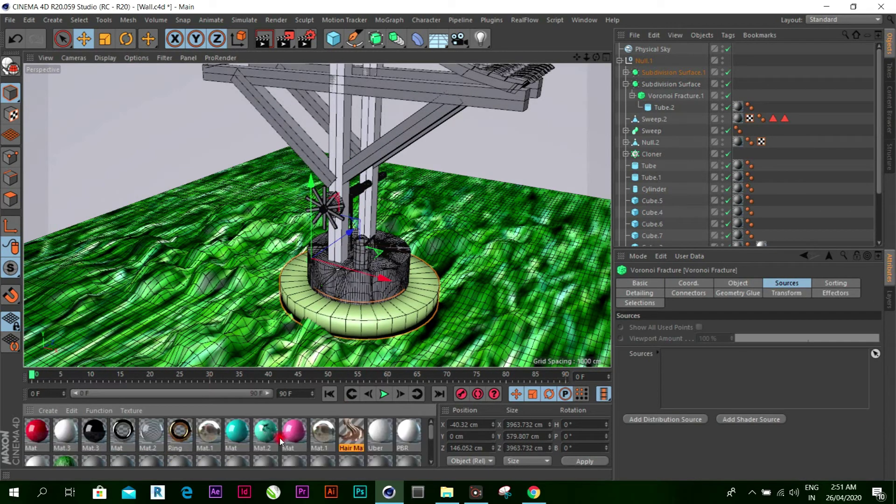
Apply the Ring material to the Voronoi Fracture and undo an accidental move of the base.
right_click(170, 442)
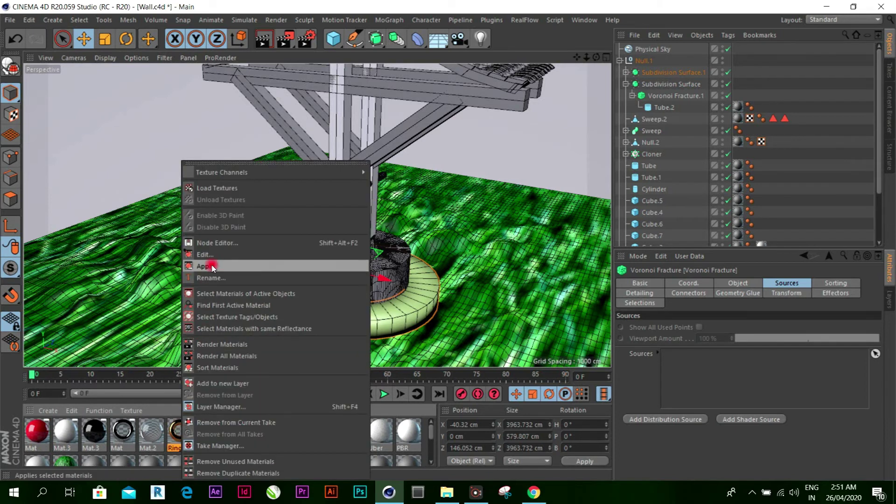
left_click(234, 275)
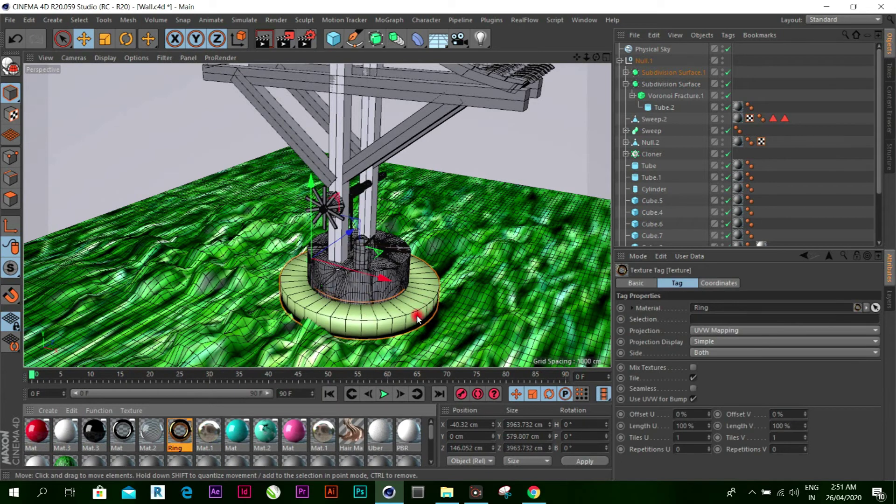
left_click(359, 286)
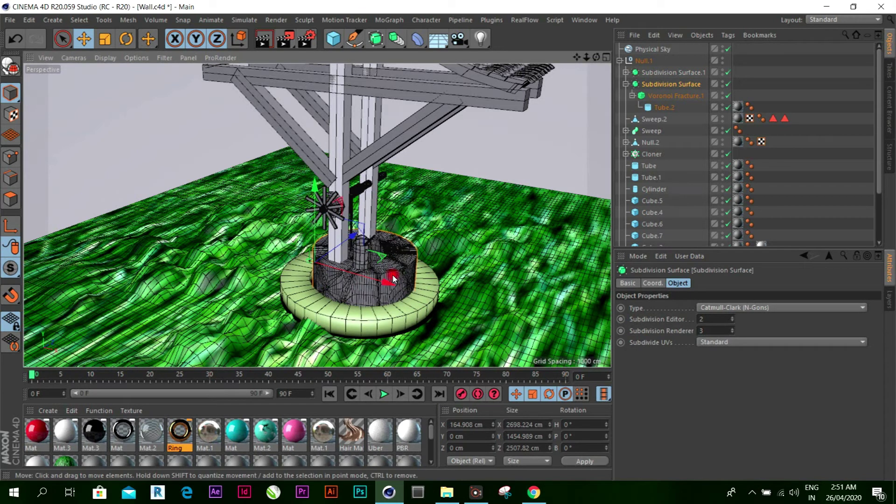
key("ctrl+z")
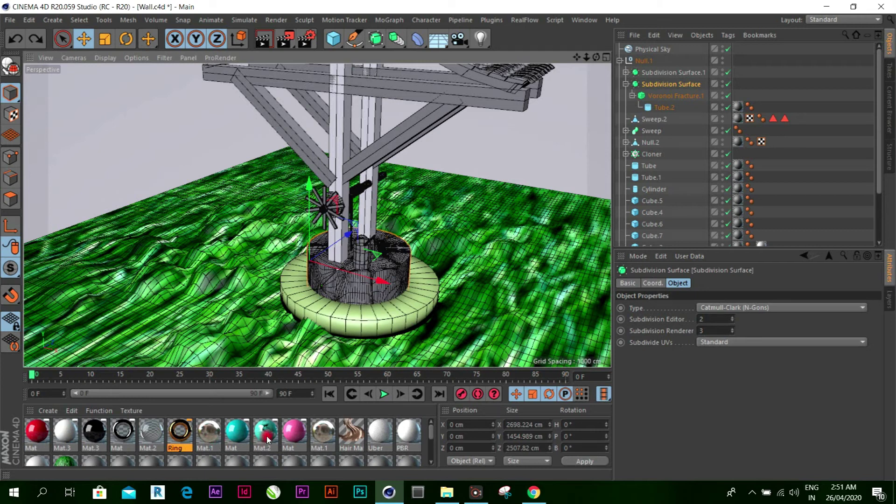
Put the pink Mat on Tube.2 in Voronoi Fracture.1, deleting the misplaced tag on Subdivision Surface.
right_click(306, 438)
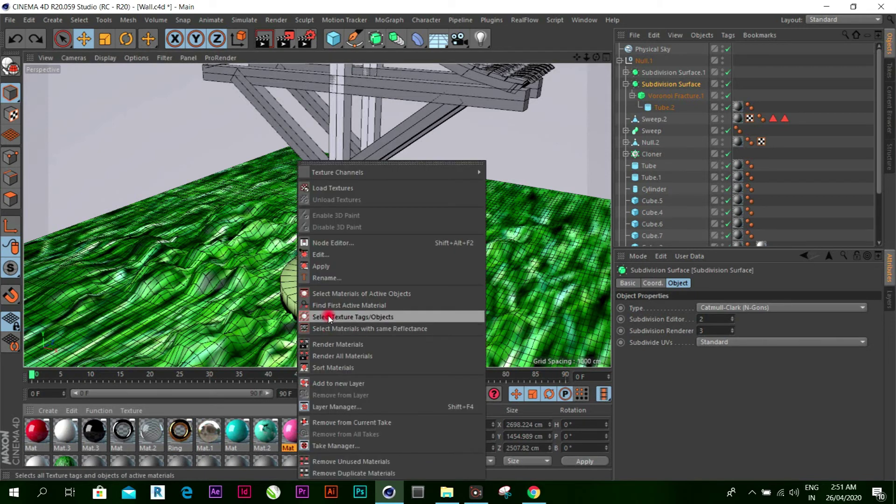
left_click(334, 269)
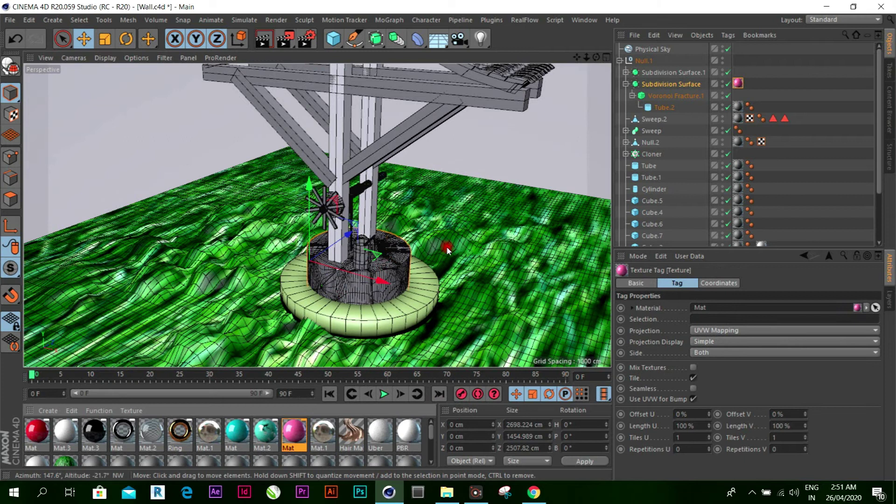
left_click(666, 98)
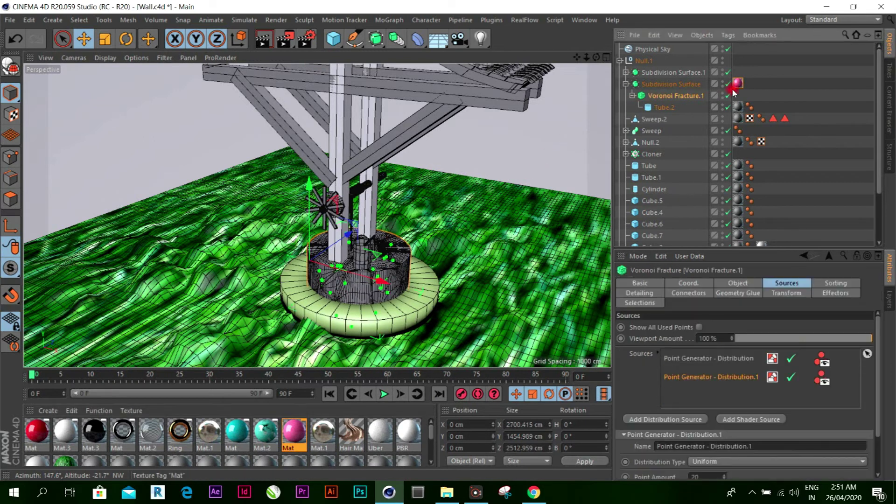
left_click(741, 84)
key("Delete")
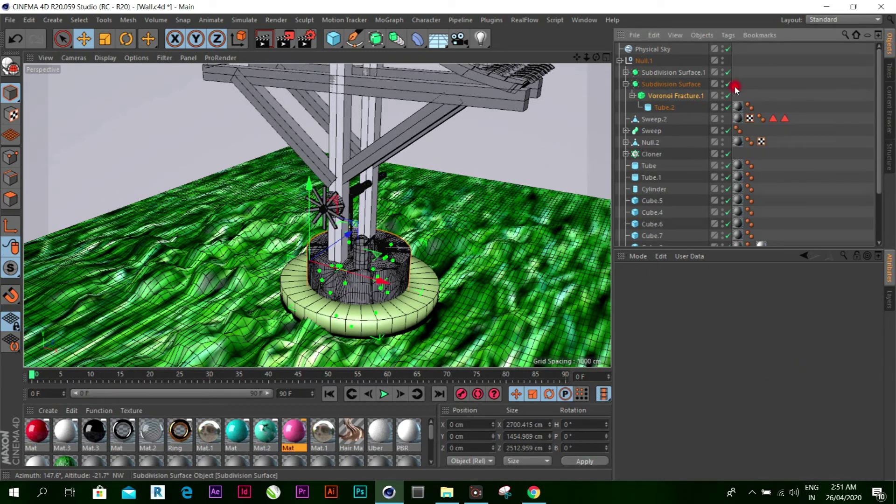
left_click(687, 98)
left_click(665, 107)
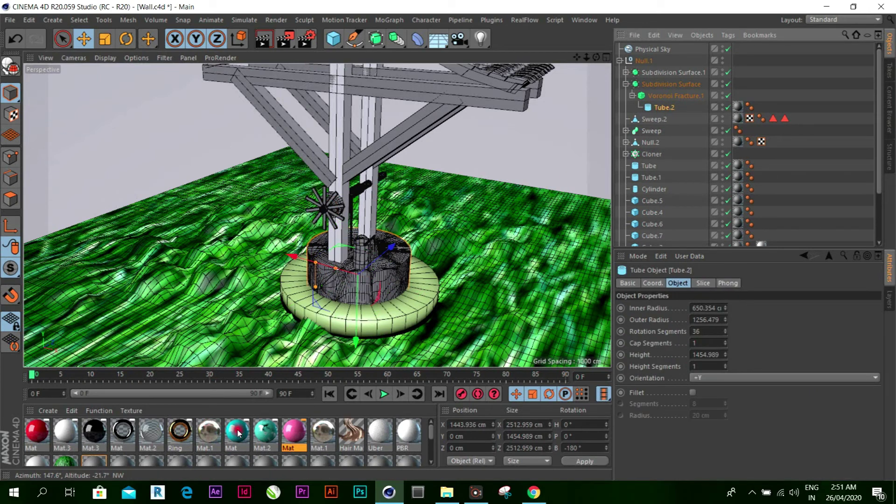
right_click(284, 437)
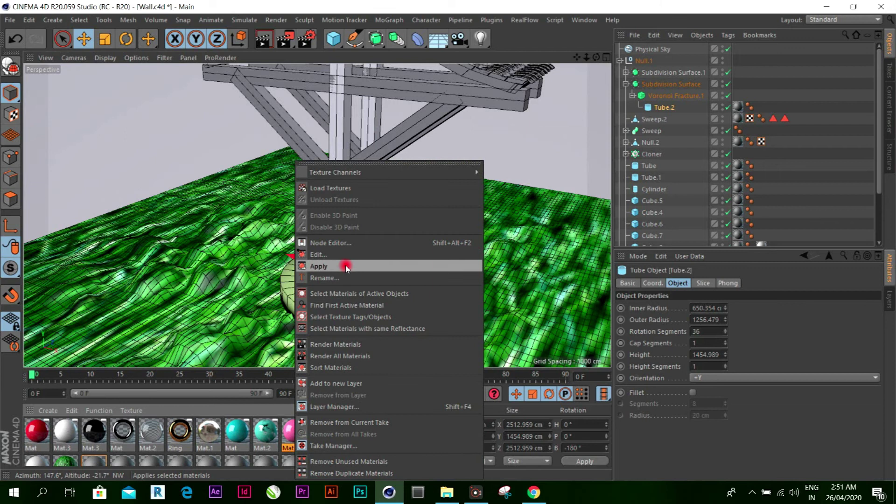
left_click(345, 263)
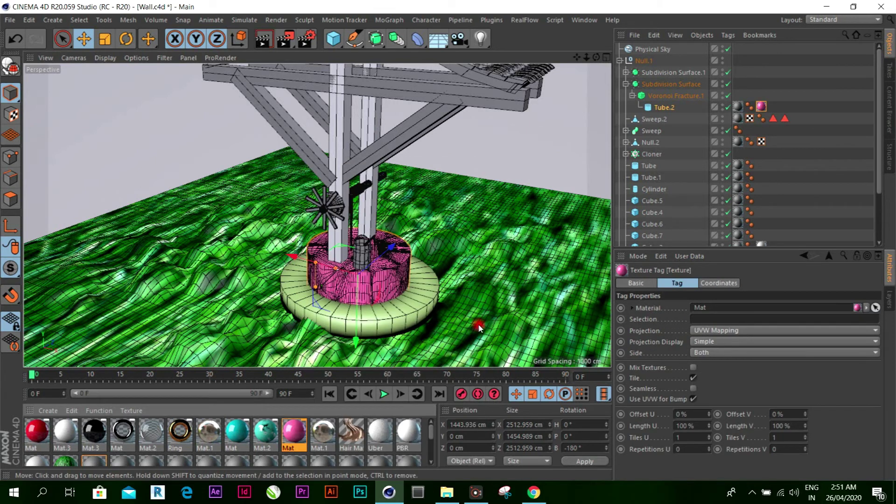
Expand Subdivision Surface.1 and Connect to select Tube.3's red texture tag.
left_click(385, 322)
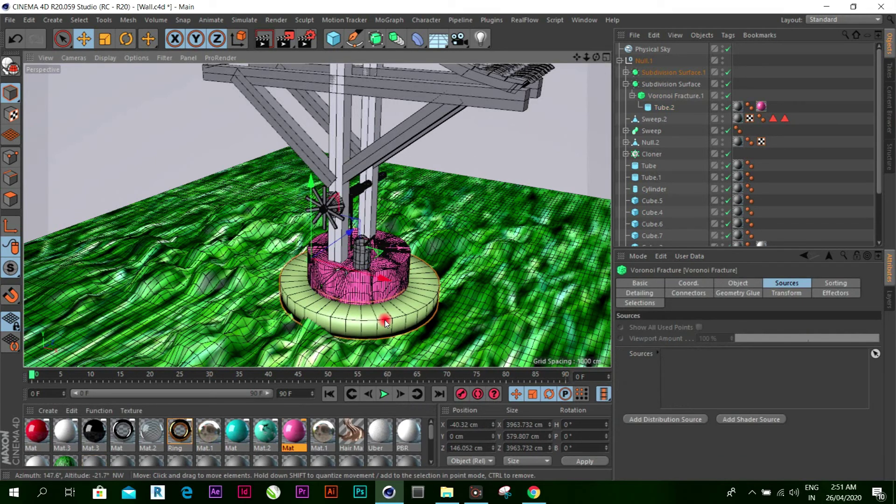
left_click(626, 72)
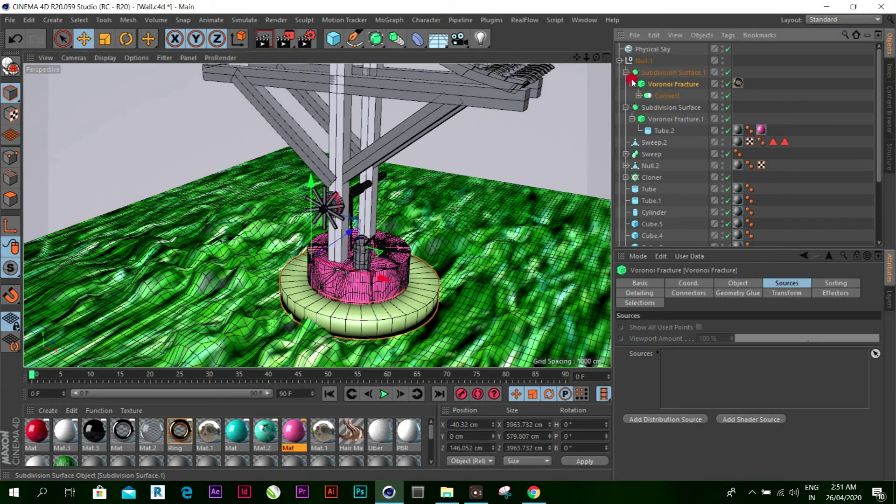
left_click(639, 95)
left_click(671, 107)
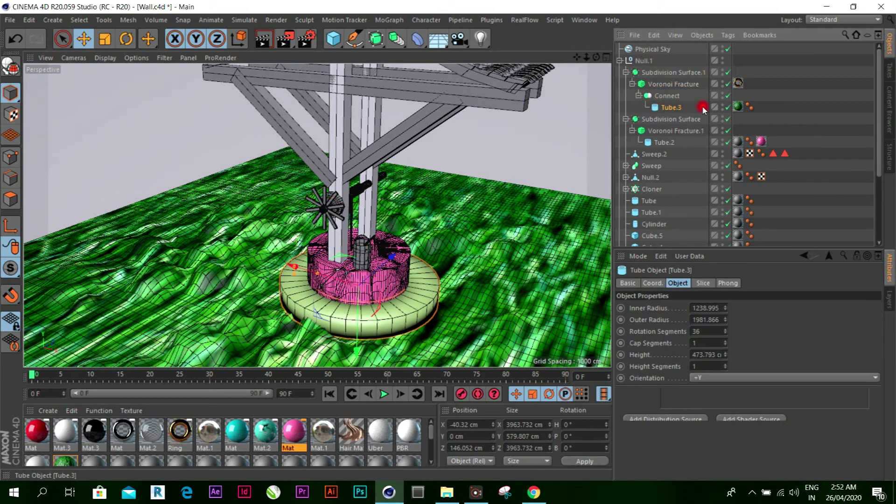
left_click(738, 108)
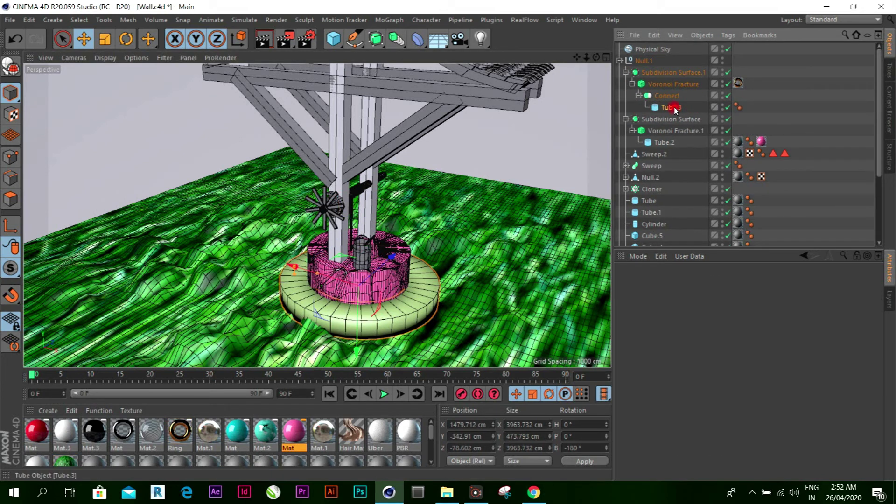
Replace Tube.3's red texture with the Mat.3 material.
key("Delete")
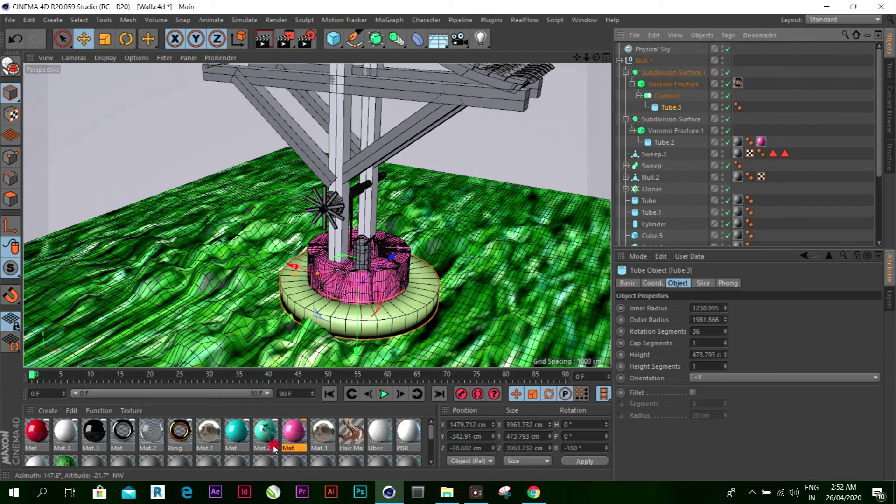
scroll(237, 449, "down", 3)
scroll(89, 455, "up", 5)
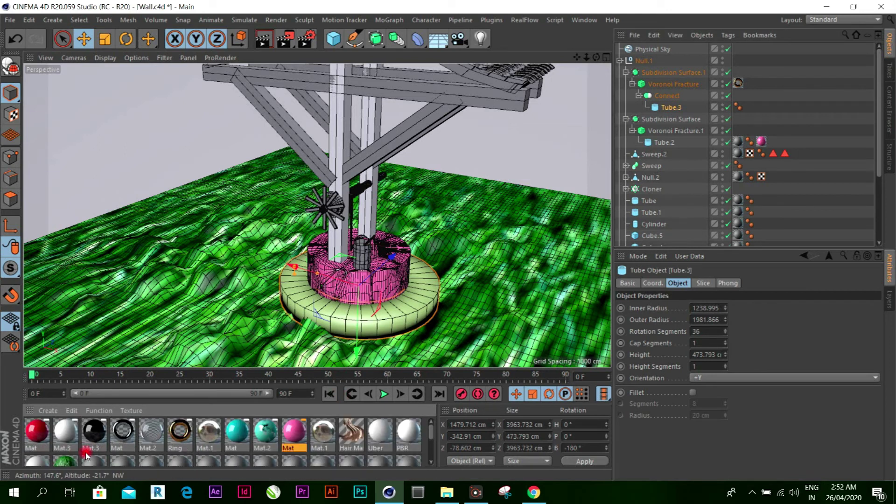
right_click(97, 435)
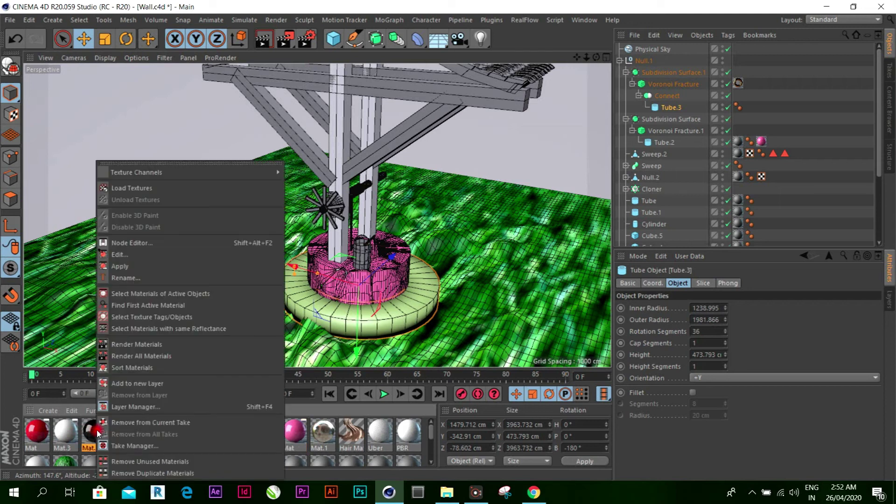
left_click(141, 267)
Apply the black Mat.1 material to both diagonal beams, Cube.7 and Cube.6.
left_click(310, 147)
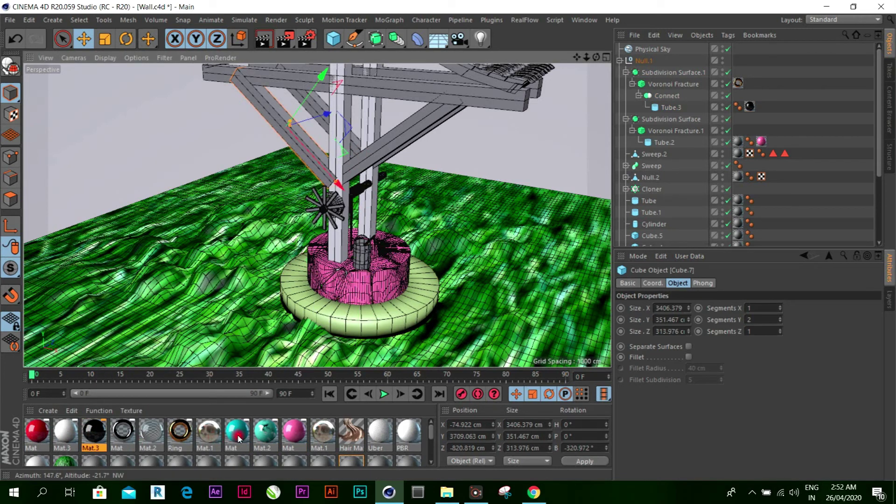
right_click(333, 434)
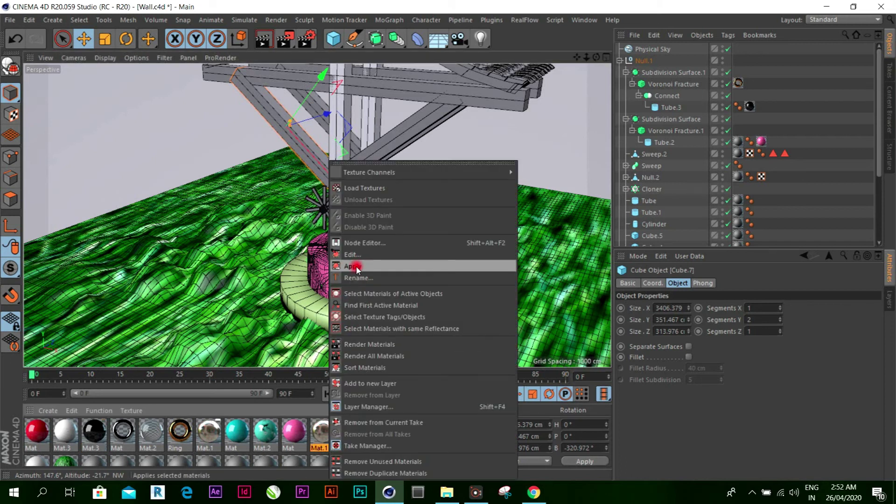
left_click(355, 263)
left_click(399, 136)
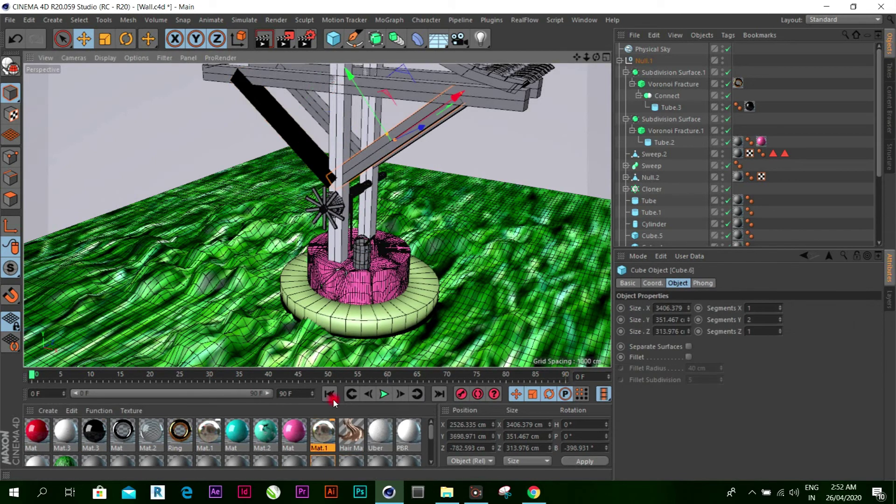
right_click(325, 438)
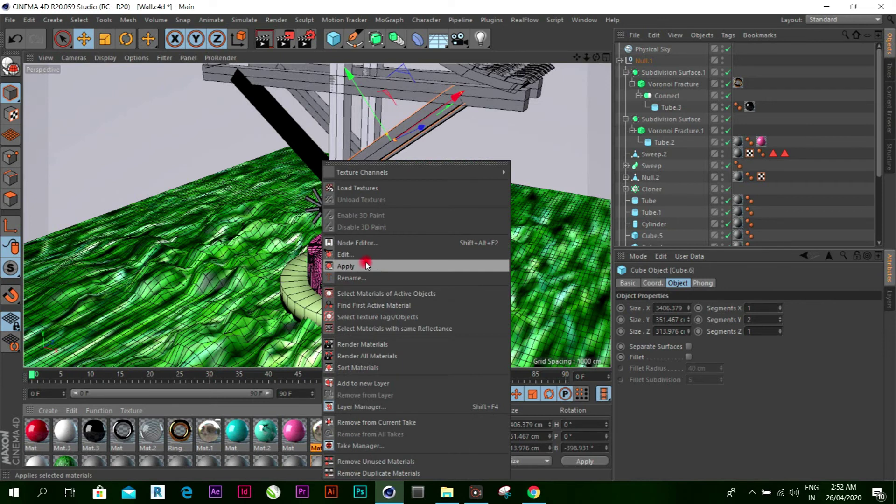
left_click(366, 266)
Review Mat.1's settings in the Material Editor, then orbit the view to show the roof.
left_click(326, 428)
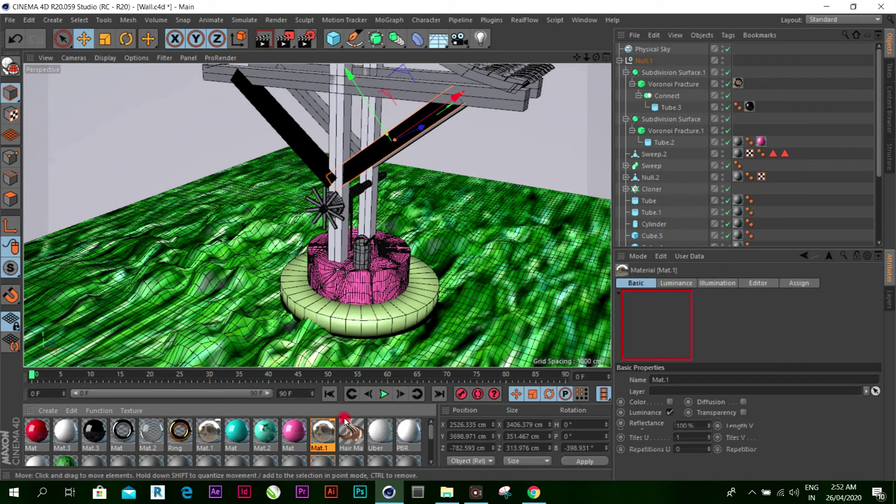
double_click(325, 436)
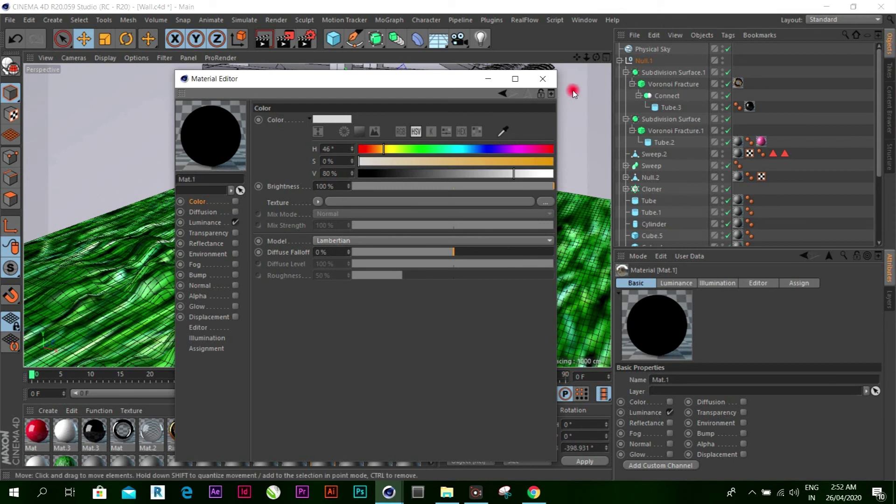
left_click(543, 79)
left_click_drag(433, 175, 418, 174, "alt")
left_click_drag(596, 57, 586, 80)
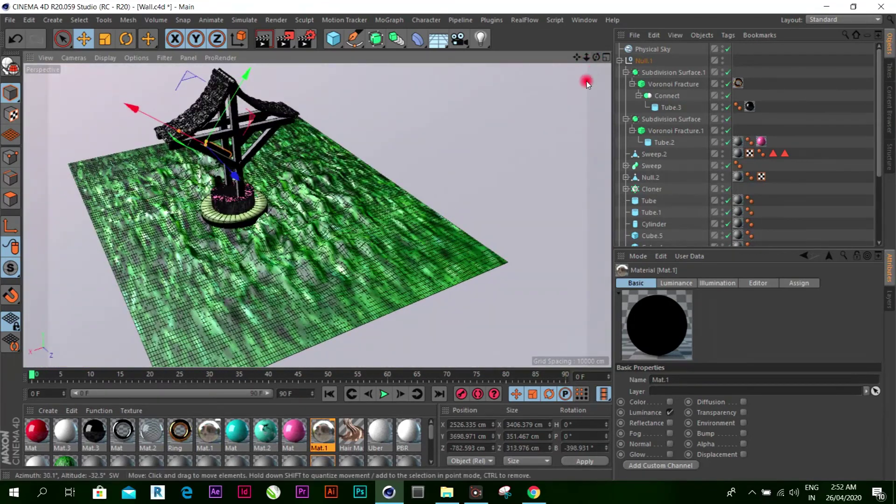
Apply Mat.3 to the vertical frame beam Cube.3.
scroll(220, 144, "up", 2)
left_click_drag(219, 144, 245, 168, "alt")
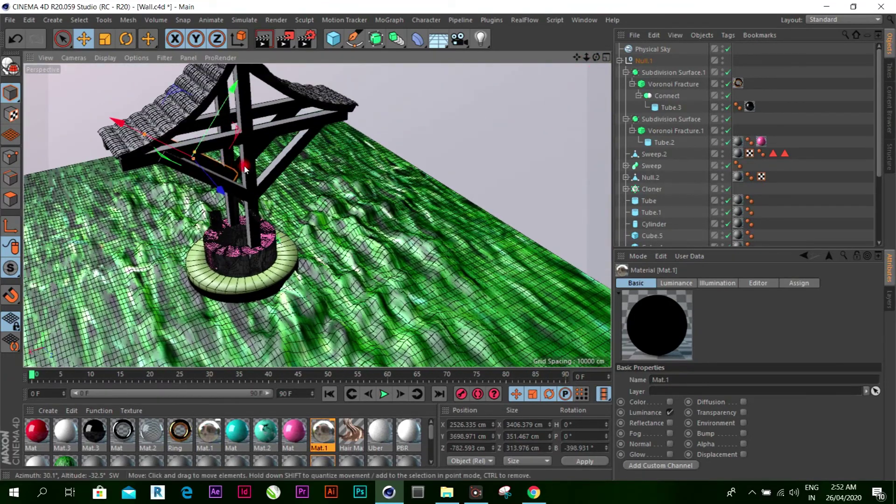
left_click(248, 169)
right_click(66, 434)
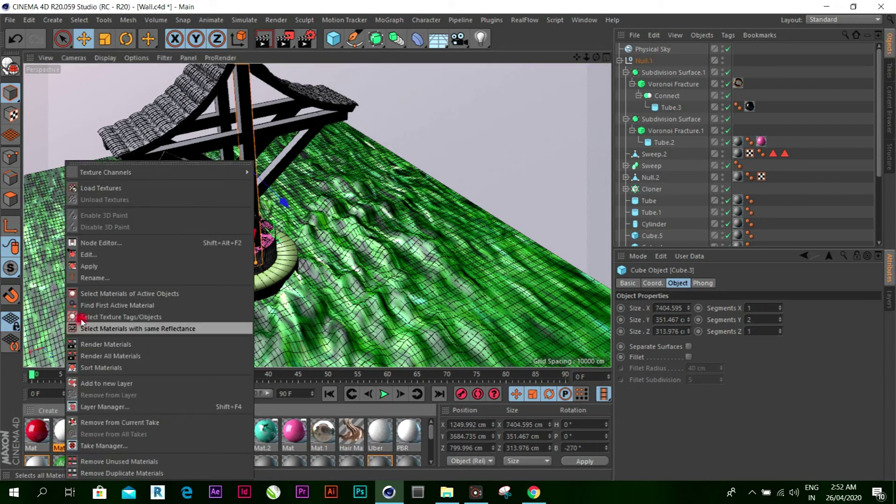
left_click(93, 270)
Apply Mat.1 to both diagonal beams under the roof.
left_click(188, 169)
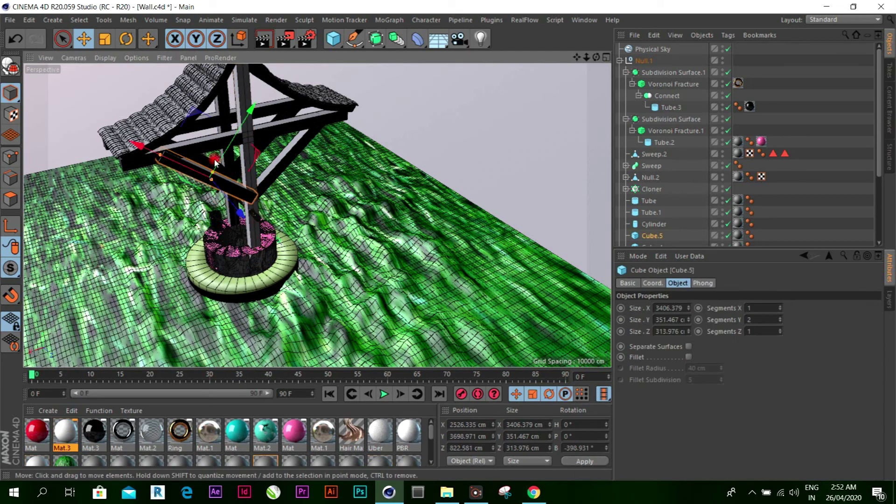
left_click(293, 149, "shift")
right_click(327, 427)
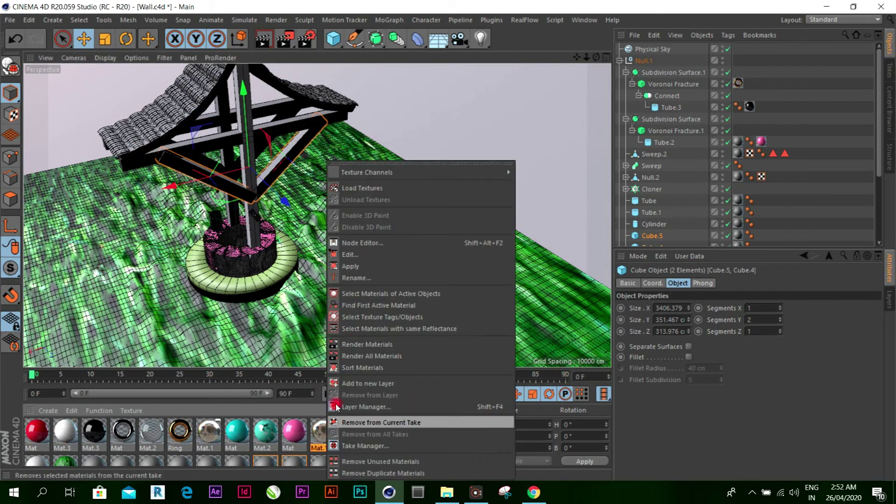
left_click(355, 266)
Apply the Ring material to the roof.
left_click(178, 118)
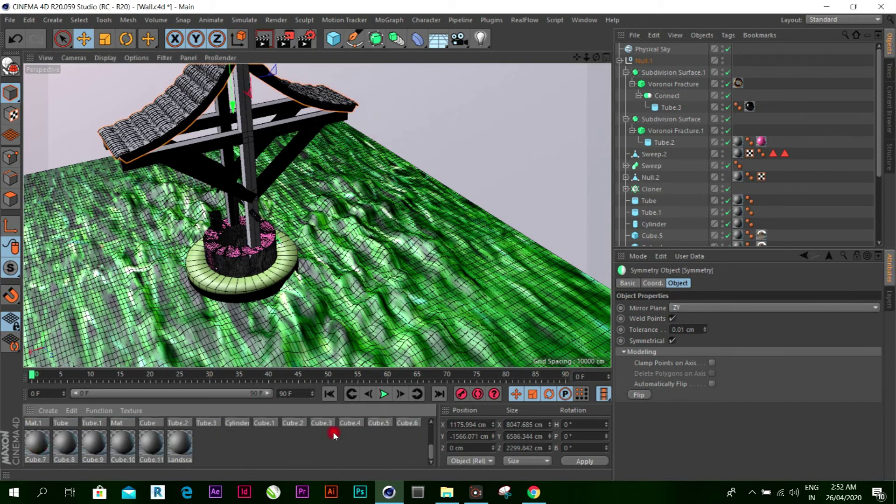
right_click(184, 441)
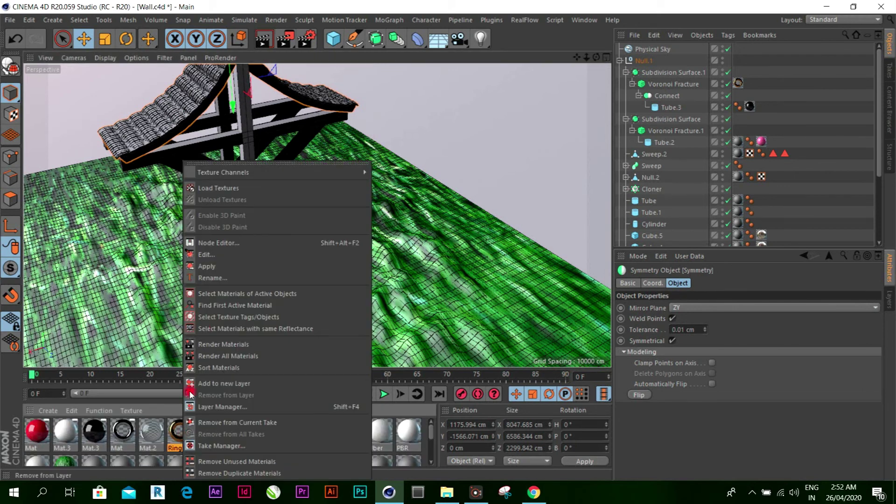
left_click(223, 282)
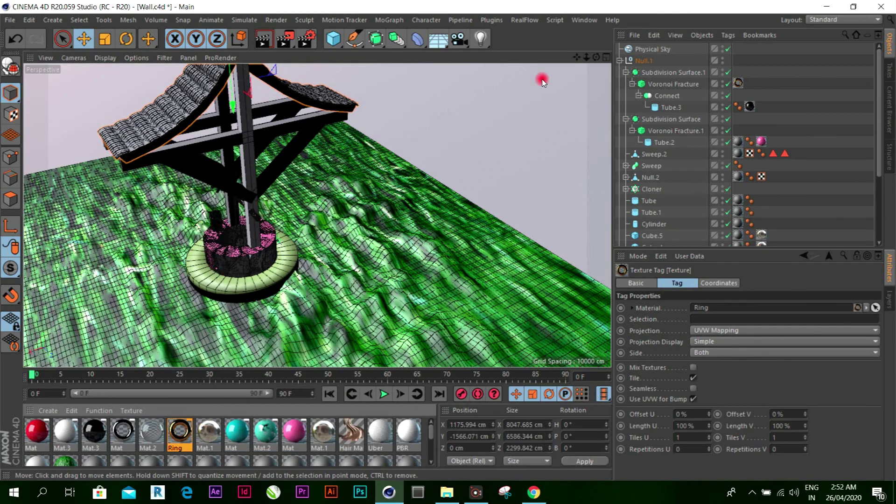
mouse_move(597, 58)
left_mouse_down()
mouse_move(452, 241)
mouse_move(399, 169)
left_mouse_up()
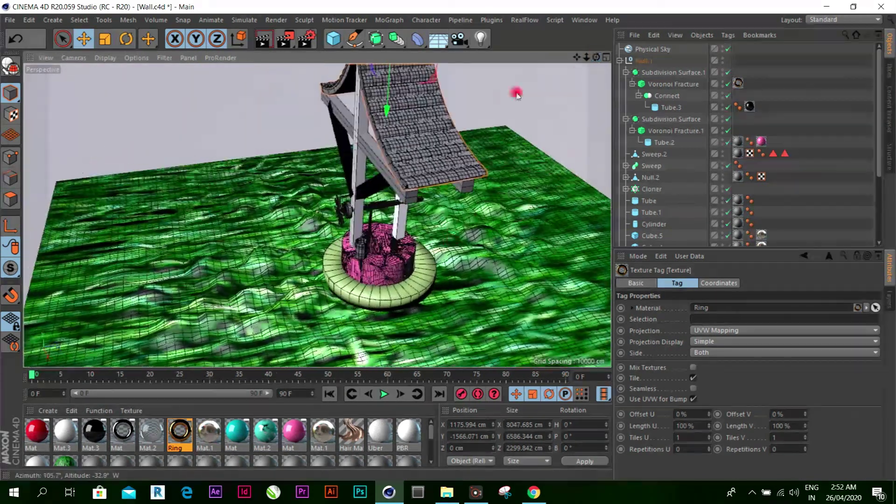
Apply the cyan Mat.2 material to the horizontal axle cylinder.
scroll(398, 169, "up", 3)
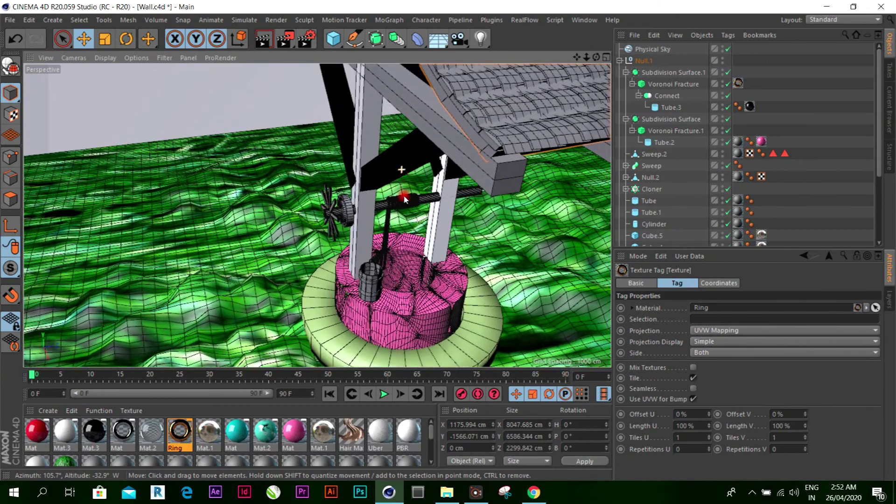
scroll(425, 200, "up", 2)
scroll(441, 184, "up", 3)
left_click(441, 184)
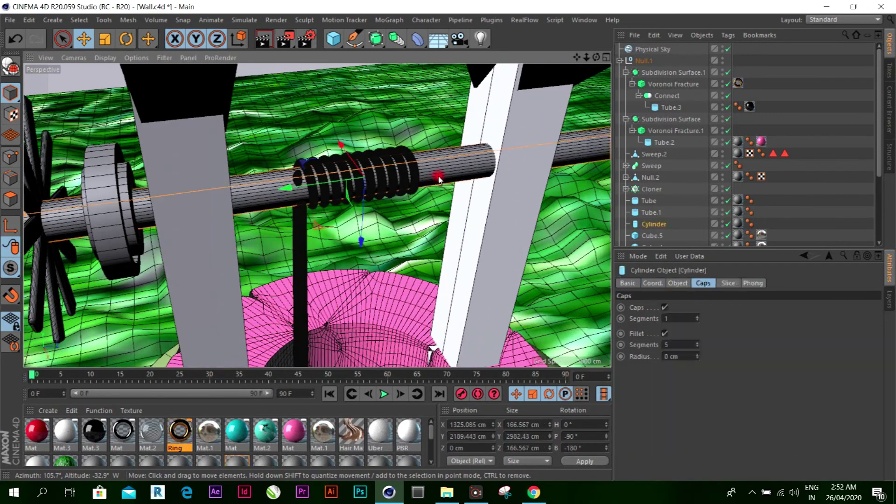
right_click(262, 438)
left_click(295, 267)
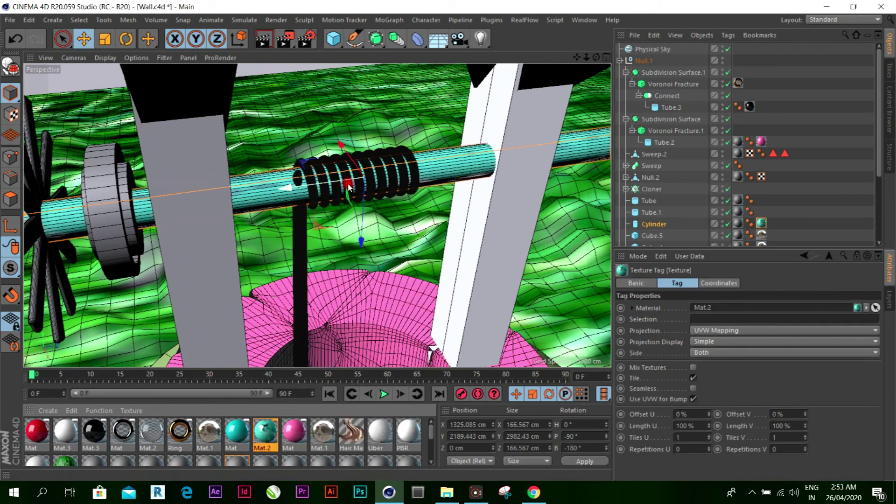
Check the Mat material's settings, then apply Mat to the coiled spring Sweep.
left_click(373, 184)
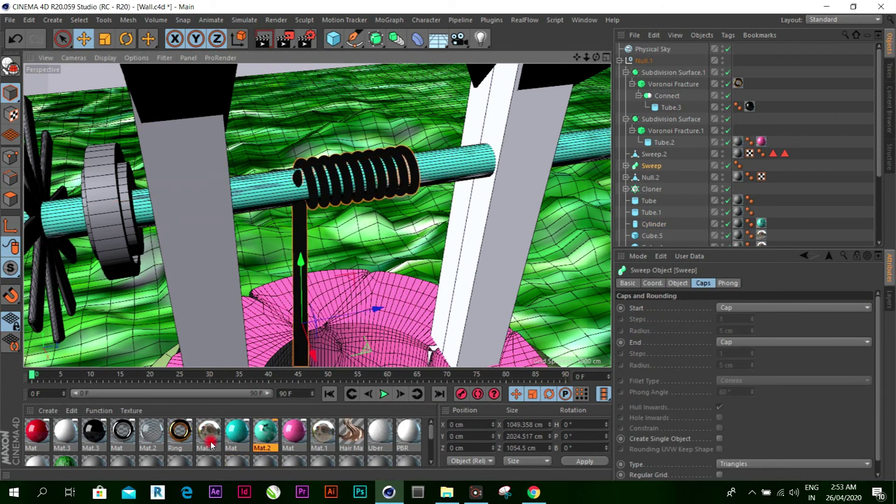
right_click(380, 428)
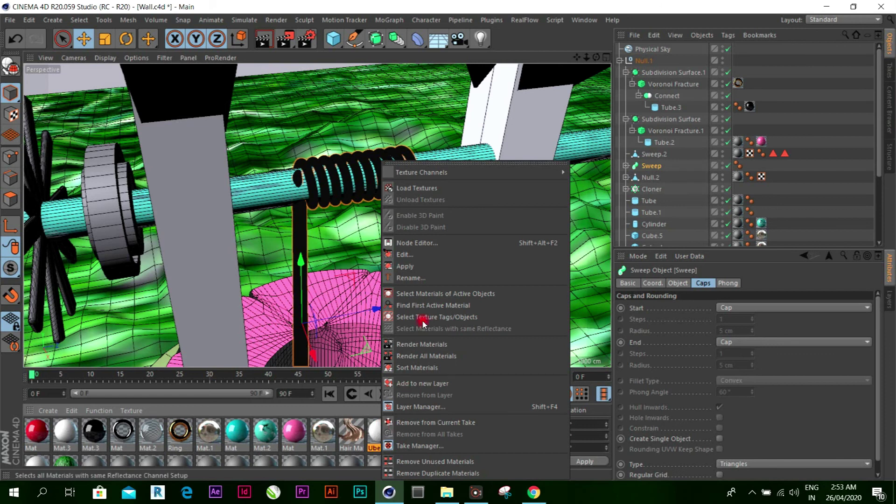
left_click(123, 436)
double_click(123, 436)
right_click(124, 436)
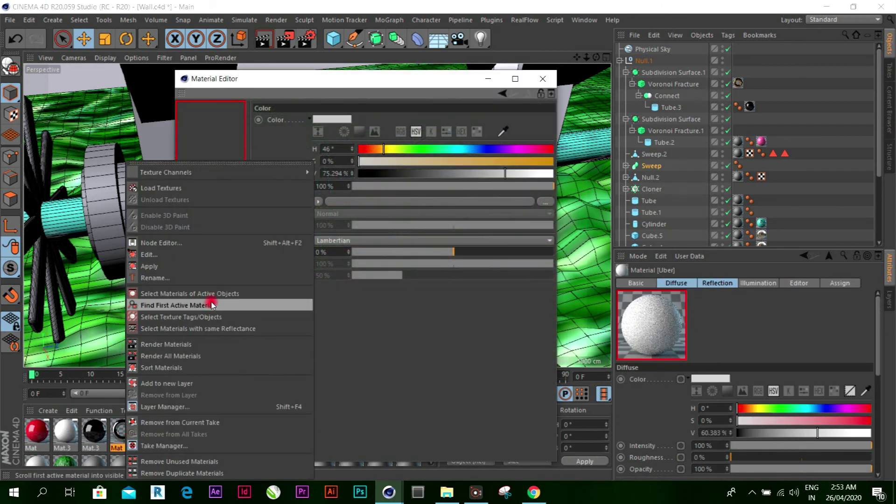
left_click(533, 85)
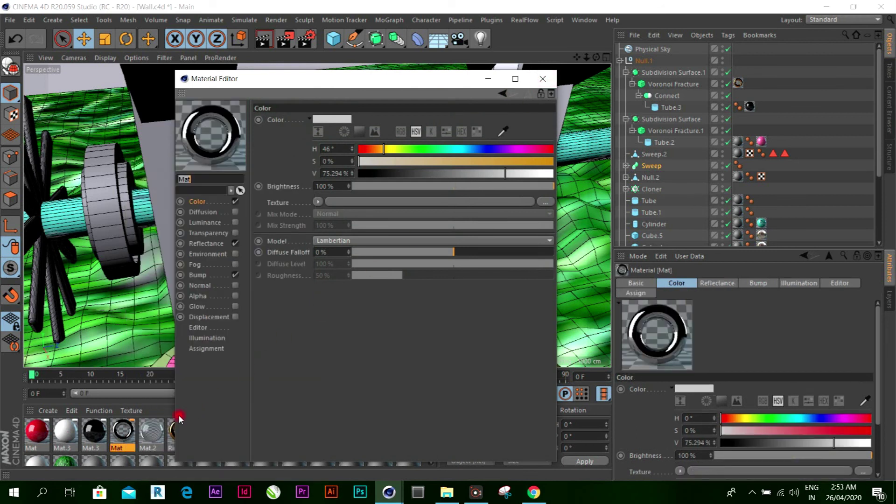
left_click(543, 78)
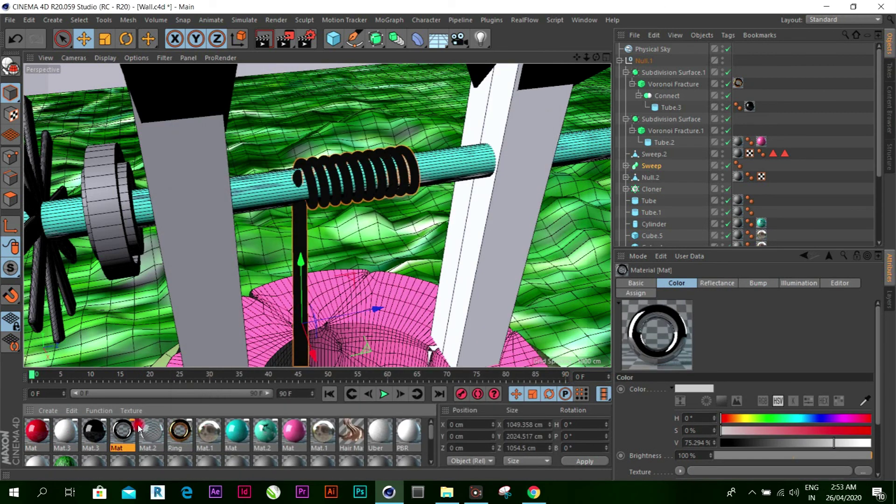
right_click(124, 435)
left_click(161, 266)
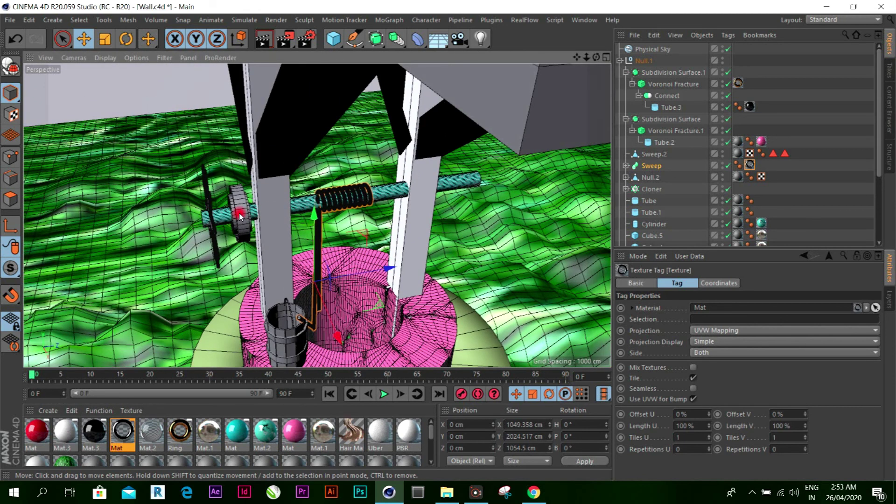
Apply white Mat.3 to the axle's outer ring Tube.1.
left_click(240, 212)
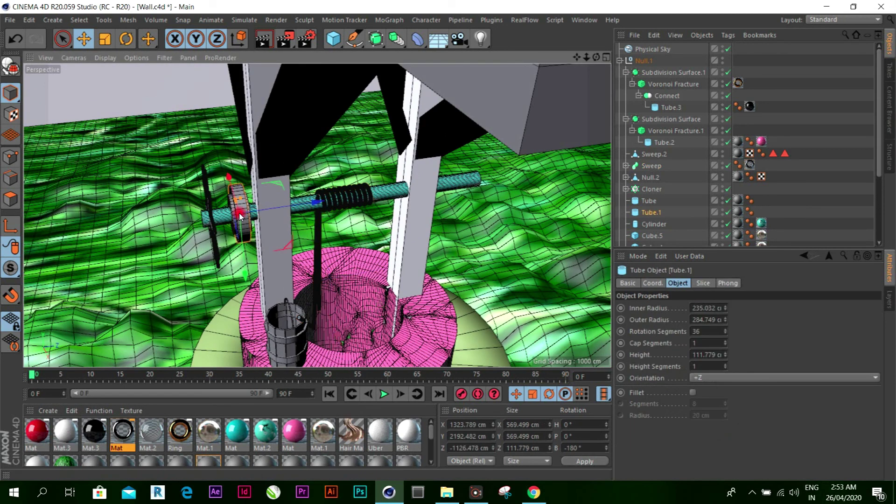
right_click(70, 431)
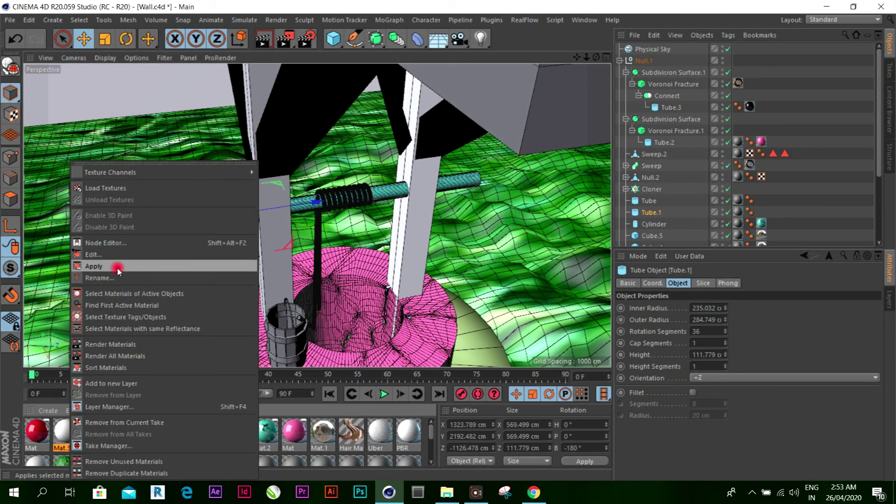
left_click(116, 263)
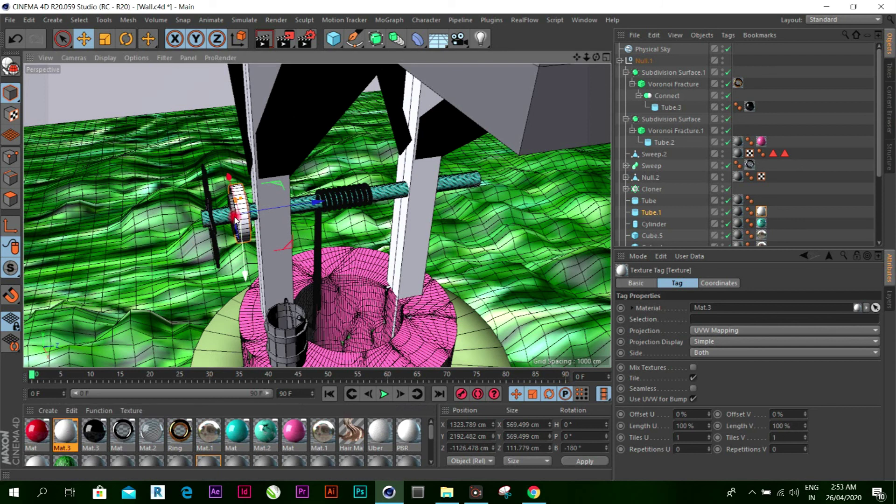
Apply the cyan material to the inner Tube on the axle.
scroll(235, 222, "up", 3)
scroll(234, 210, "up", 3)
scroll(234, 203, "up", 2)
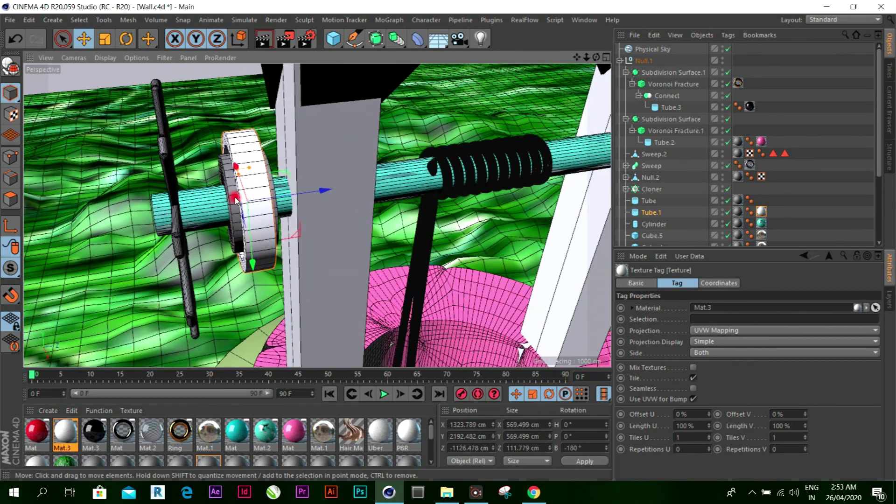
left_click(233, 199)
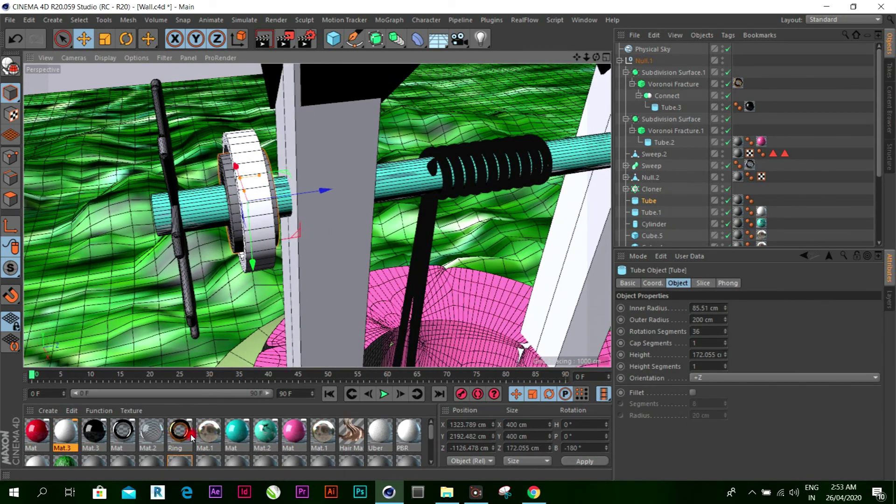
right_click(239, 434)
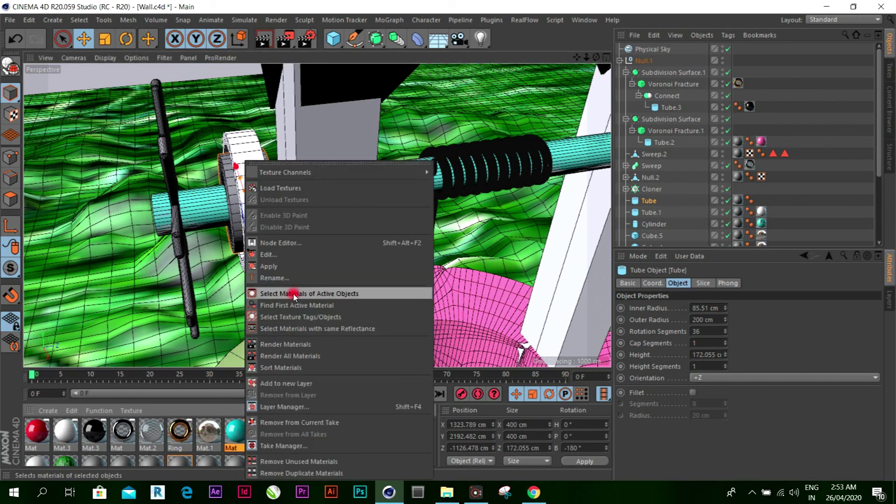
left_click(285, 267)
Apply the pink material to the spoked wheel Cloner.
left_click(177, 234)
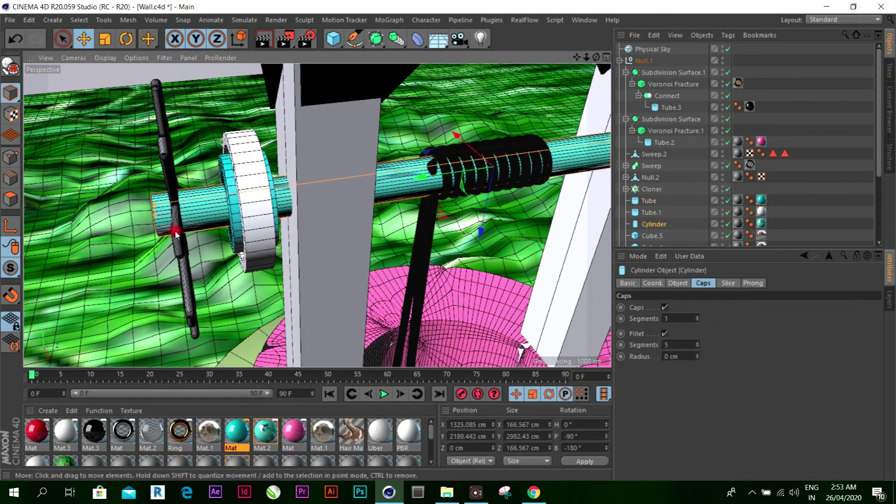
right_click(303, 440)
left_click(306, 262)
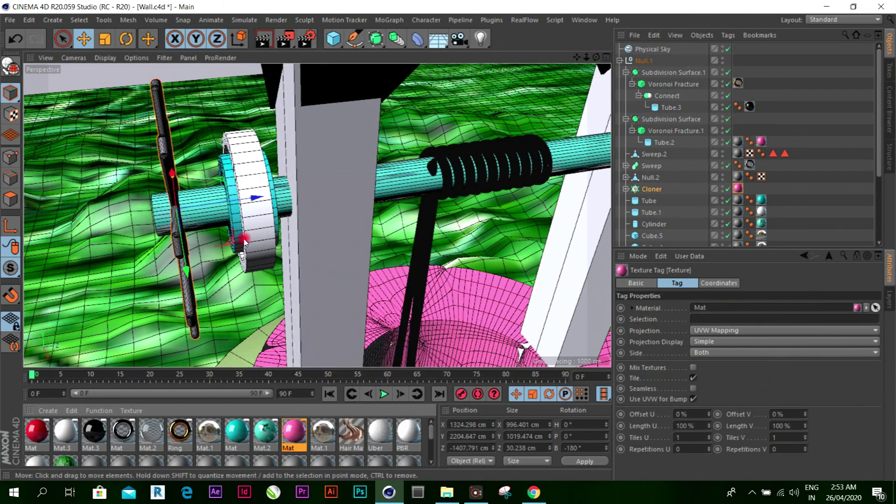
scroll(244, 241, "down", 3)
scroll(262, 224, "down", 3)
scroll(300, 235, "down", 1)
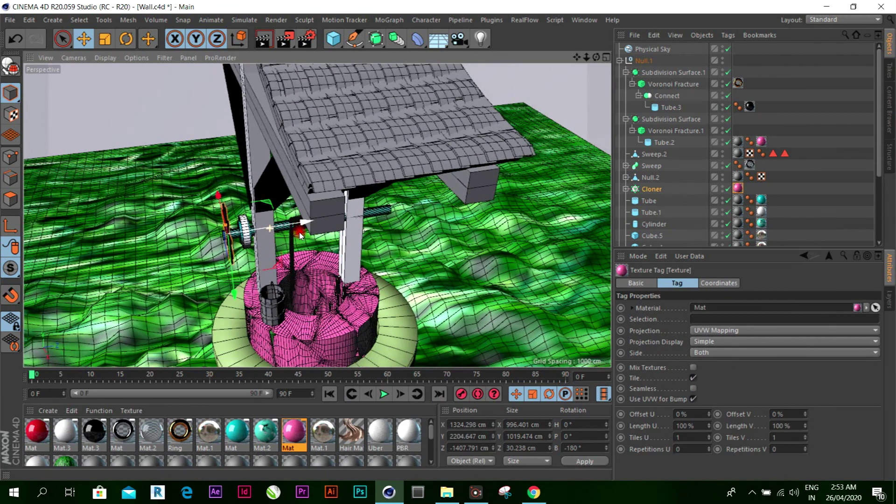
Render the well scene in the viewport, dismiss the Asset Error warning, and return to shaded view.
mouse_move(449, 241)
left_mouse_down("alt")
mouse_move(486, 90)
mouse_move(463, 149)
left_mouse_up("alt")
left_click(264, 40)
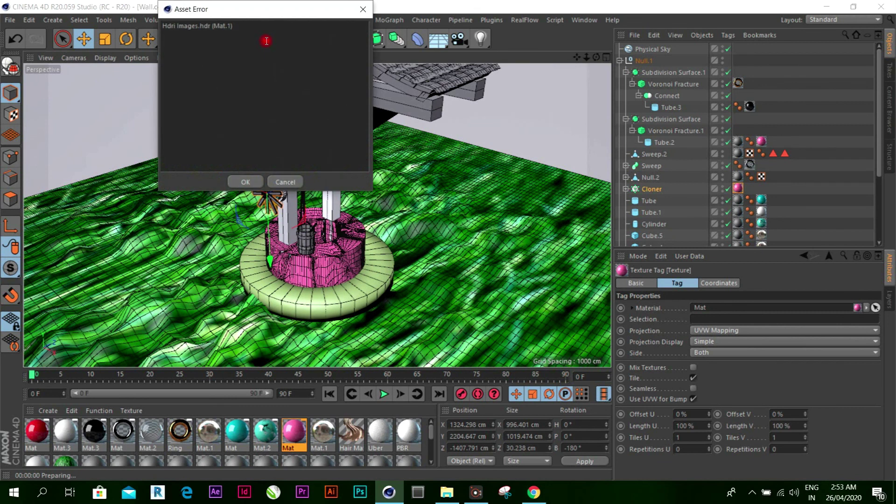
left_click(245, 183)
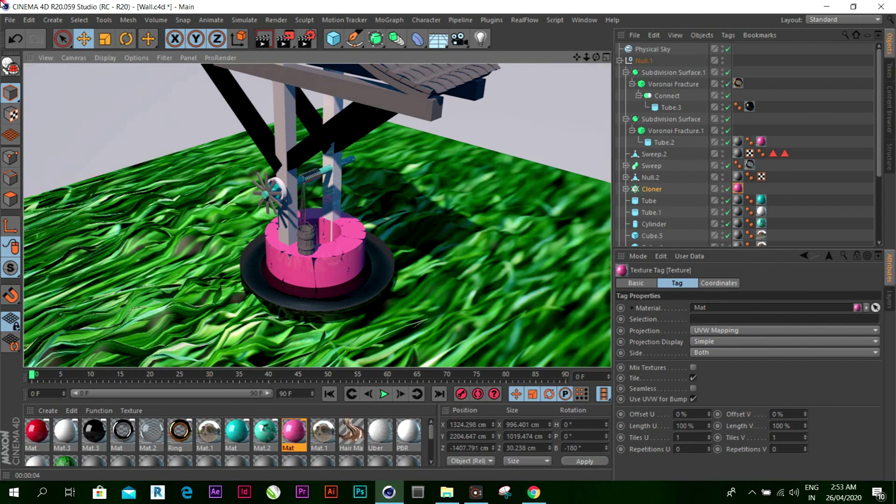
left_click(390, 181)
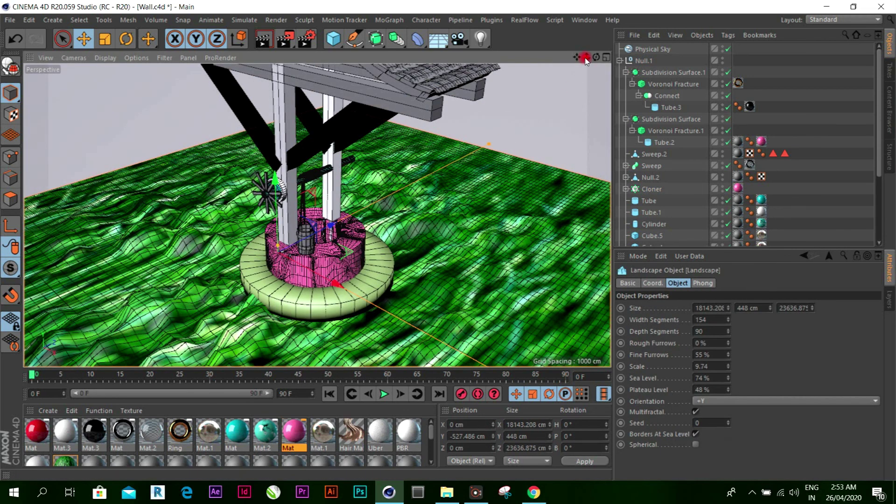